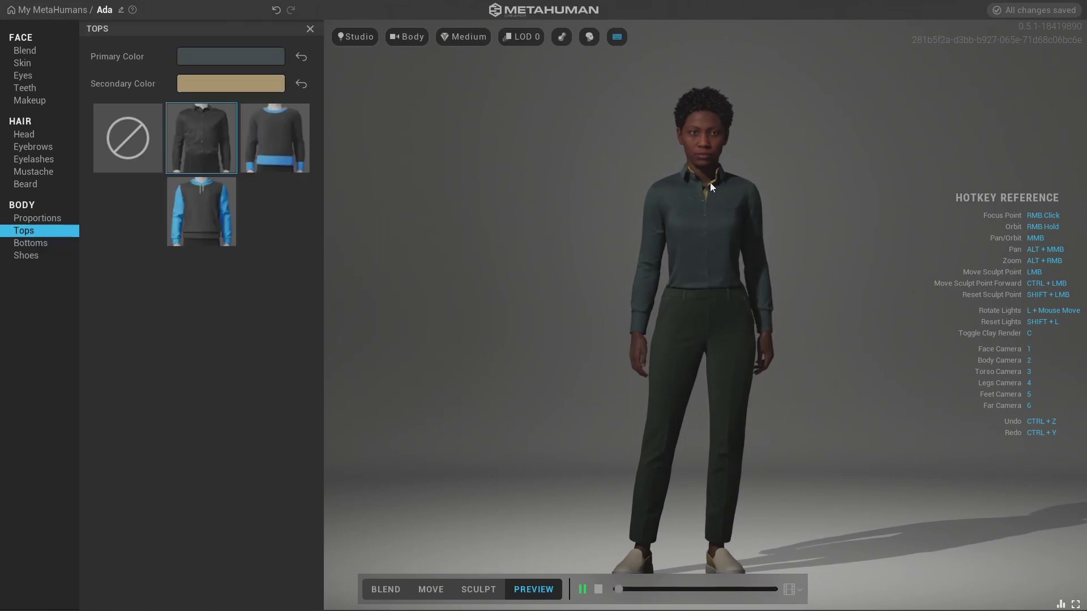
- Preview the crew-neck sweater and the hoodie on the MetaHuman, ending on the collared button-up shirt
{"action": "left_click", "coordinate": [267, 152]}
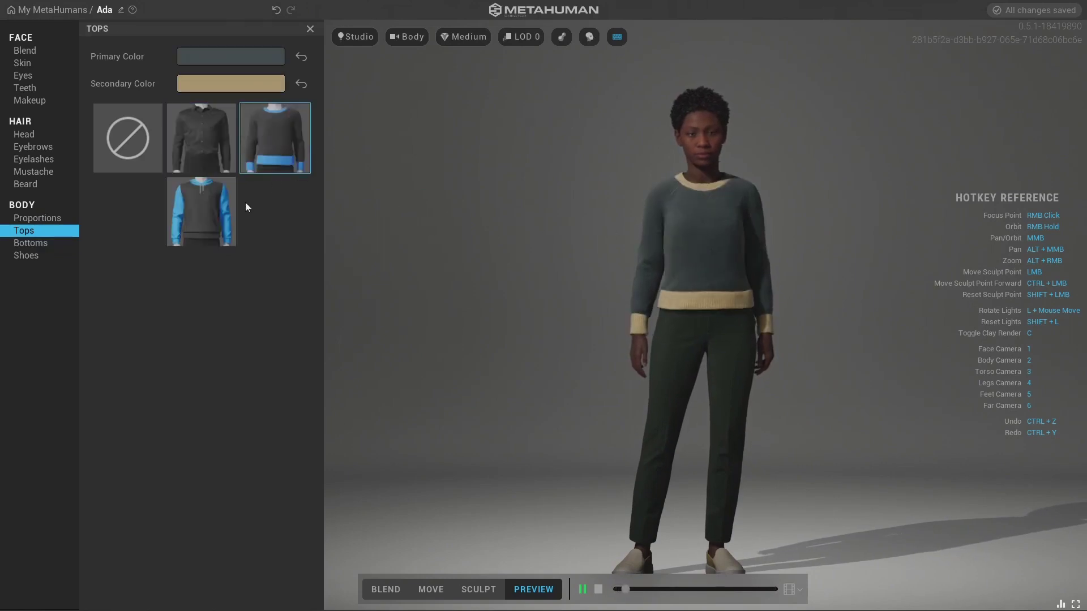
{"action": "left_click", "coordinate": [216, 209]}
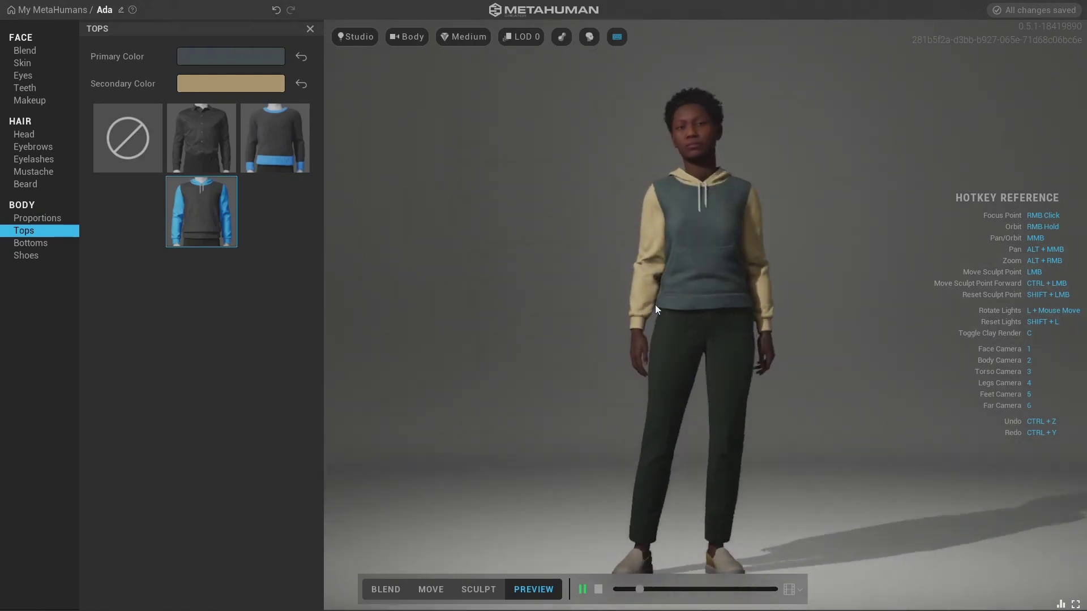
{"action": "left_click", "coordinate": [278, 151]}
{"action": "left_click", "coordinate": [206, 149]}
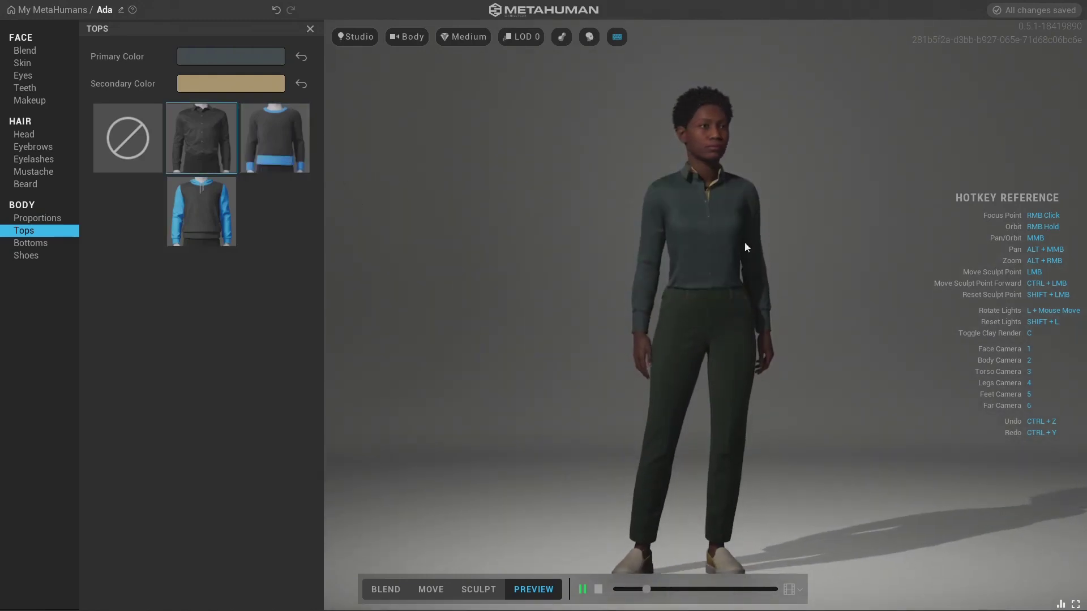
- Try the shorts and the jeans as bottoms, and dress the MetaHuman in the cuffed cargo trousers
{"action": "left_click", "coordinate": [31, 243]}
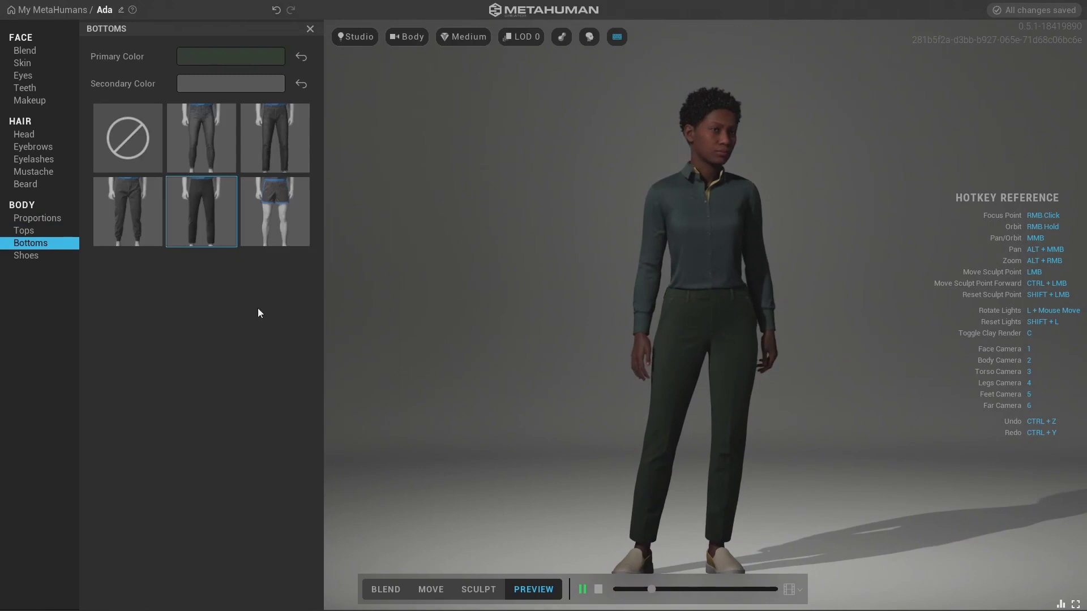
{"action": "left_click", "coordinate": [284, 211]}
{"action": "left_click", "coordinate": [260, 133]}
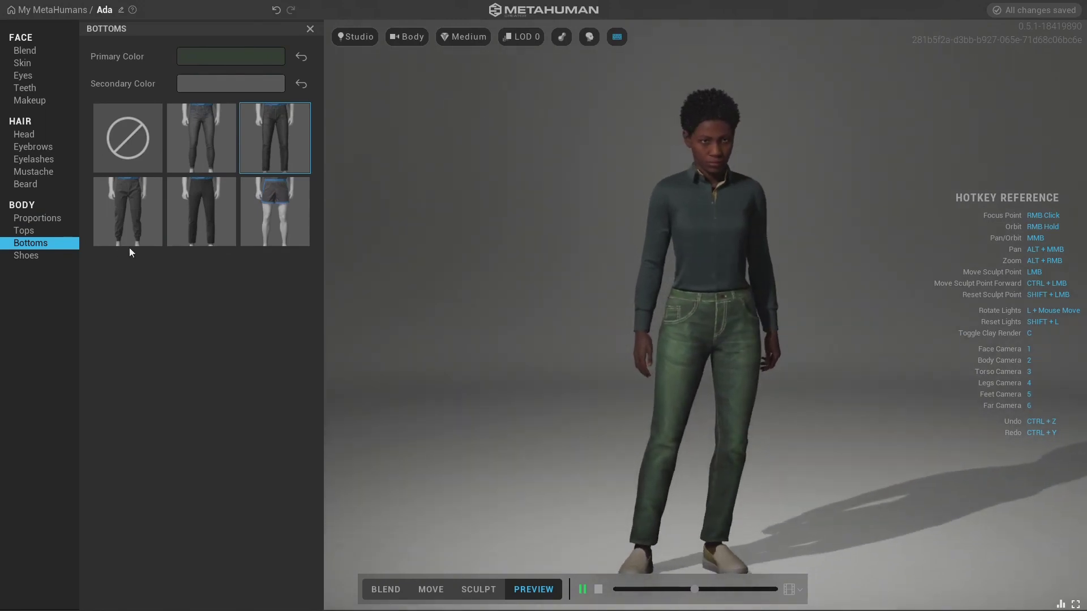
{"action": "left_click", "coordinate": [122, 204]}
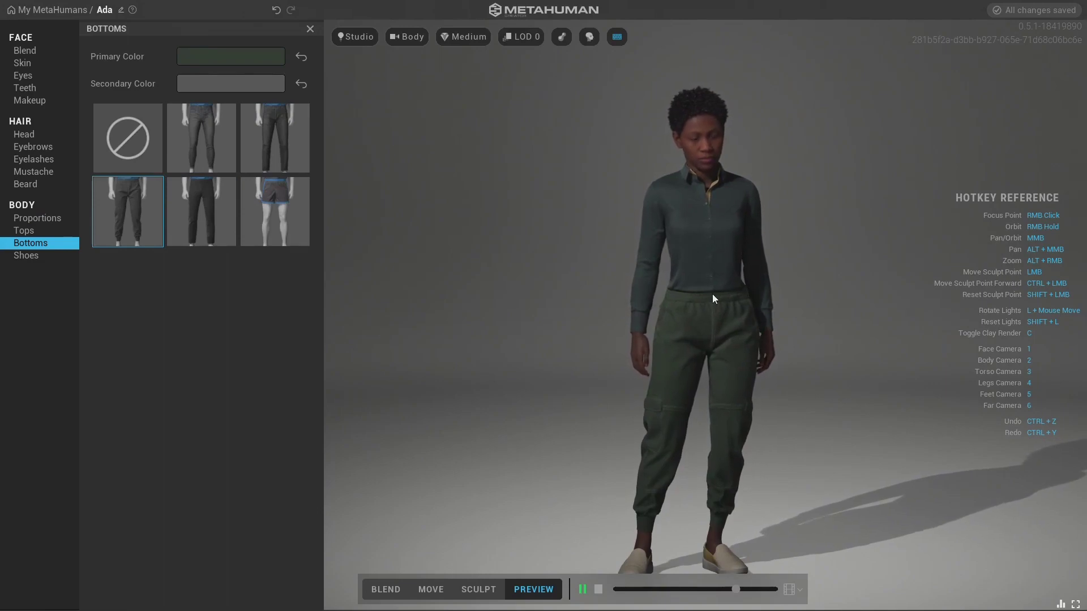
- Switch to the LyraStarterGame project in Unreal Editor and examine the MetaHuman character standing in the level
{"action": "key", "text": "alt+Tab"}
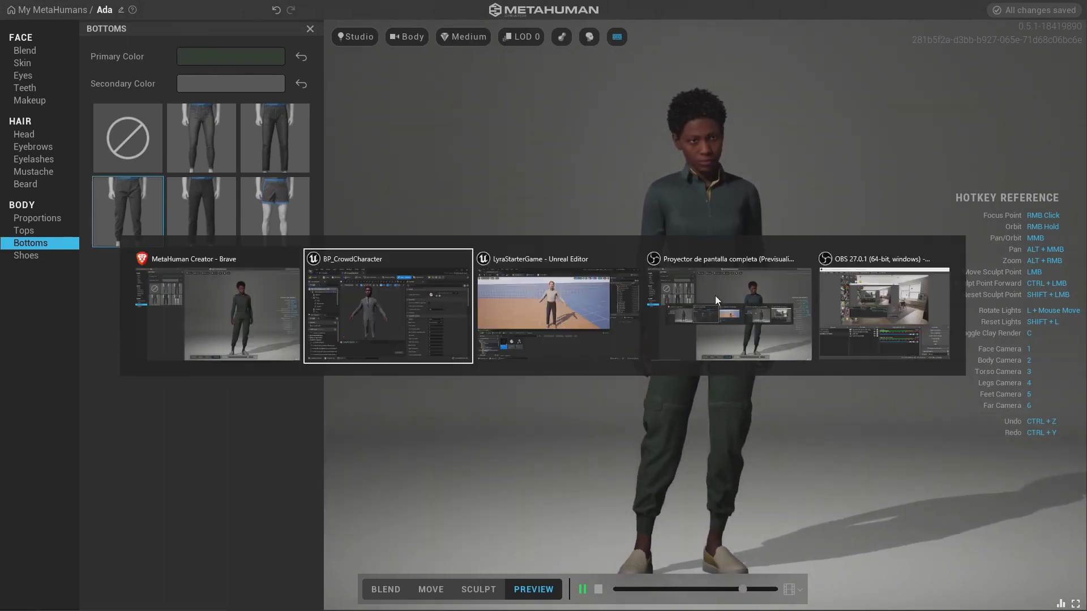
{"action": "right_click_drag", "start_coordinate": [567, 236], "coordinate": [733, 218]}
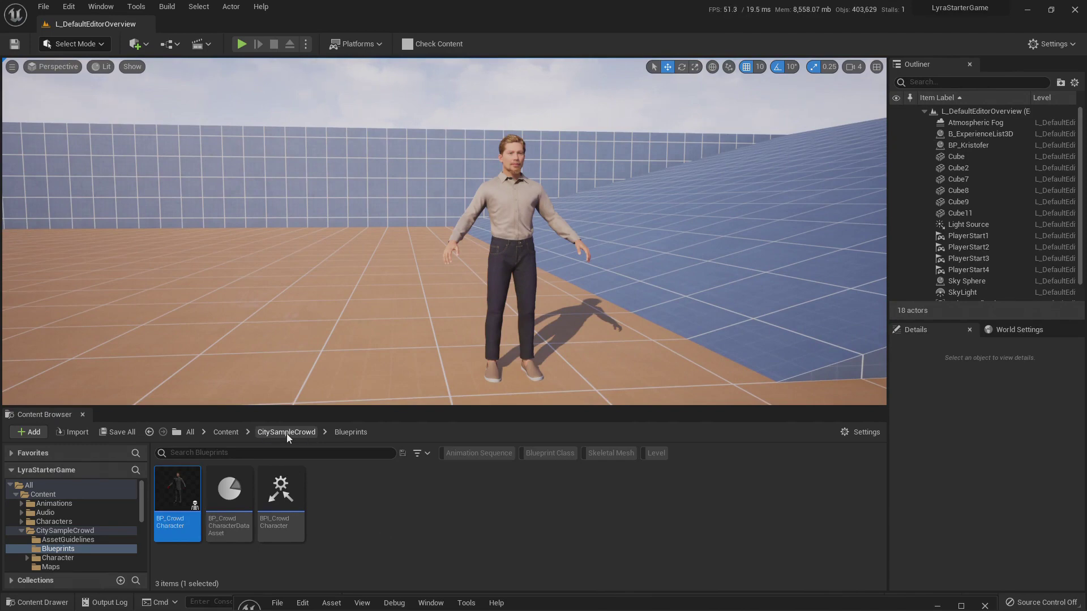
{"action": "right_click_drag", "start_coordinate": [541, 283], "coordinate": [569, 230]}
{"action": "mouse_move", "coordinate": [503, 194]}
{"action": "right_mouse_down"}
{"action": "mouse_move", "coordinate": [501, 239]}
{"action": "mouse_move", "coordinate": [517, 185]}
{"action": "right_mouse_up"}
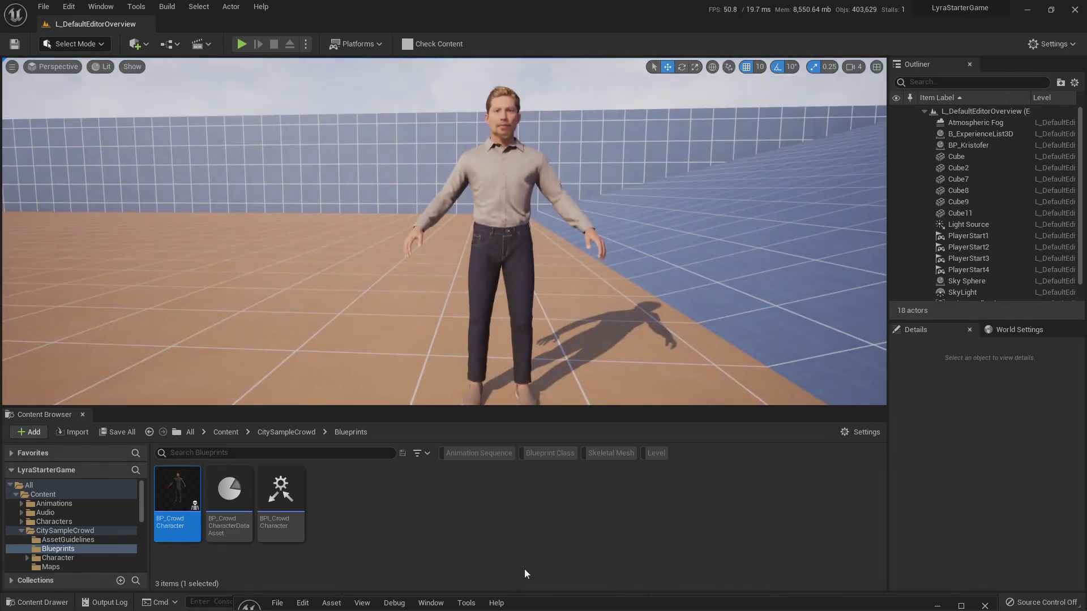
- Bring up the blueprint editor and compare the character previews of BP_CrowdCharacter and BP_Kristofer
{"action": "left_click_drag", "start_coordinate": [577, 604], "coordinate": [573, 194]}
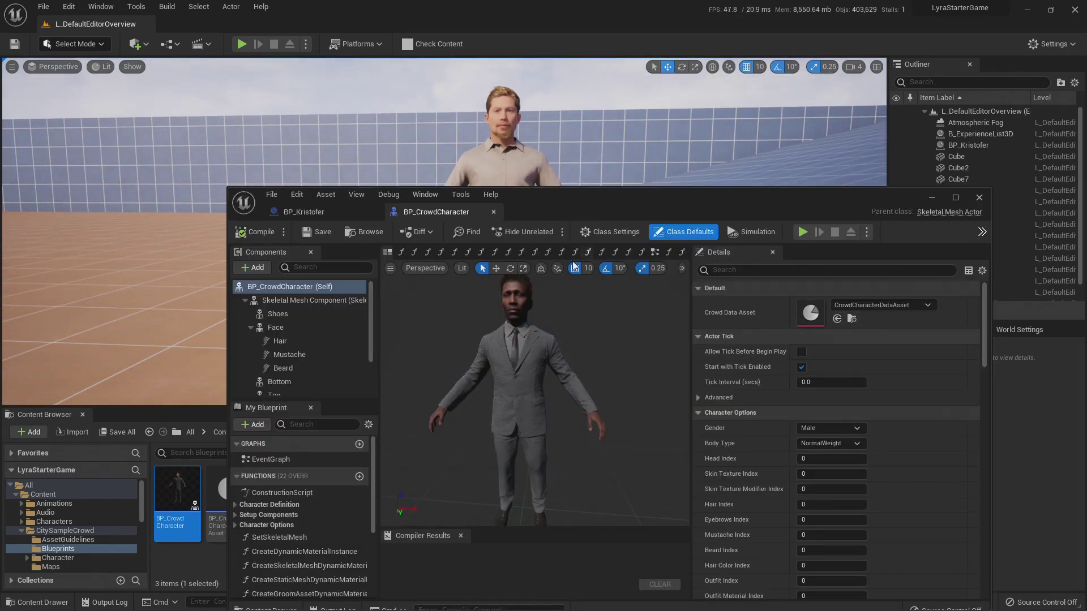
{"action": "right_click_drag", "start_coordinate": [555, 342], "coordinate": [536, 331]}
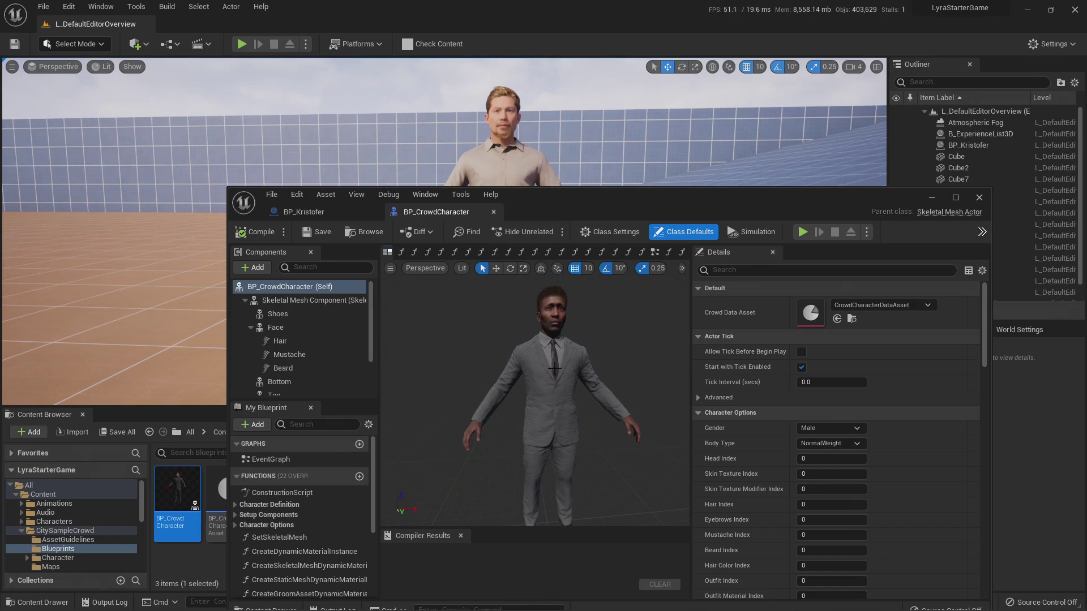
{"action": "left_click", "coordinate": [358, 217]}
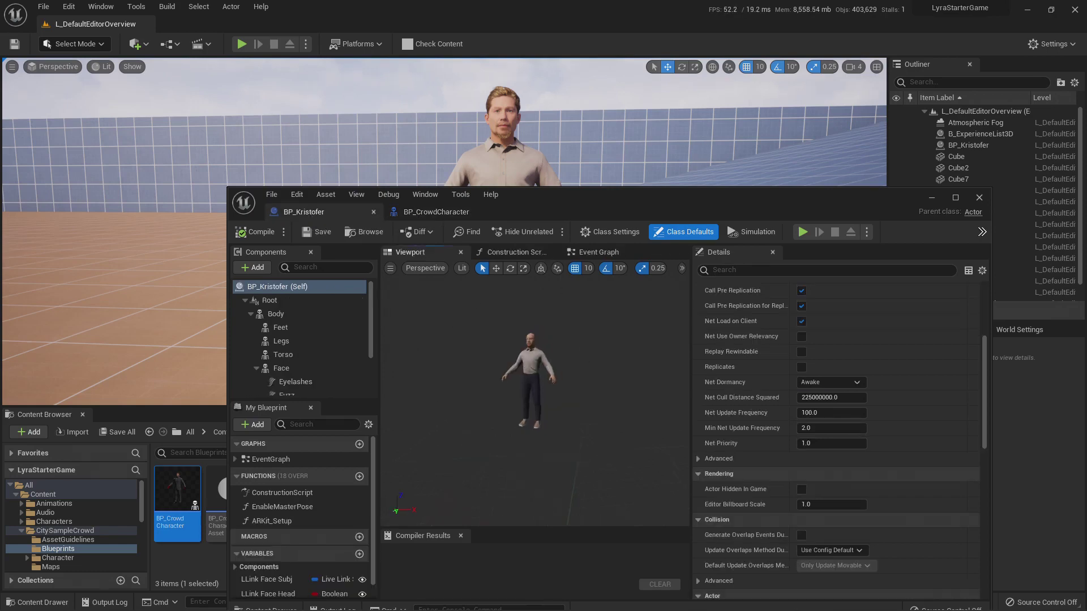
{"action": "right_click_drag", "start_coordinate": [534, 397], "coordinate": [500, 374]}
{"action": "scroll", "coordinate": [557, 395], "scroll_direction": "down", "scroll_amount": 3}
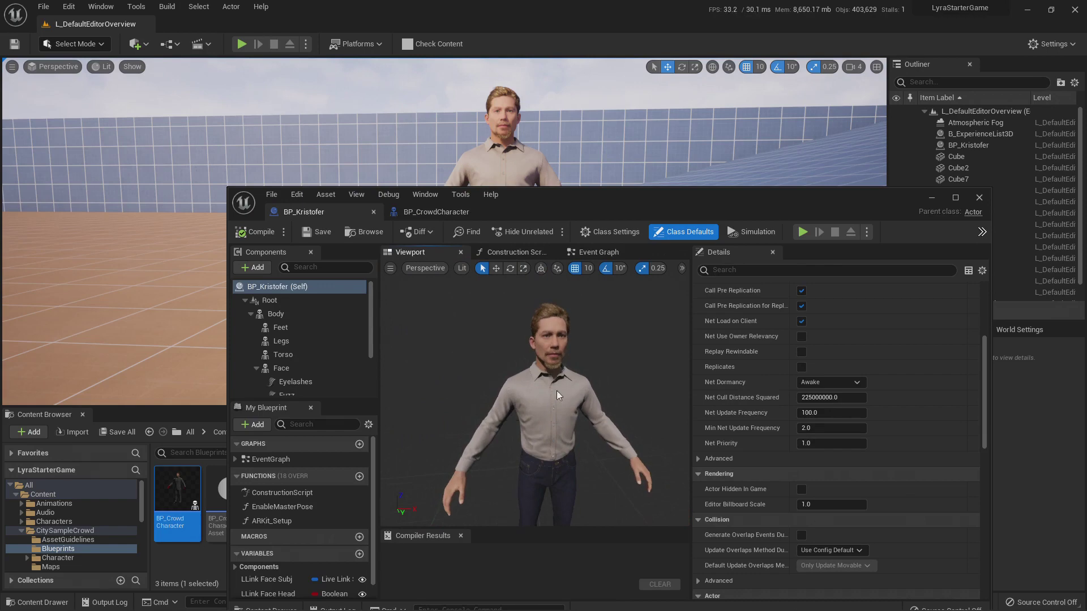
- Open the m_med_nrw_body skeletal mesh of BP_Kristofer's Body component, and its skeleton metahuman_base_skel
{"action": "left_click", "coordinate": [276, 314]}
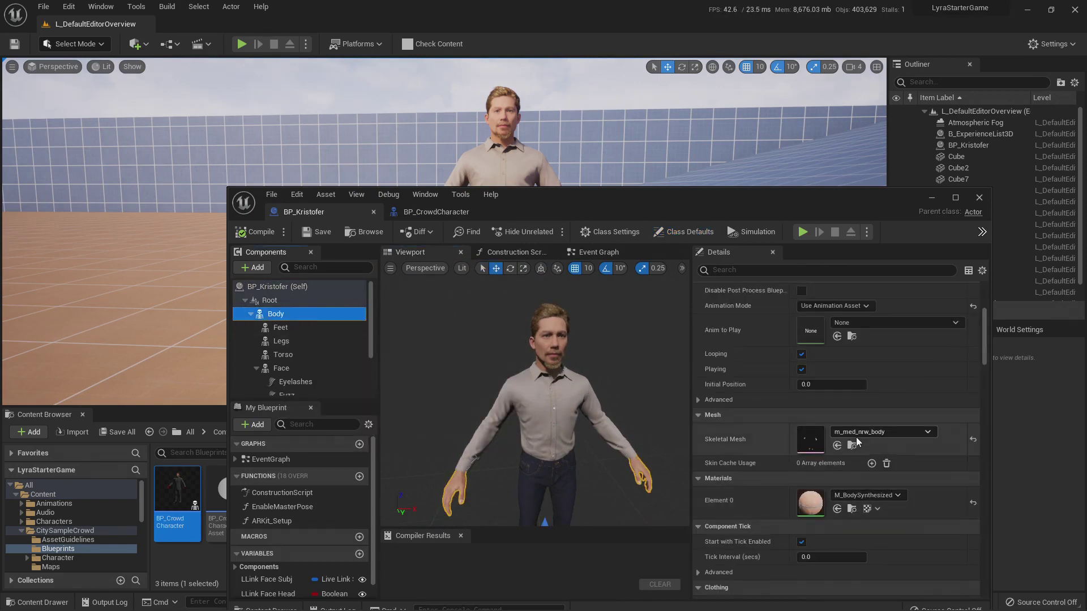
{"action": "double_click", "coordinate": [815, 446]}
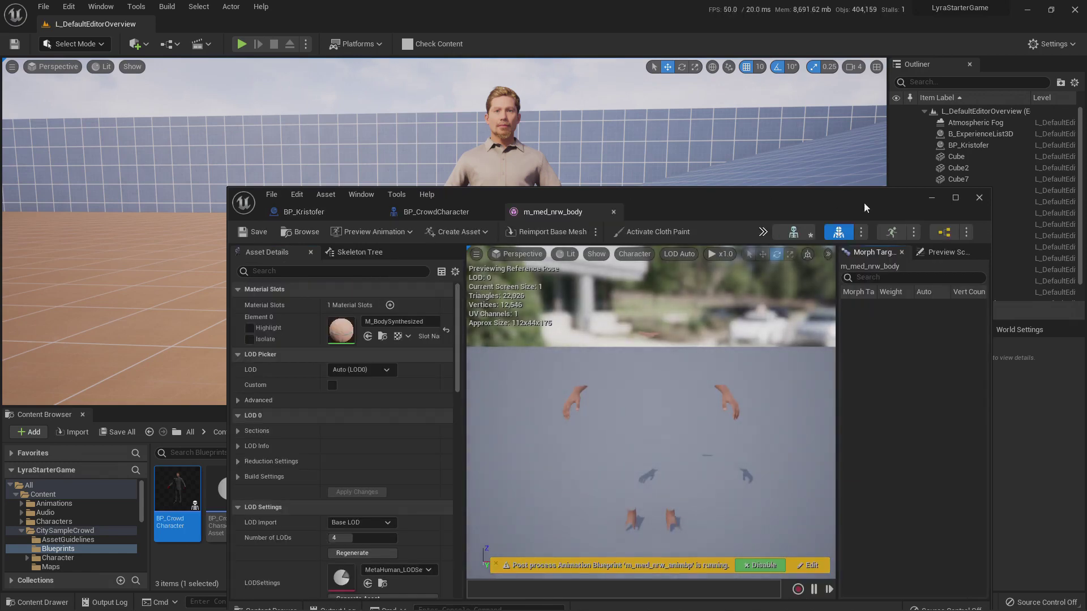
{"action": "left_click", "coordinate": [794, 233]}
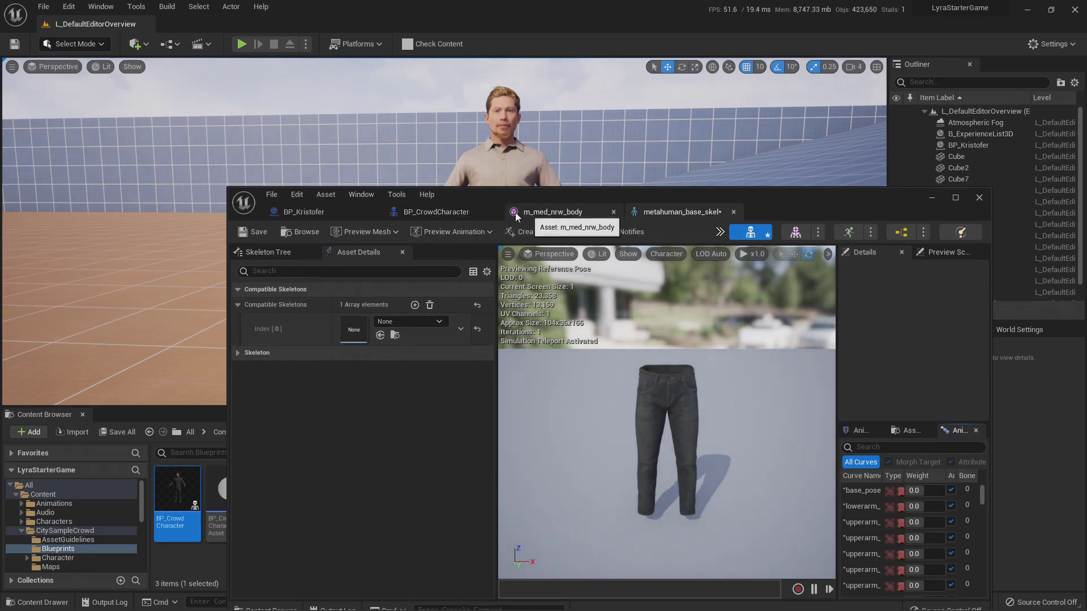
- Open the SK_Base skeleton from BP_CrowdCharacter's m_tal_nrw_base skeletal mesh, and close the mesh's editor
{"action": "left_click", "coordinate": [436, 212]}
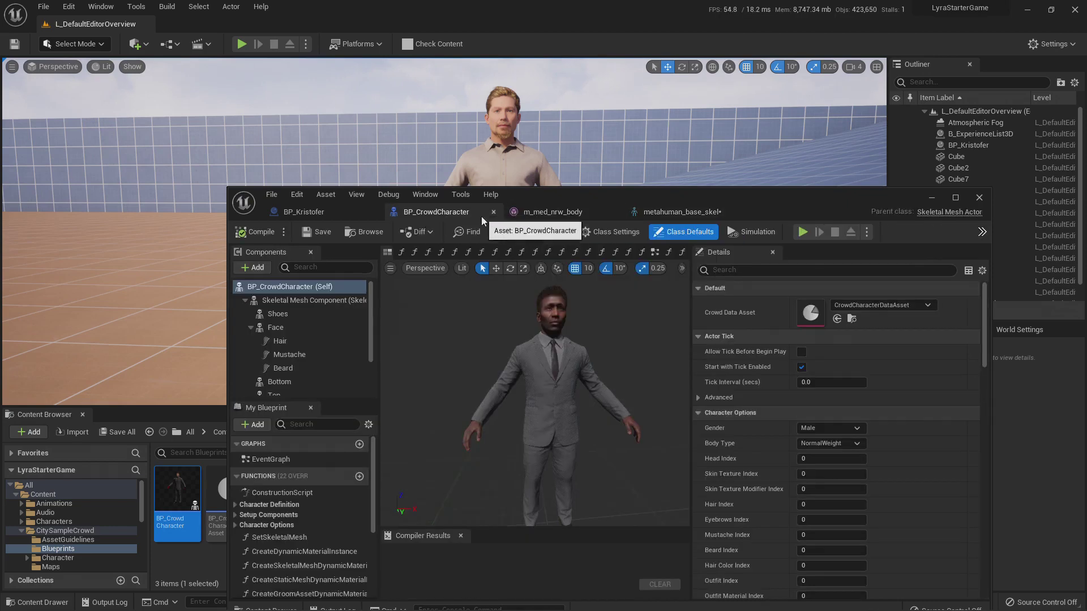
{"action": "left_click", "coordinate": [301, 305]}
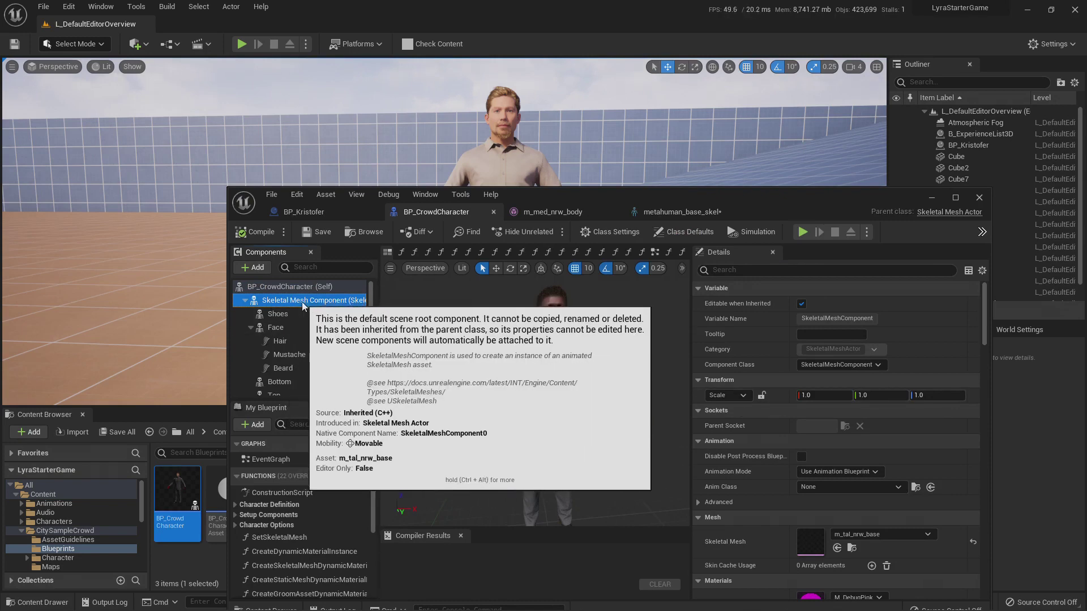
{"action": "scroll", "coordinate": [782, 441], "scroll_direction": "down", "scroll_amount": 3}
{"action": "scroll", "coordinate": [782, 441], "scroll_direction": "down", "scroll_amount": 3}
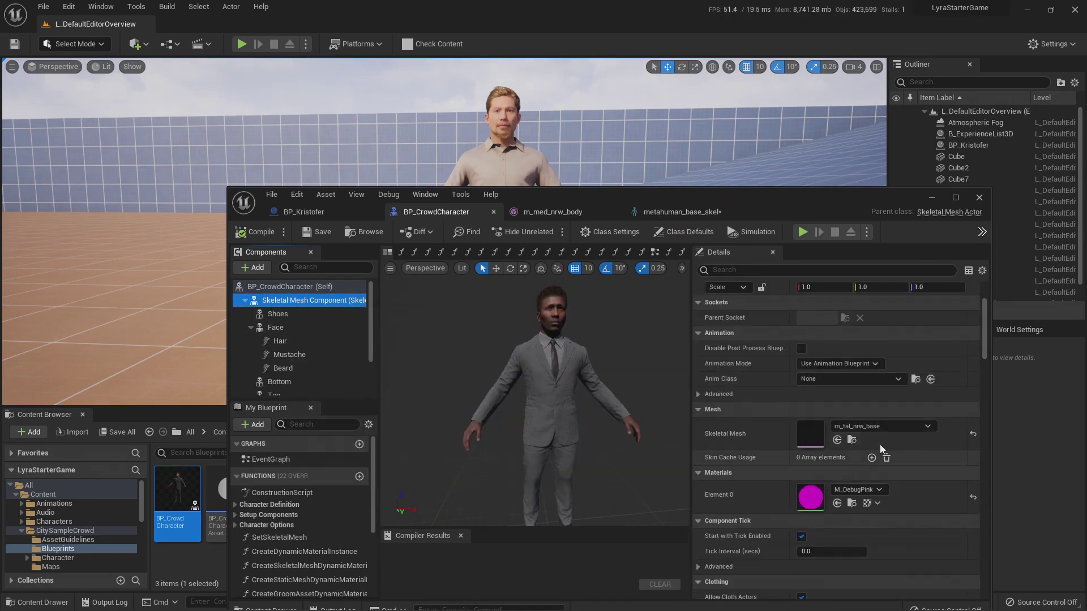
{"action": "double_click", "coordinate": [812, 432]}
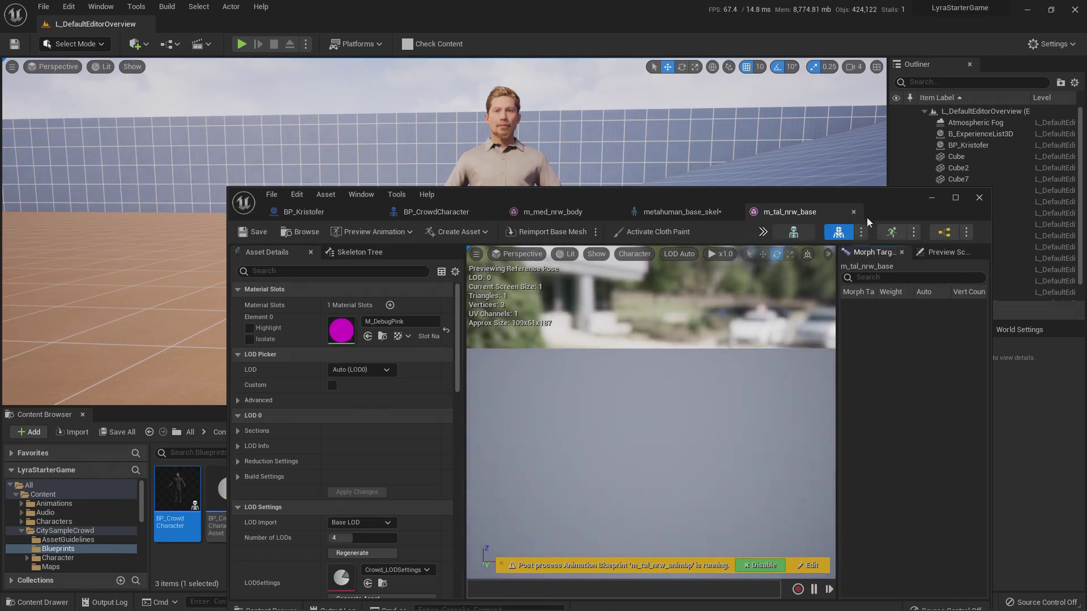
{"action": "left_click_drag", "start_coordinate": [816, 215], "coordinate": [856, 214]}
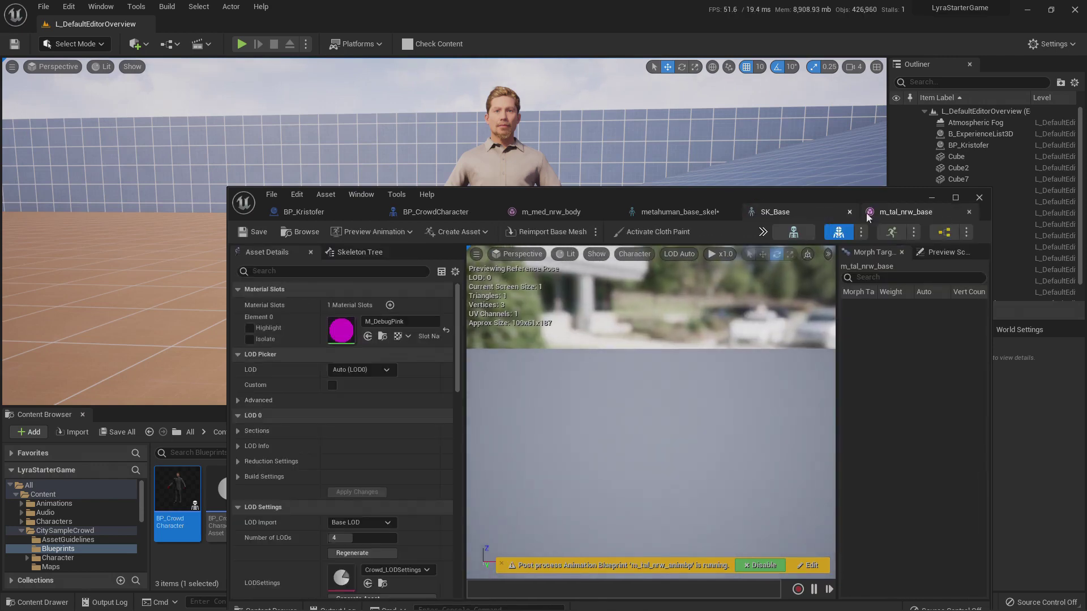
{"action": "left_click", "coordinate": [900, 212]}
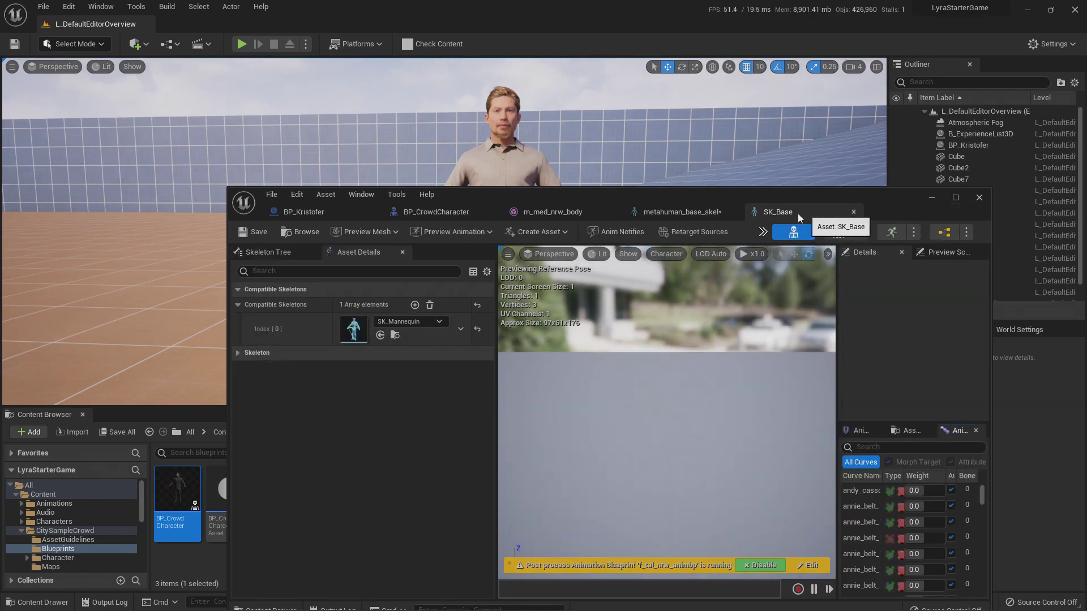
- Locate the SK_Base skeleton asset in the Content Browser so that it is selected in its Rig folder
{"action": "left_click_drag", "start_coordinate": [801, 199], "coordinate": [963, 175]}
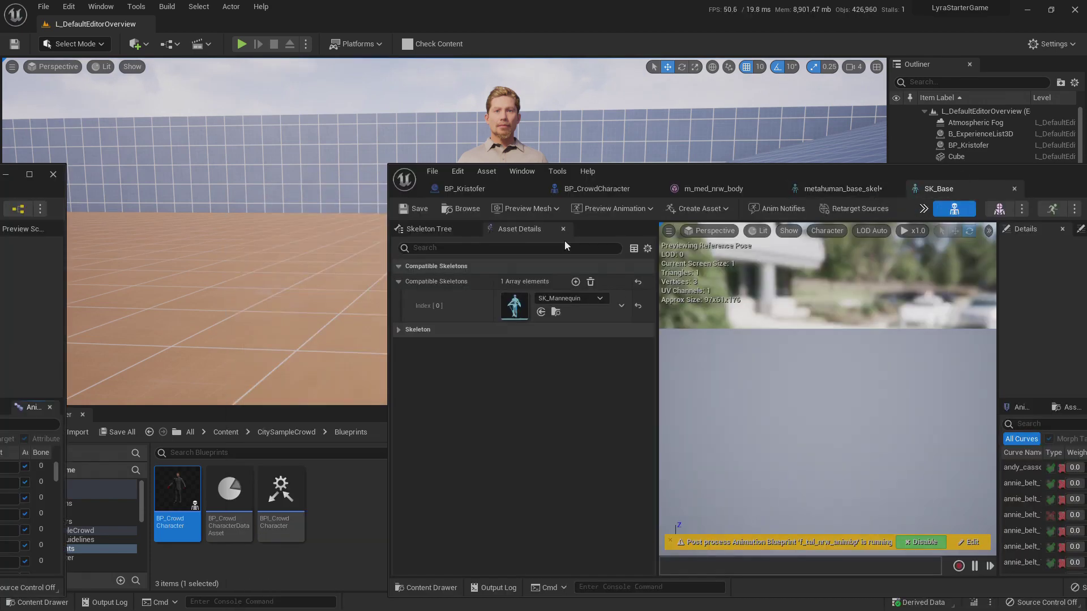
{"action": "left_click", "coordinate": [463, 208]}
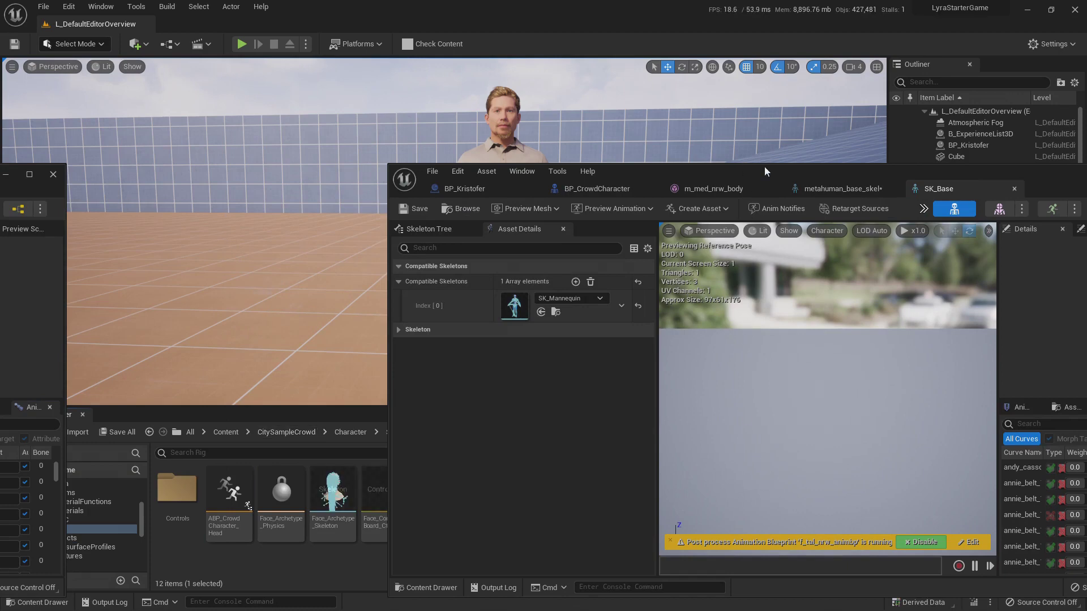
{"action": "left_click_drag", "start_coordinate": [824, 163], "coordinate": [720, 535]}
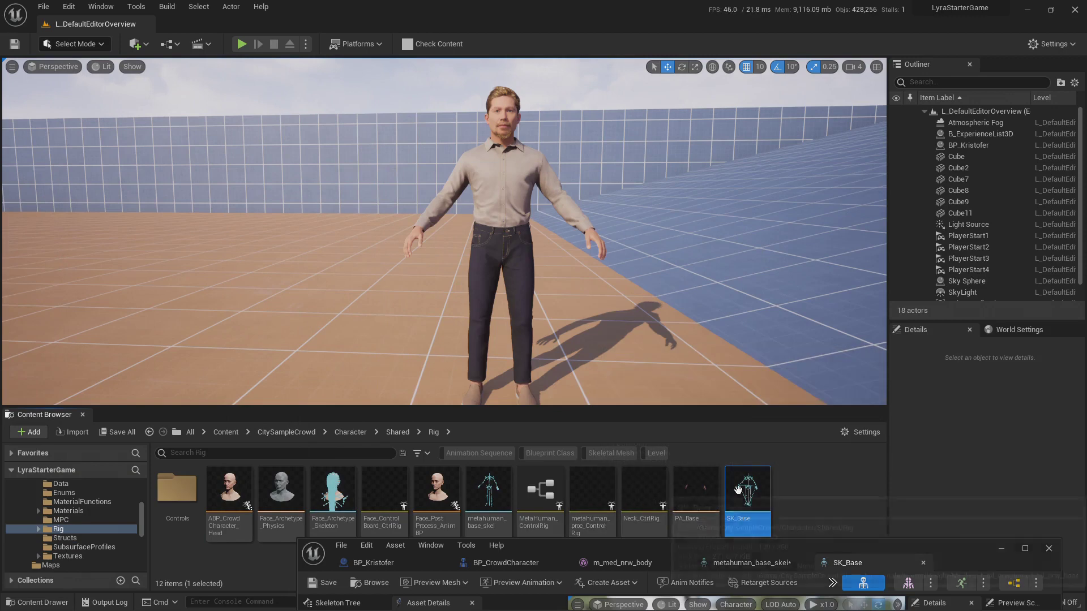
- Assign SK_Base as the compatible skeleton at index 0 of metahuman_base_skel, save the skeleton, and close the asset editor window
{"action": "left_click_drag", "start_coordinate": [762, 547], "coordinate": [662, 130]}
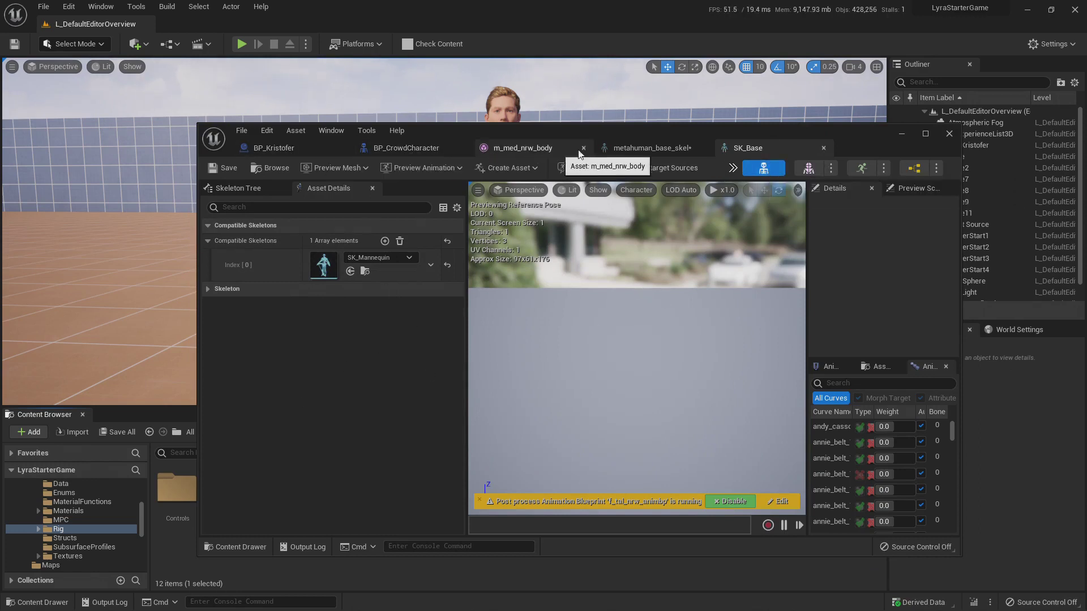
{"action": "left_click", "coordinate": [651, 149]}
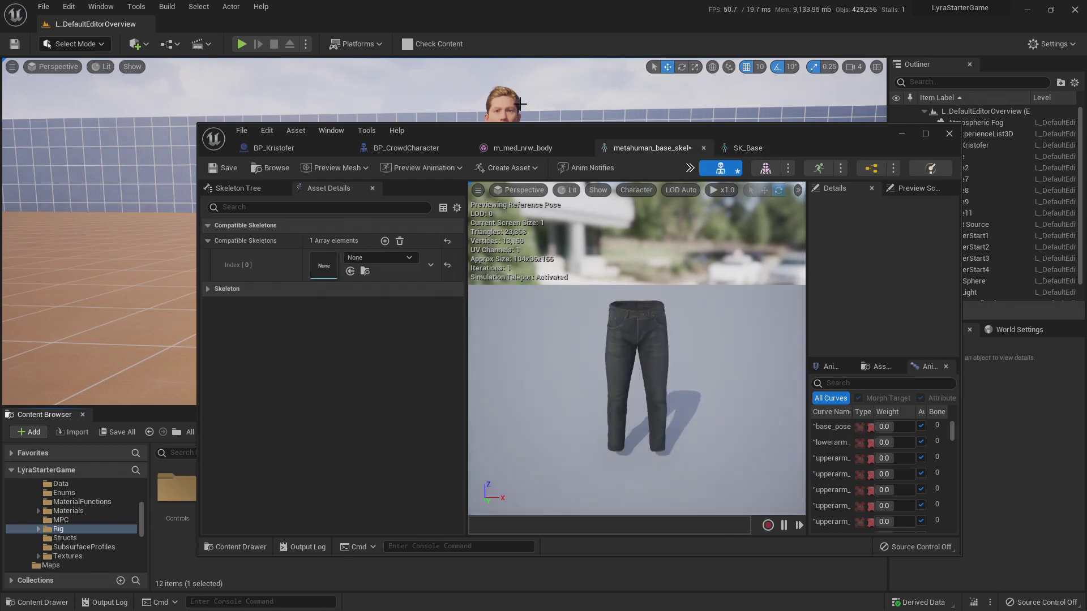
{"action": "left_click_drag", "start_coordinate": [562, 134], "coordinate": [644, 168]}
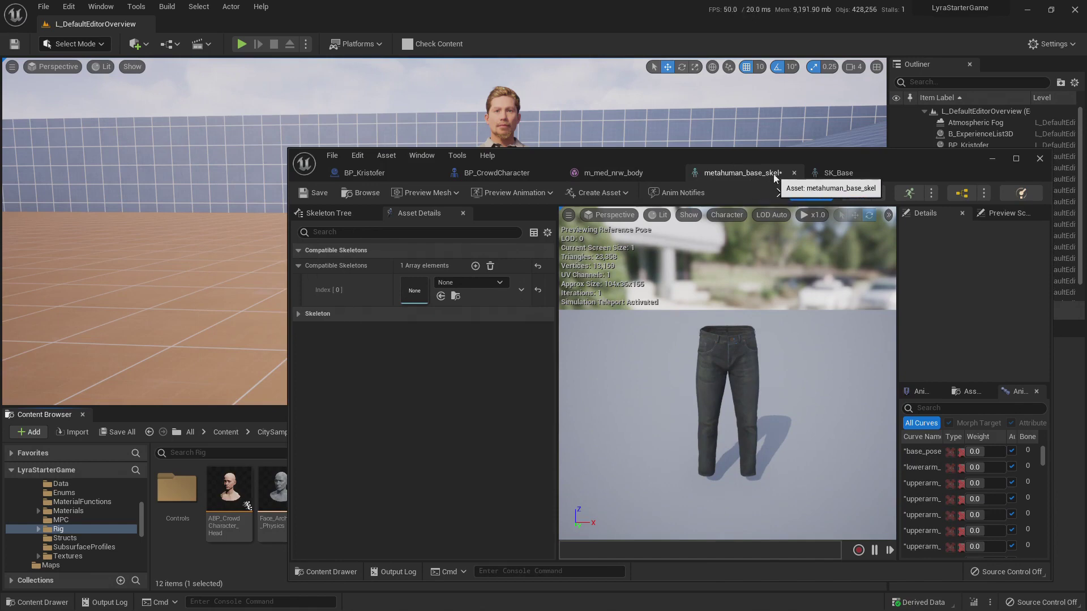
{"action": "left_click", "coordinate": [441, 296]}
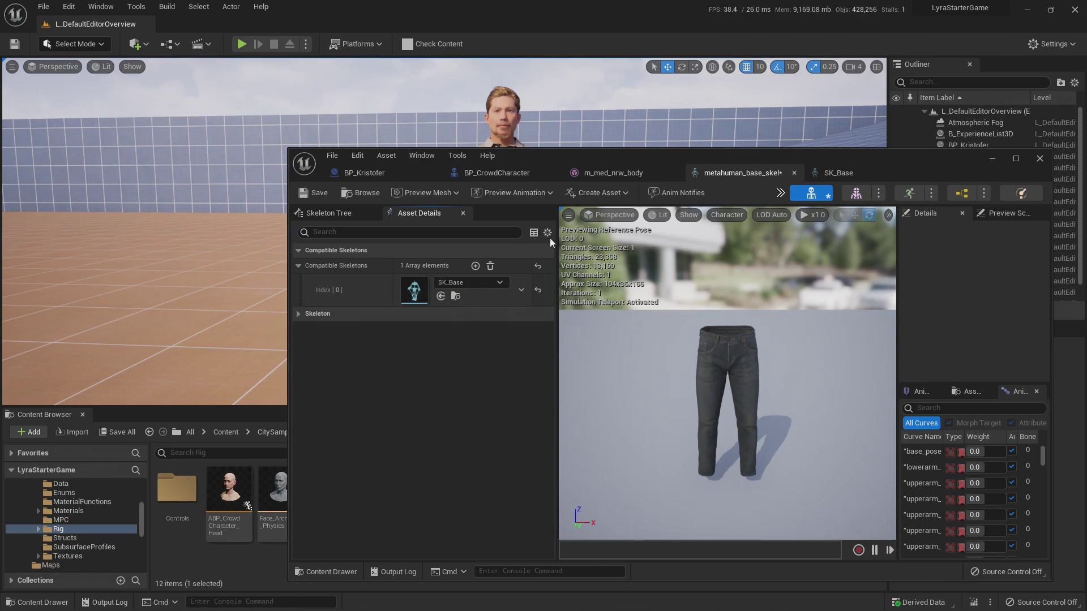
{"action": "left_click", "coordinate": [312, 192]}
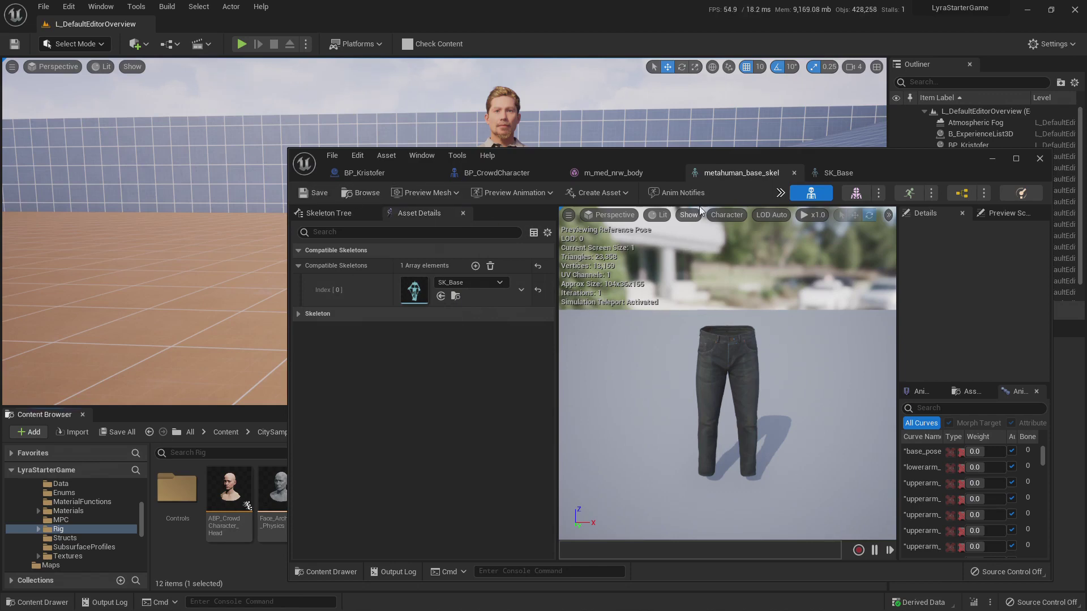
{"action": "left_click", "coordinate": [846, 174]}
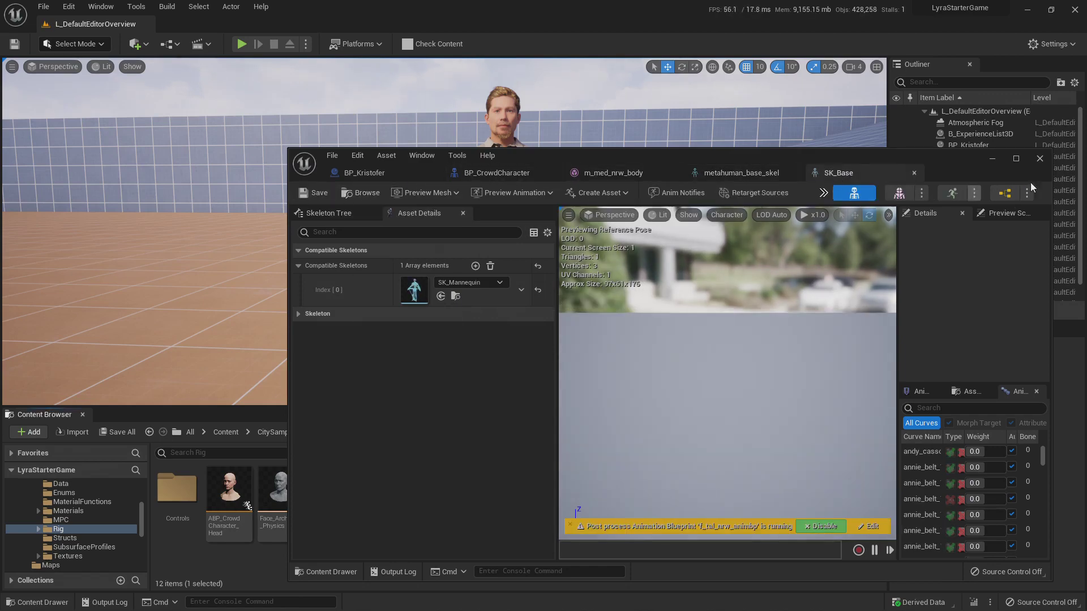
{"action": "left_click", "coordinate": [1040, 159]}
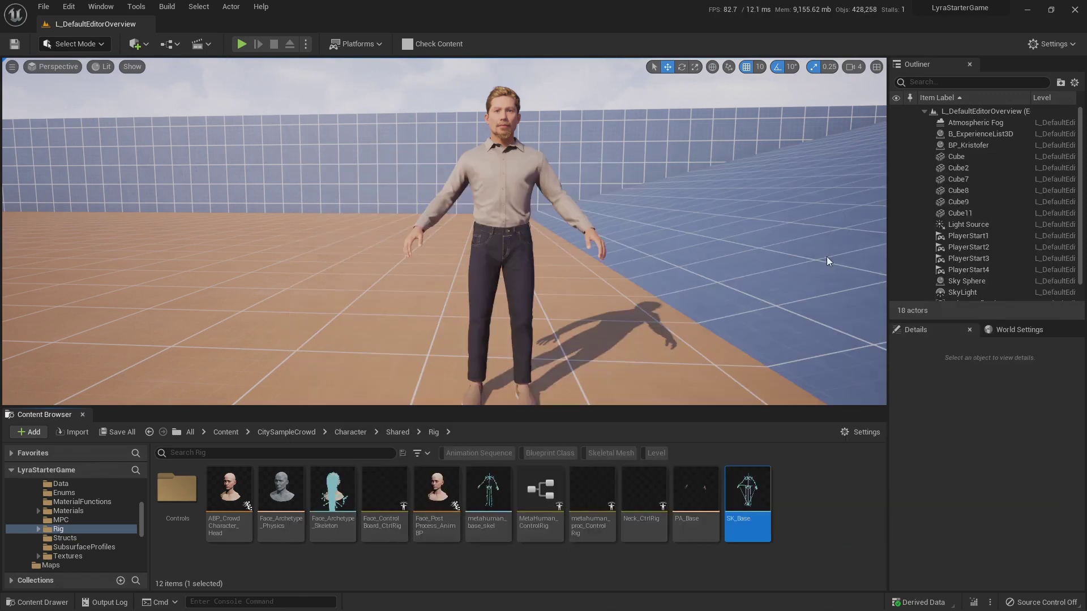
- Select the BP_Kristofer character in the level and view it from the front
{"action": "right_click_drag", "start_coordinate": [540, 224], "coordinate": [552, 223]}
{"action": "mouse_move", "coordinate": [613, 300]}
{"action": "right_mouse_down"}
{"action": "mouse_move", "coordinate": [605, 310]}
{"action": "mouse_move", "coordinate": [612, 300]}
{"action": "right_mouse_up"}
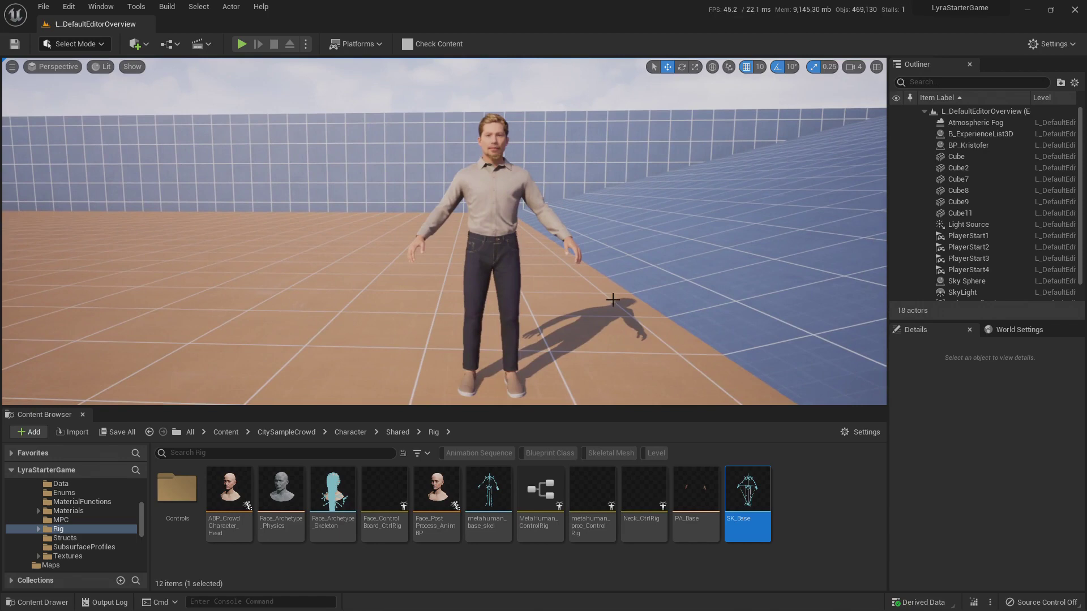
{"action": "left_click", "coordinate": [469, 207]}
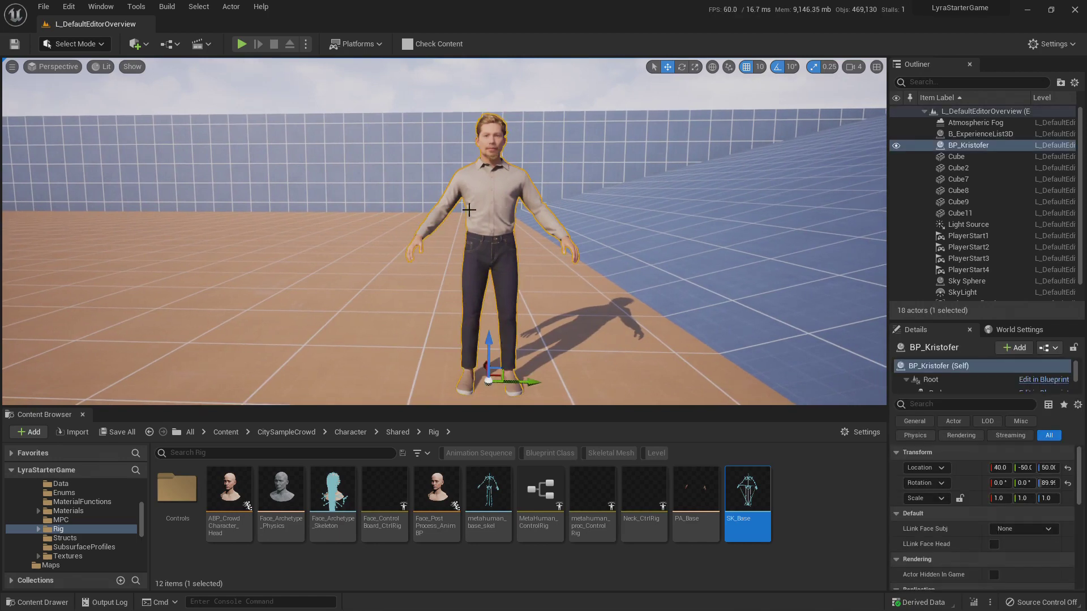
{"action": "mouse_move", "coordinate": [498, 201]}
{"action": "right_mouse_down"}
{"action": "mouse_move", "coordinate": [475, 181]}
{"action": "mouse_move", "coordinate": [498, 201]}
{"action": "right_mouse_up"}
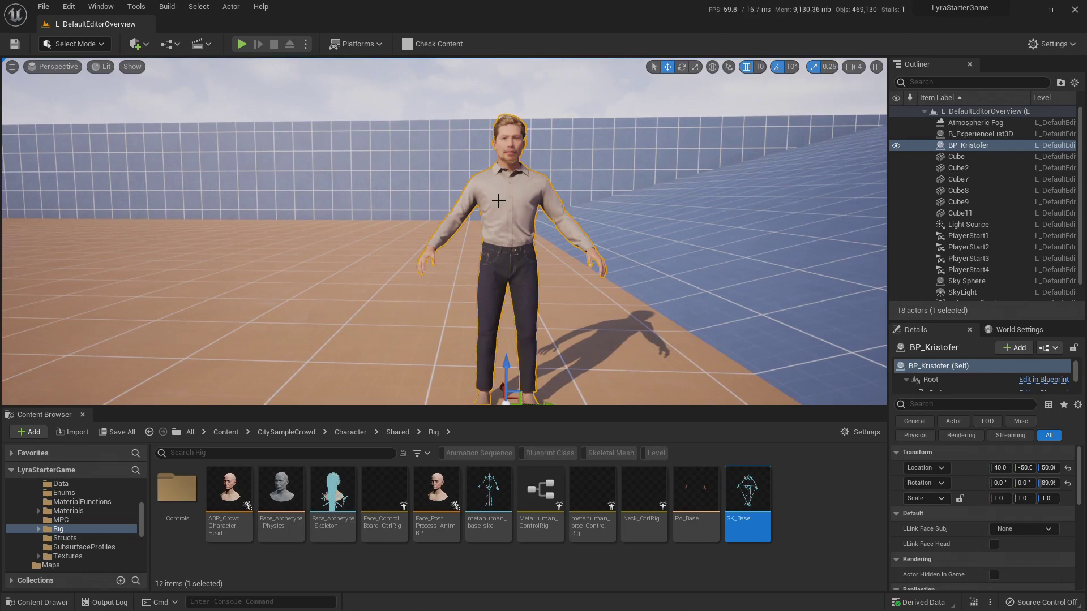
- Open the BP_Kristofer blueprint, select its Torso component and bring its skeletal mesh settings into view beside the character
{"action": "double_click", "coordinate": [499, 202]}
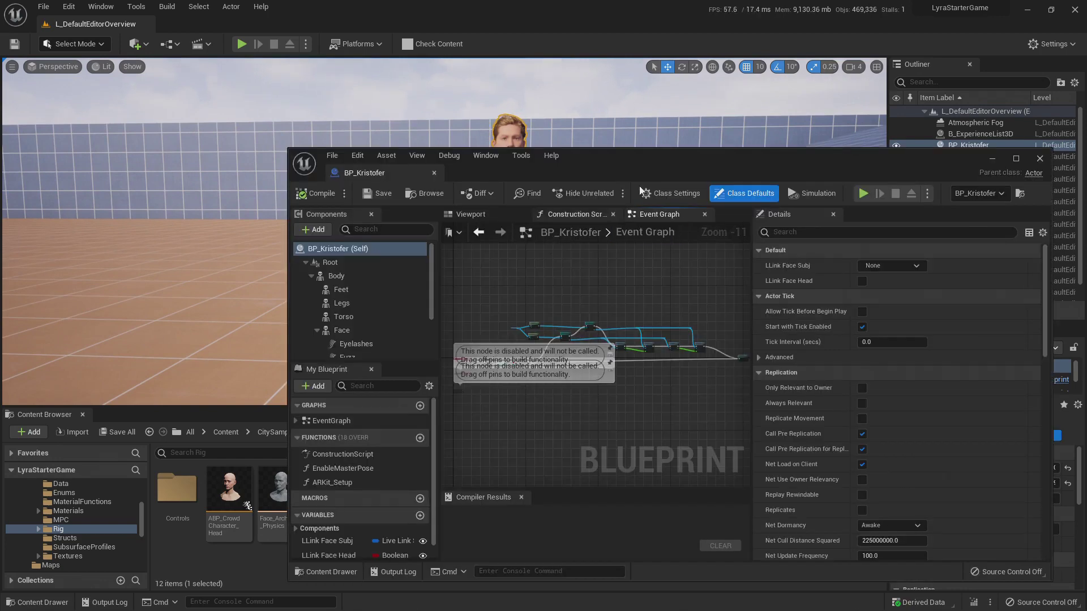
{"action": "left_click_drag", "start_coordinate": [663, 159], "coordinate": [557, 201]}
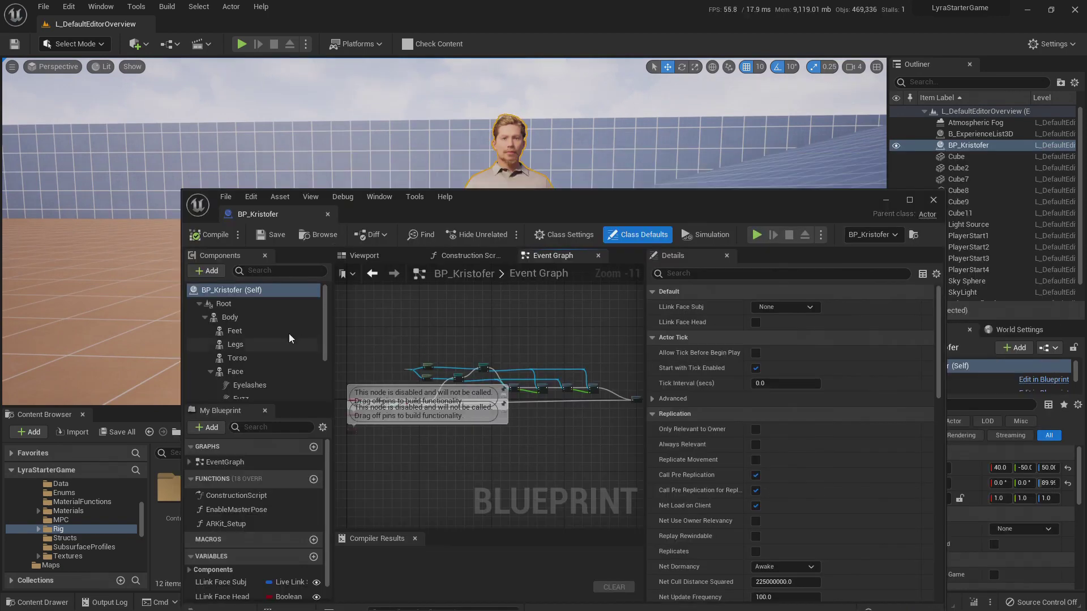
{"action": "left_click", "coordinate": [232, 318]}
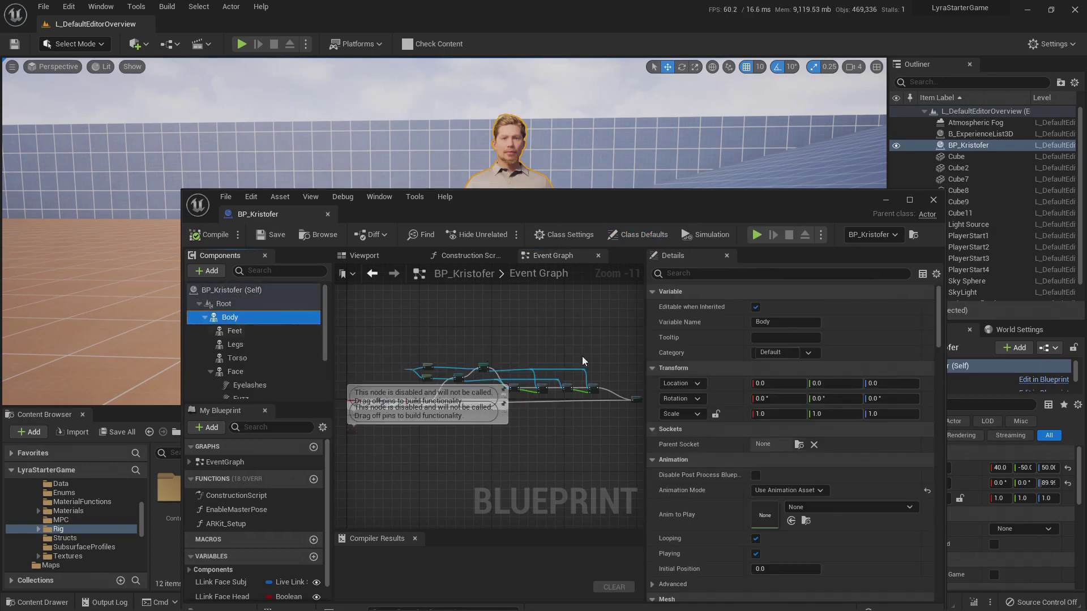
{"action": "left_click", "coordinate": [247, 358]}
{"action": "left_click_drag", "start_coordinate": [466, 274], "coordinate": [230, 251]}
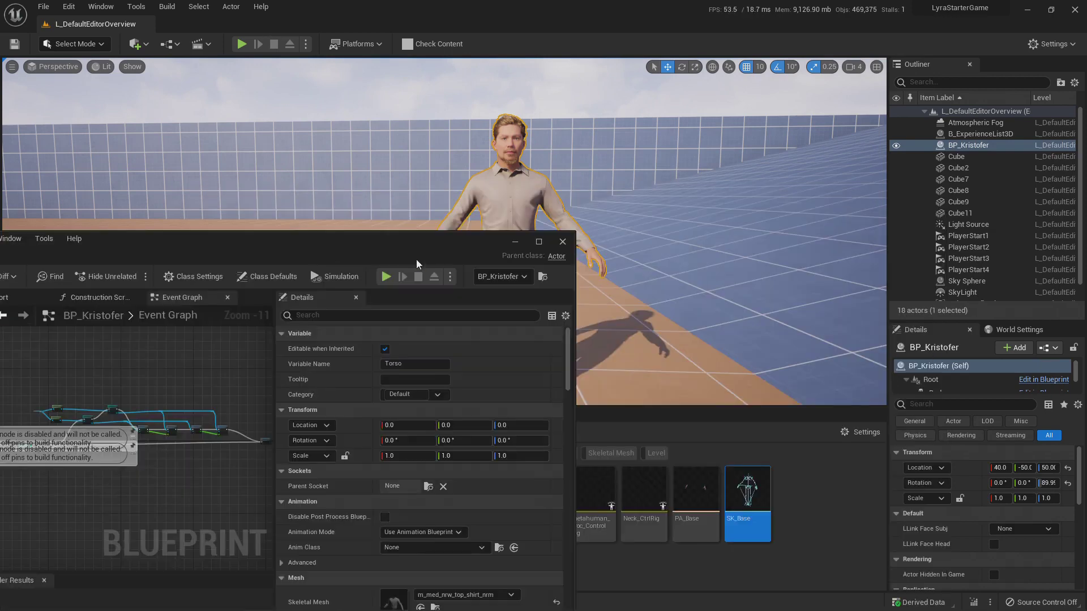
{"action": "left_click_drag", "start_coordinate": [435, 248], "coordinate": [290, 201]}
{"action": "scroll", "coordinate": [268, 515], "scroll_direction": "down", "scroll_amount": 3}
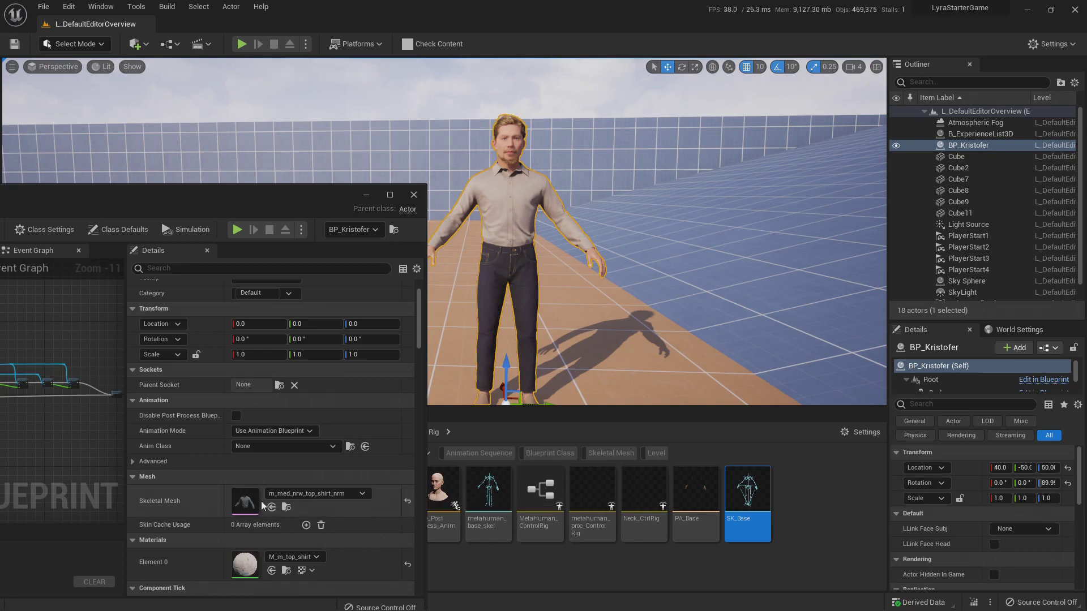
- Locate the Torso's shirt mesh in the Content Browser and examine which clothing folders the MetaHumans male Medium body type offers
{"action": "left_click", "coordinate": [287, 508]}
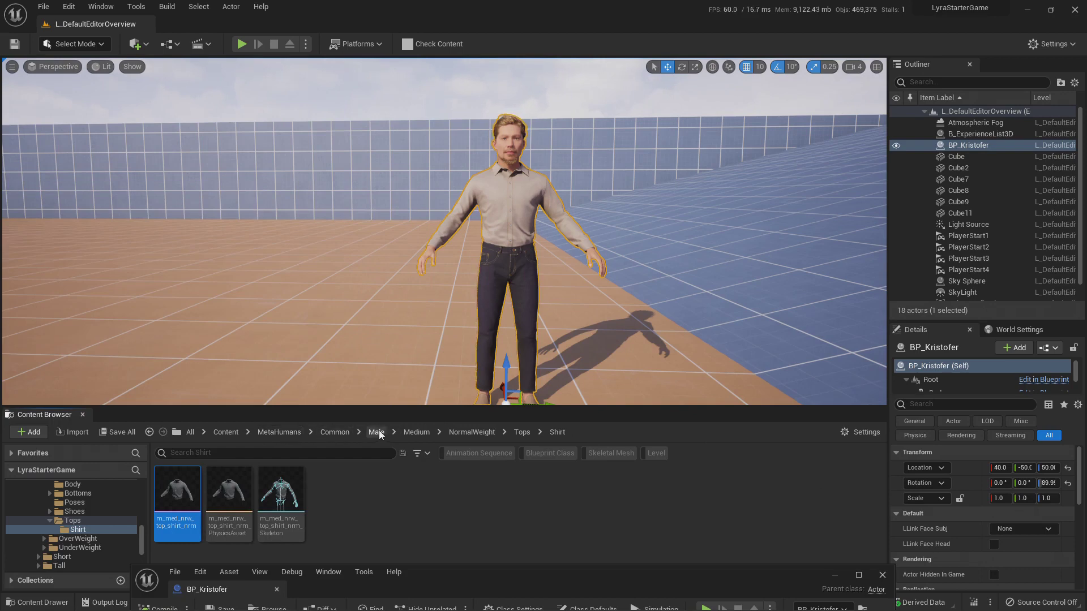
{"action": "left_click", "coordinate": [483, 433]}
{"action": "left_click", "coordinate": [227, 487]}
{"action": "double_click", "coordinate": [226, 487]}
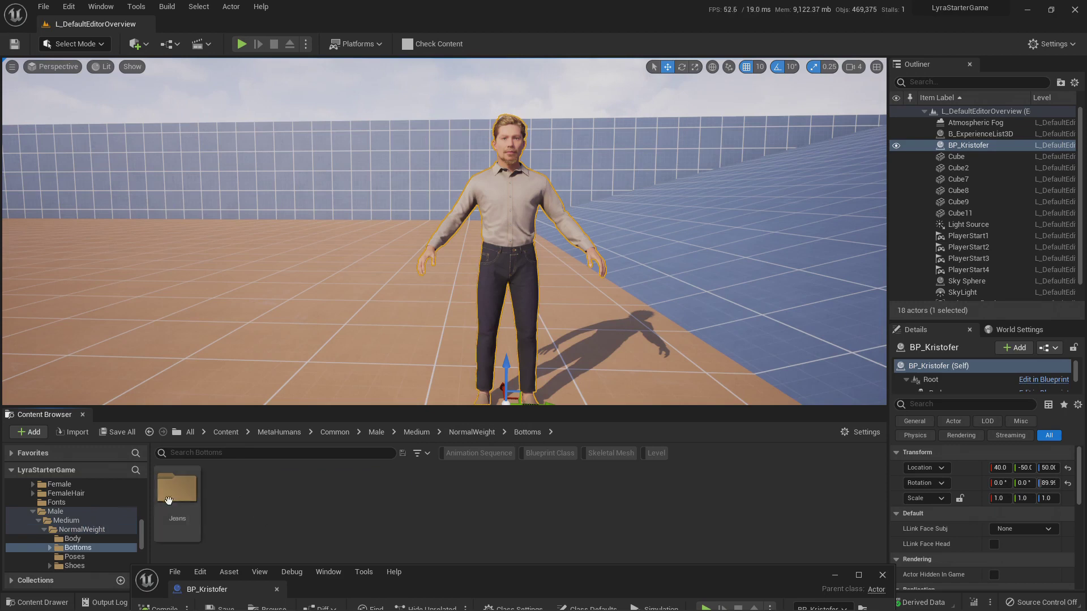
{"action": "double_click", "coordinate": [168, 498]}
{"action": "left_click", "coordinate": [474, 432]}
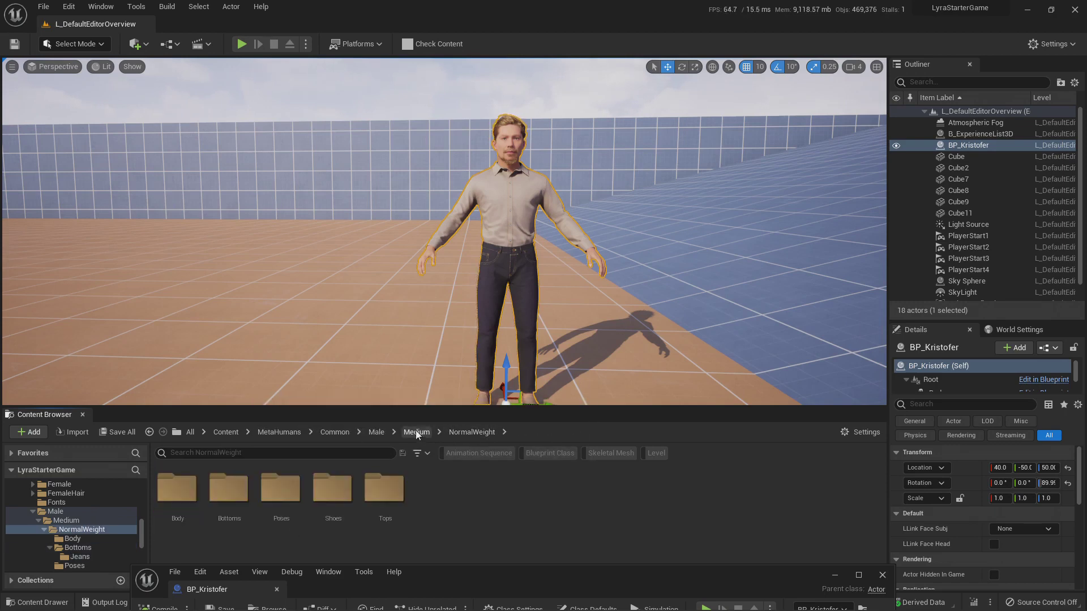
{"action": "left_click", "coordinate": [417, 431]}
- Set the Torso component's skeletal mesh to the crowd mesh m_tal_nrw_buttonDown
{"action": "right_click_drag", "start_coordinate": [504, 252], "coordinate": [496, 241]}
{"action": "key", "text": "w"}
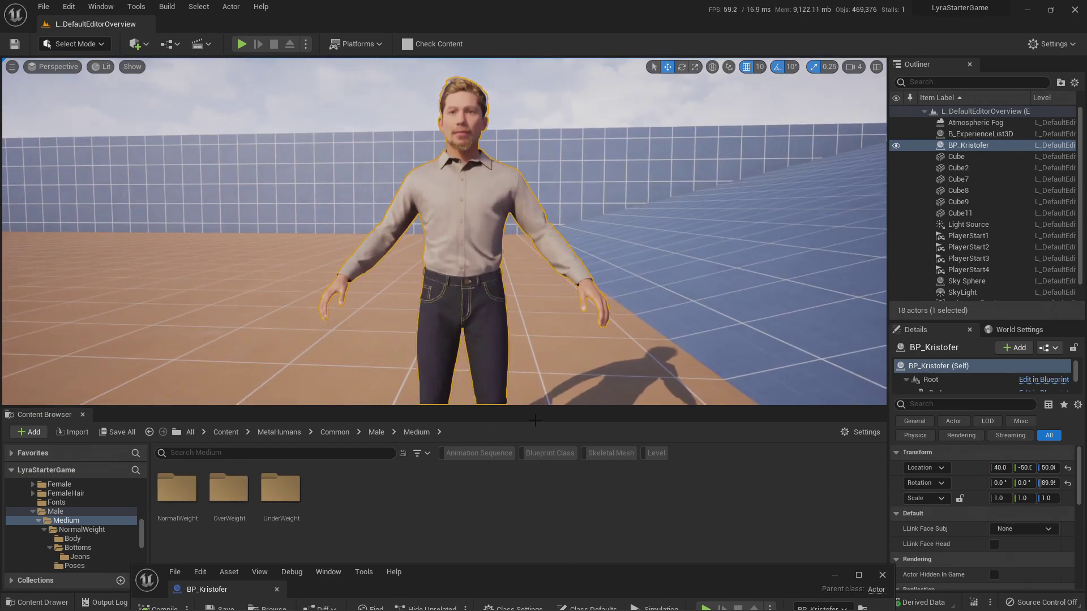
{"action": "left_click_drag", "start_coordinate": [606, 576], "coordinate": [314, 282]}
{"action": "scroll", "coordinate": [388, 542], "scroll_direction": "down", "scroll_amount": 2}
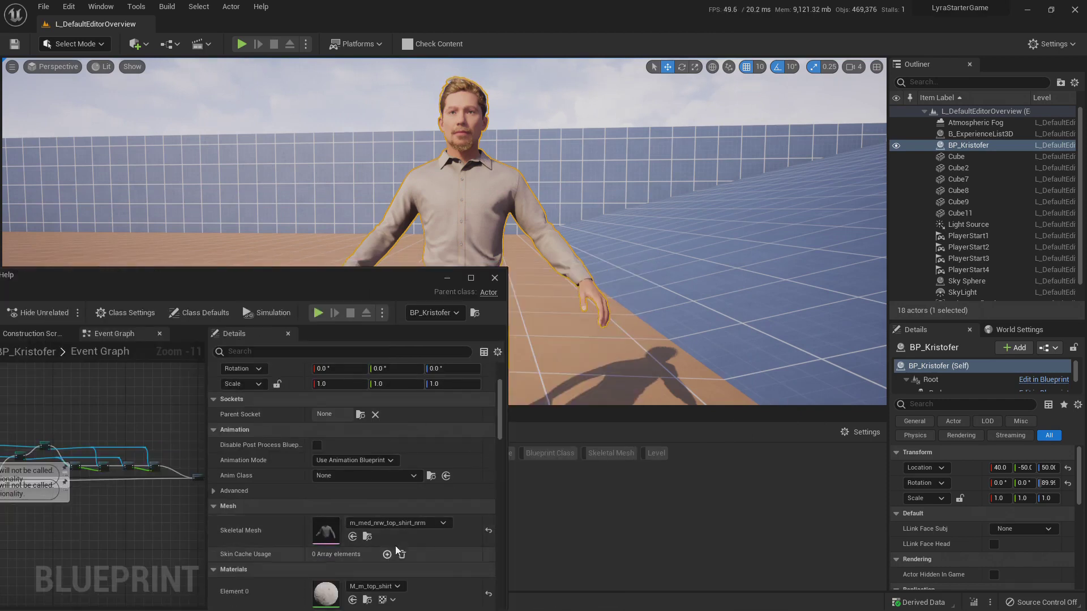
{"action": "left_click", "coordinate": [402, 523]}
{"action": "scroll", "coordinate": [433, 443], "scroll_direction": "down", "scroll_amount": 5}
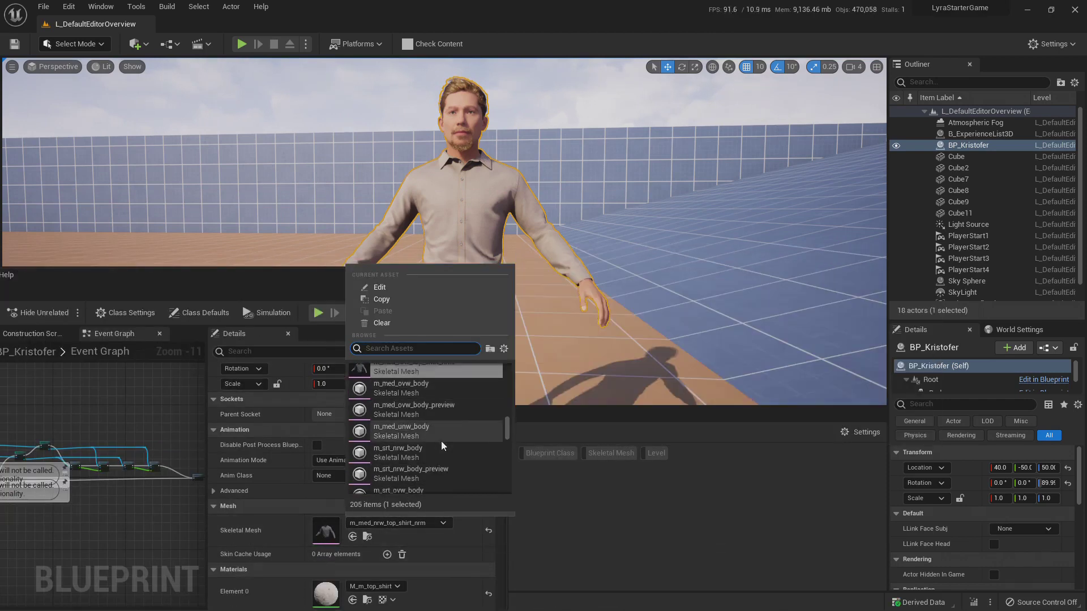
{"action": "scroll", "coordinate": [442, 443], "scroll_direction": "down", "scroll_amount": 3}
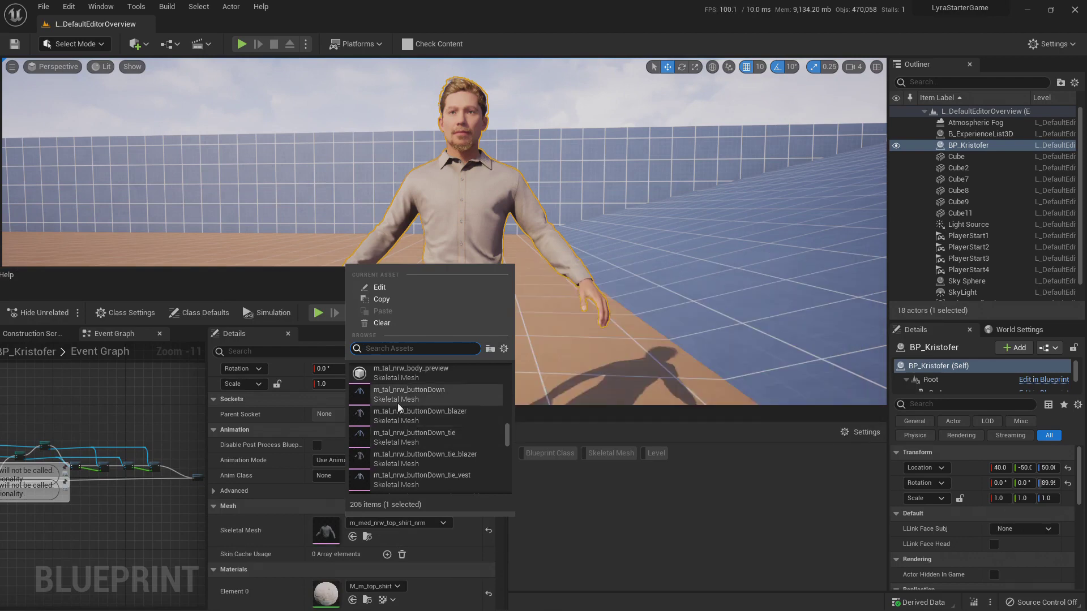
{"action": "left_click", "coordinate": [430, 394]}
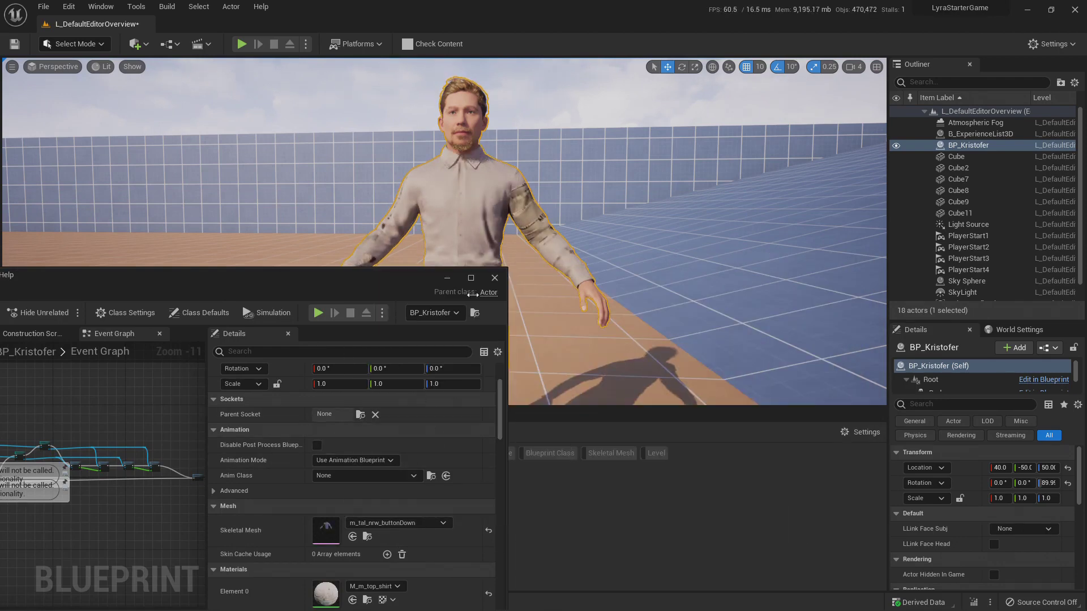
- Reset the Torso's Element 0 material to the mesh's default and view the shirt on the character
{"action": "left_click_drag", "start_coordinate": [397, 283], "coordinate": [237, 255]}
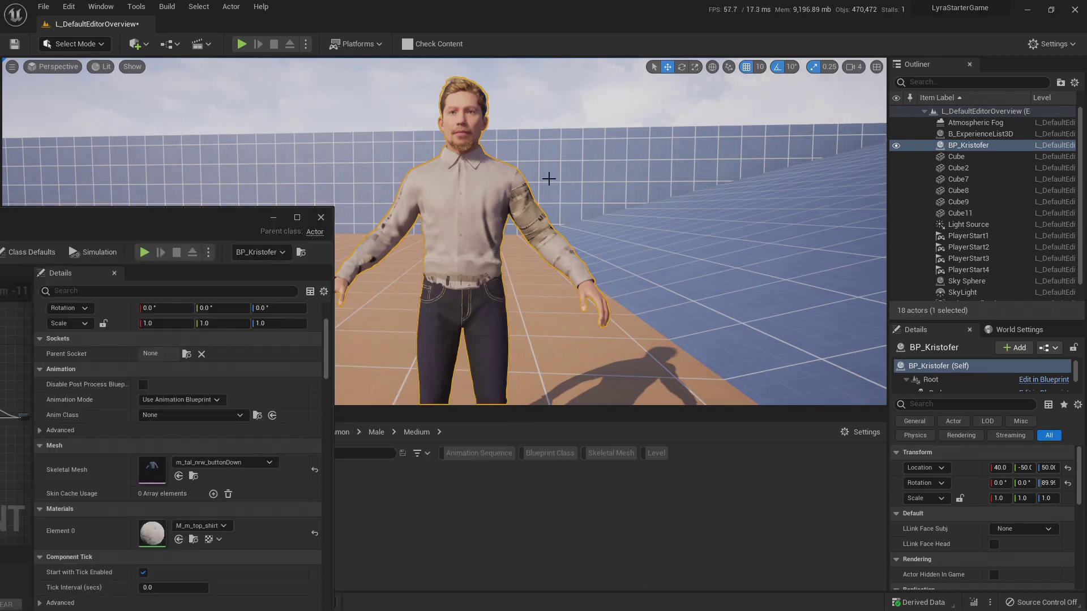
{"action": "scroll", "coordinate": [224, 501], "scroll_direction": "down", "scroll_amount": 2}
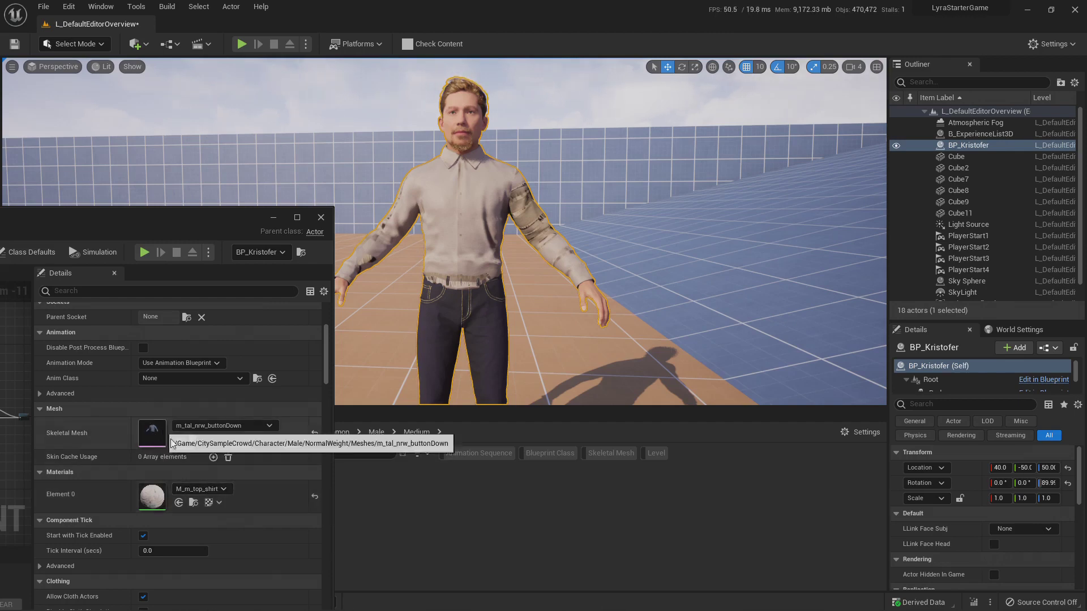
{"action": "left_click", "coordinate": [315, 497]}
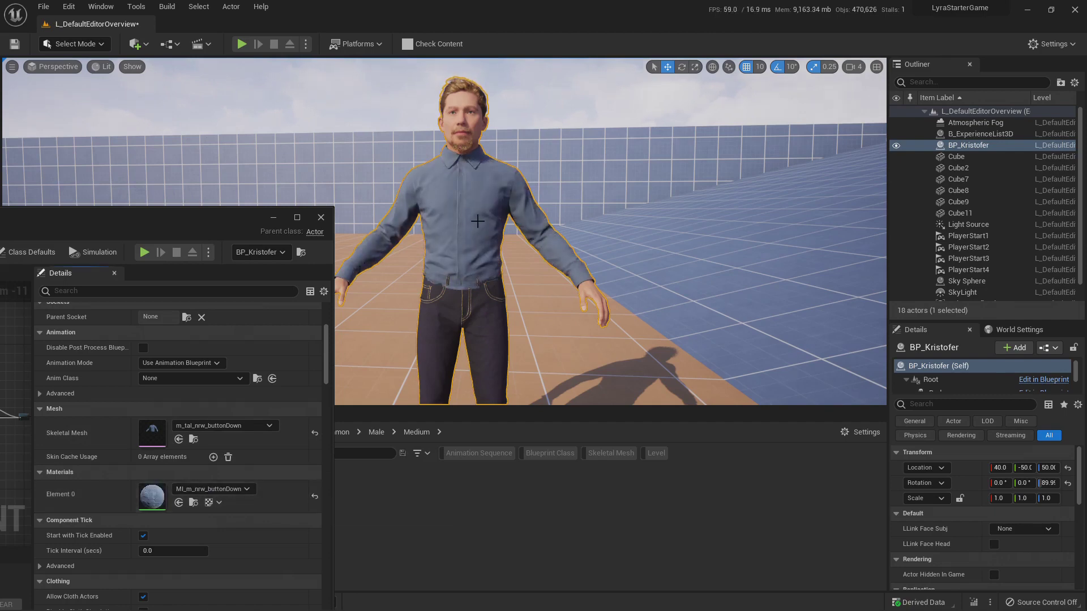
{"action": "mouse_move", "coordinate": [463, 224]}
{"action": "left_mouse_down", "text": "alt"}
{"action": "mouse_move", "coordinate": [531, 196]}
{"action": "mouse_move", "coordinate": [538, 232]}
{"action": "mouse_move", "coordinate": [465, 208]}
{"action": "left_mouse_up", "text": "alt"}
- Try m_tal_nrw_buttonDown_blazer and m_tal_nrw_buttonDown_tie as the Torso's skeletal mesh
{"action": "left_click", "coordinate": [247, 424]}
{"action": "left_click", "coordinate": [255, 363]}
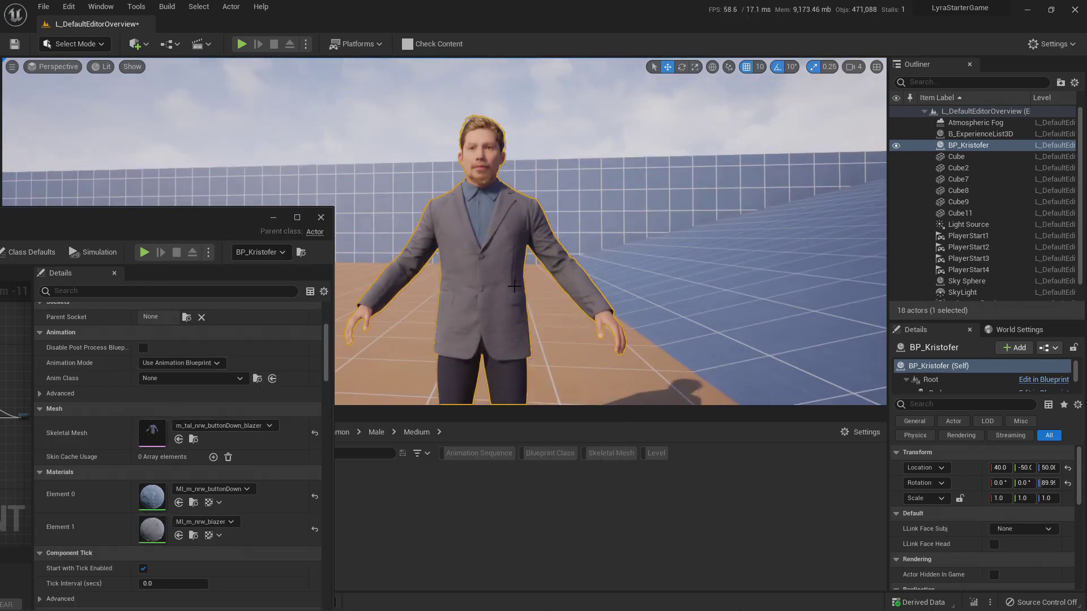
{"action": "left_click", "coordinate": [270, 425]}
{"action": "left_click", "coordinate": [251, 360]}
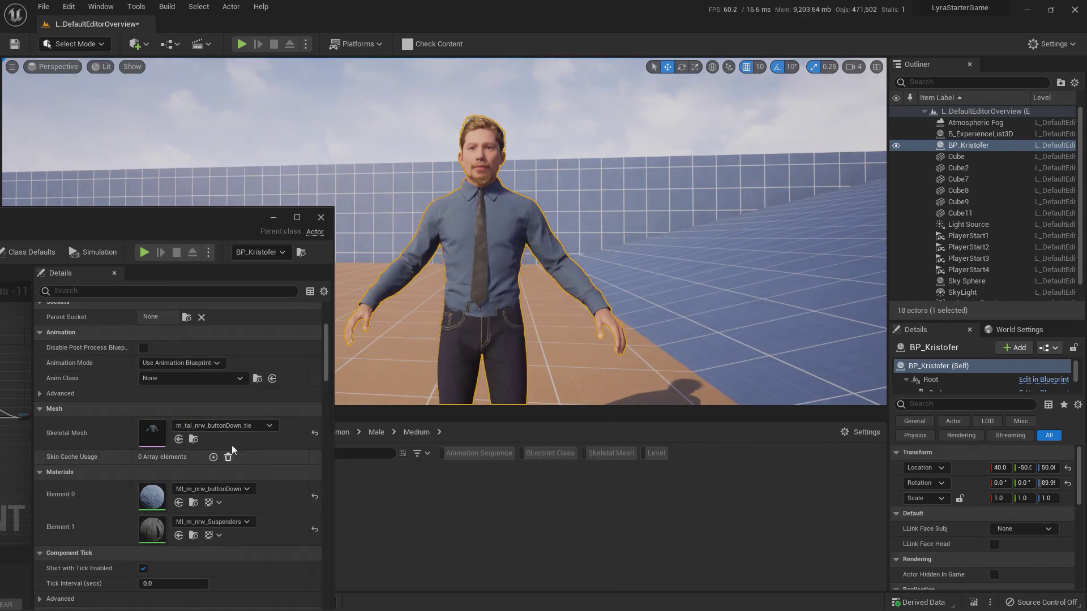
- Try m_tal_nrw_buttonDown_tie_blazer and m_tal_nrw_buttonOpen as the Torso's skeletal mesh, and view the character from another angle
{"action": "left_click", "coordinate": [234, 426]}
{"action": "left_click", "coordinate": [249, 363]}
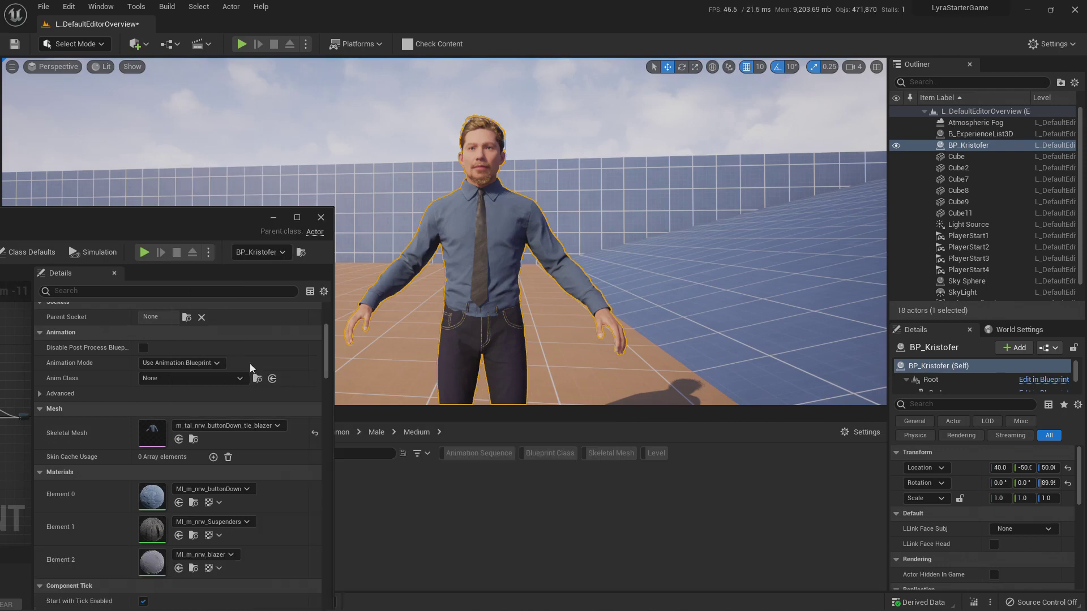
{"action": "left_click", "coordinate": [243, 428]}
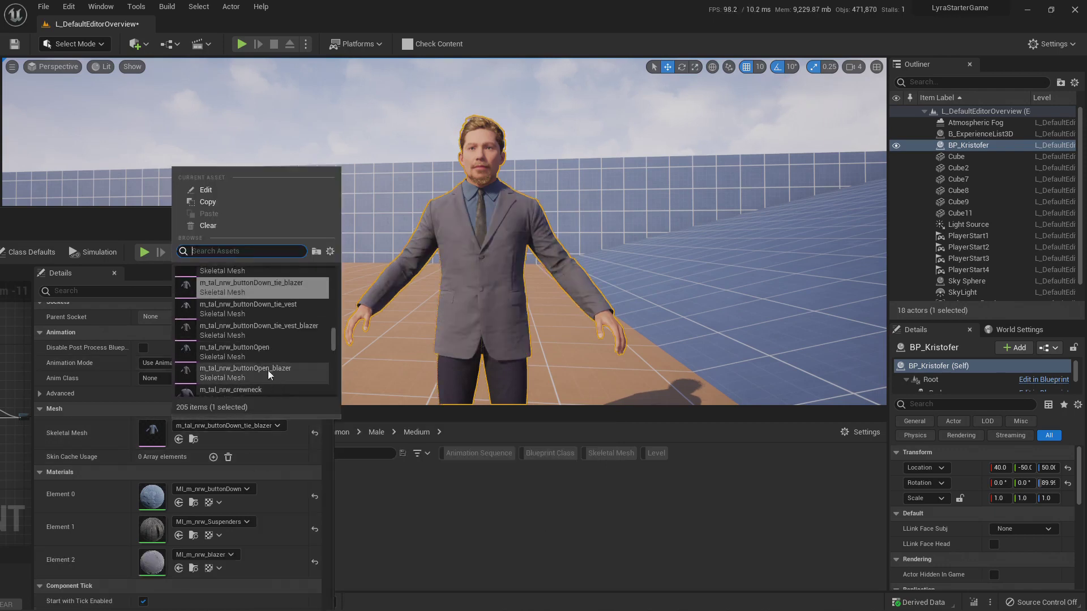
{"action": "left_click", "coordinate": [246, 348]}
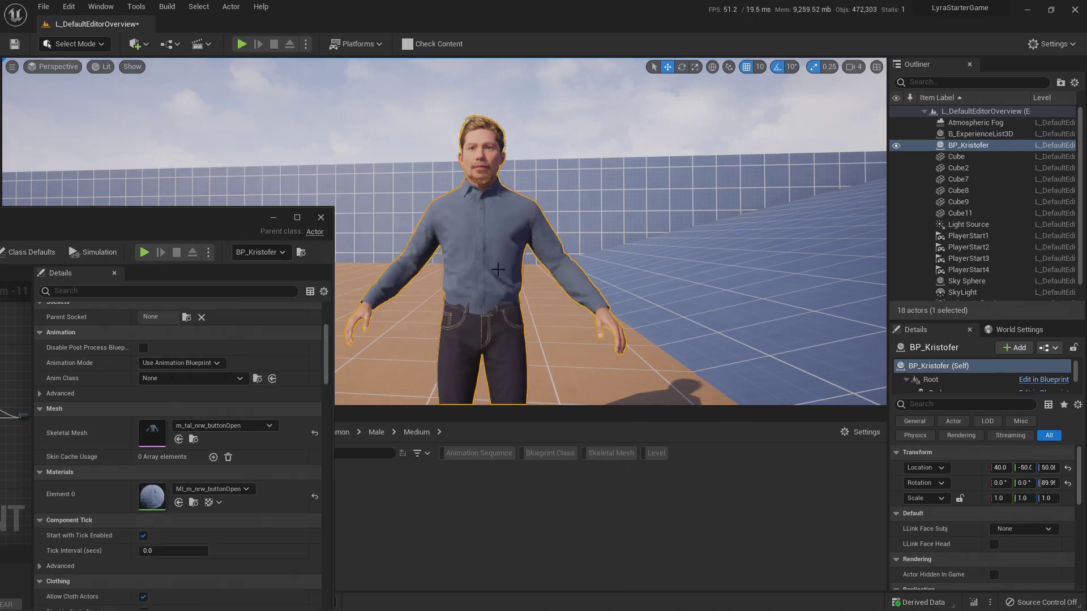
{"action": "right_click_drag", "start_coordinate": [490, 294], "coordinate": [535, 260]}
- Set the Torso's skeletal mesh to m_tal_nrw_crewneck and view the character from the front
{"action": "left_click", "coordinate": [249, 427]}
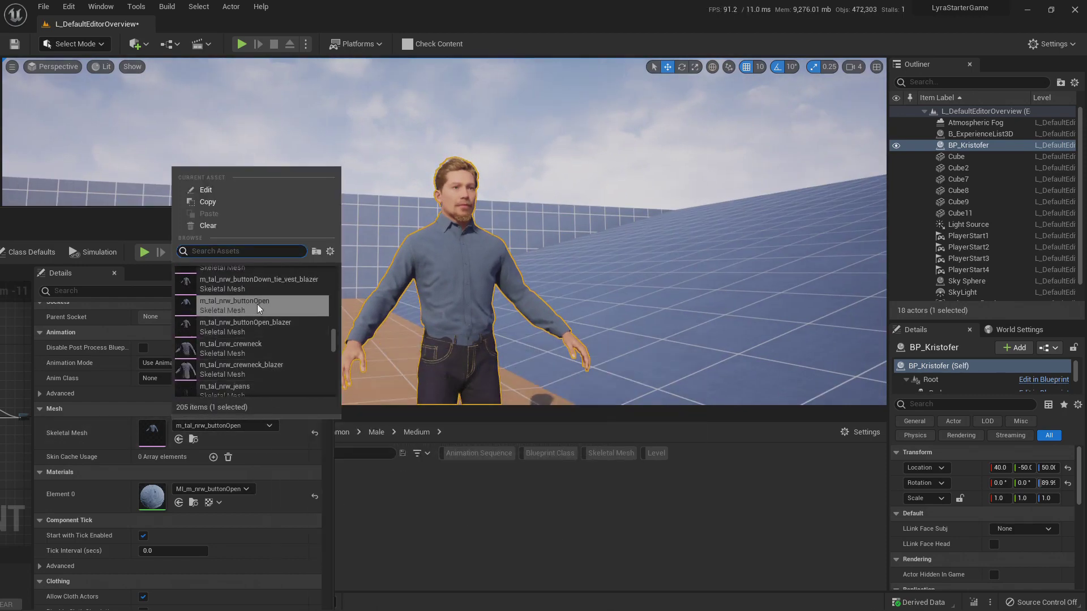
{"action": "left_click", "coordinate": [233, 345]}
{"action": "right_click_drag", "start_coordinate": [495, 289], "coordinate": [497, 333]}
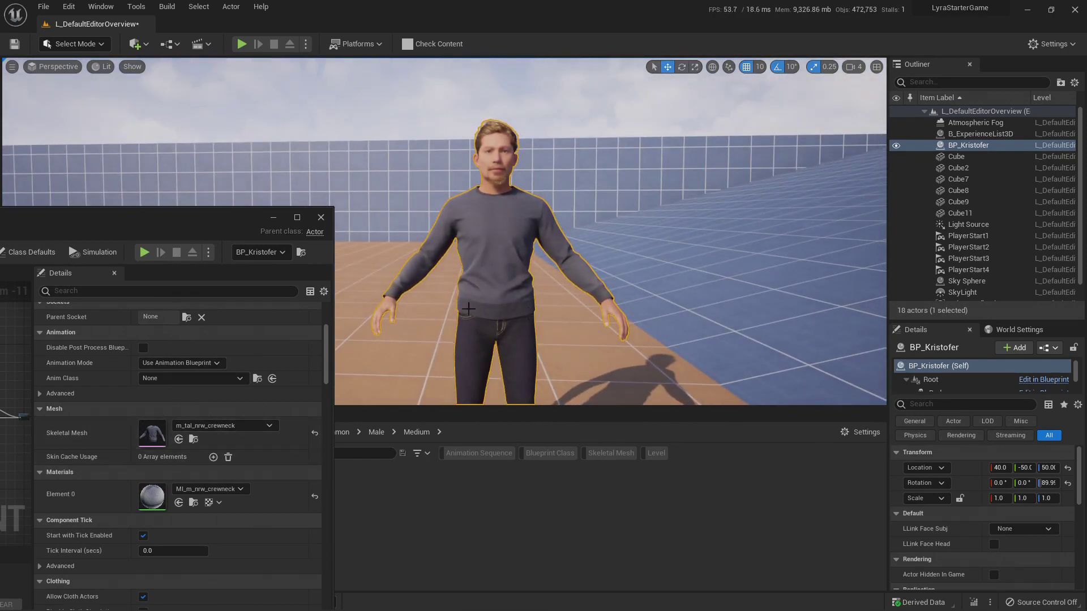
- Set the Legs component's skeletal mesh to m_tal_nrw_jeans and reset its Element 0 material to the mesh's default
{"action": "left_click_drag", "start_coordinate": [198, 218], "coordinate": [683, 276]}
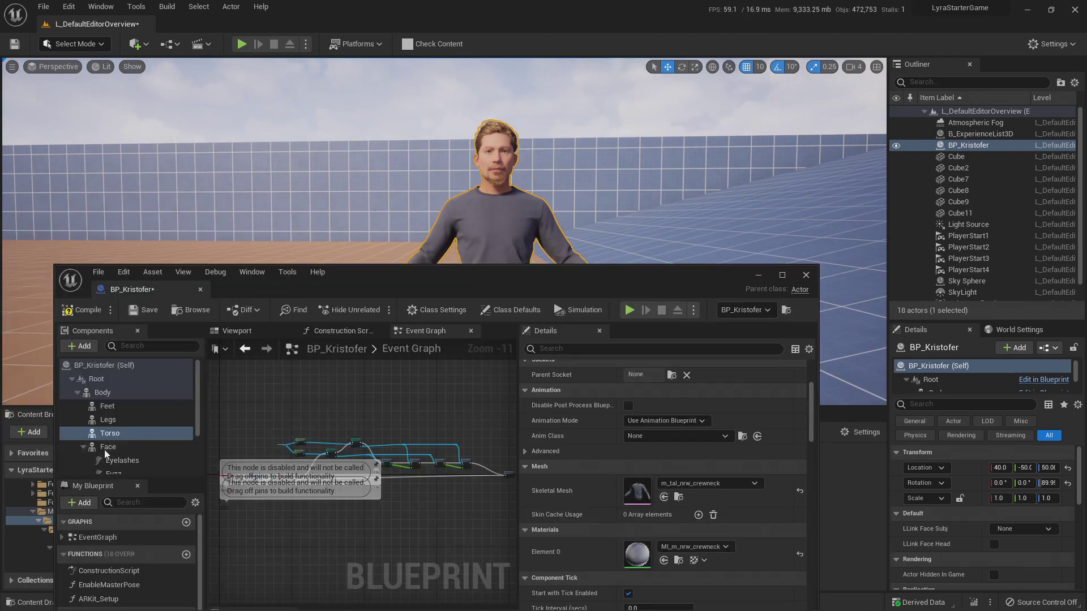
{"action": "left_click", "coordinate": [117, 421]}
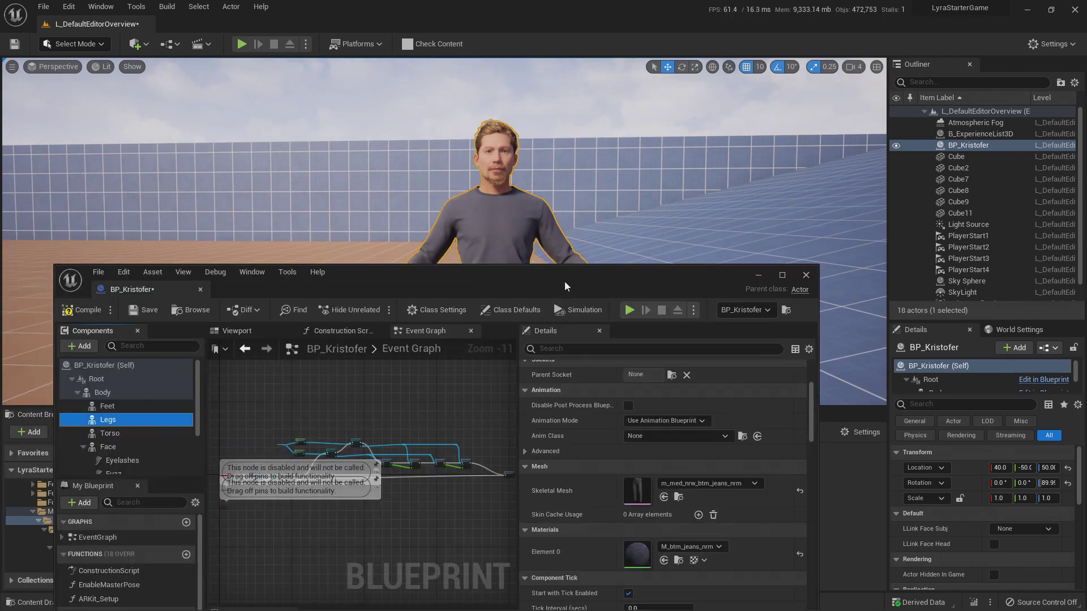
{"action": "left_click_drag", "start_coordinate": [565, 286], "coordinate": [79, 226]}
{"action": "left_click", "coordinate": [222, 426]}
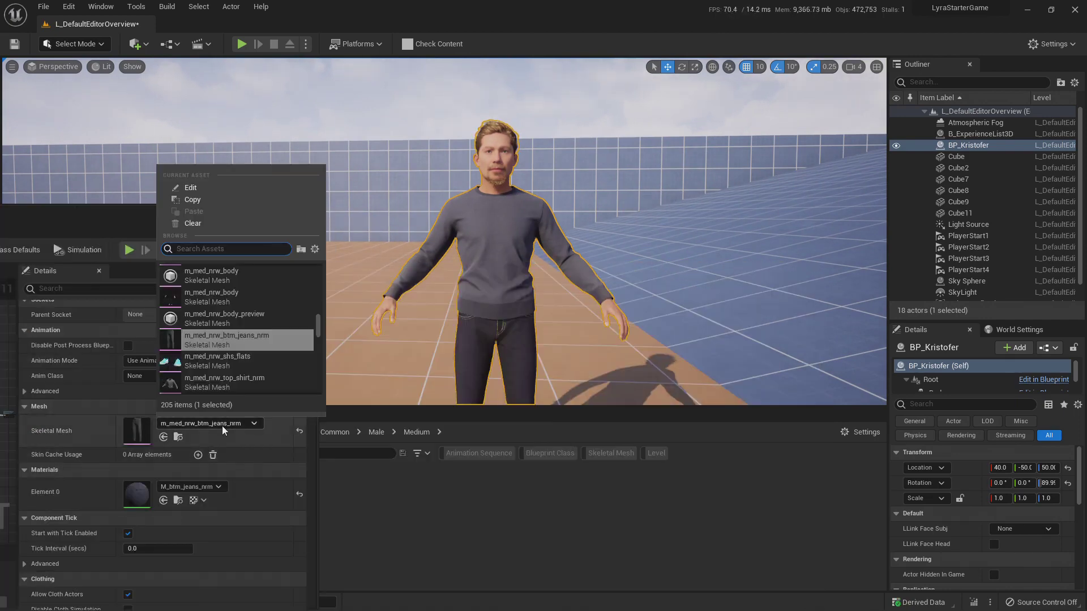
{"action": "scroll", "coordinate": [242, 344], "scroll_direction": "down", "scroll_amount": 5}
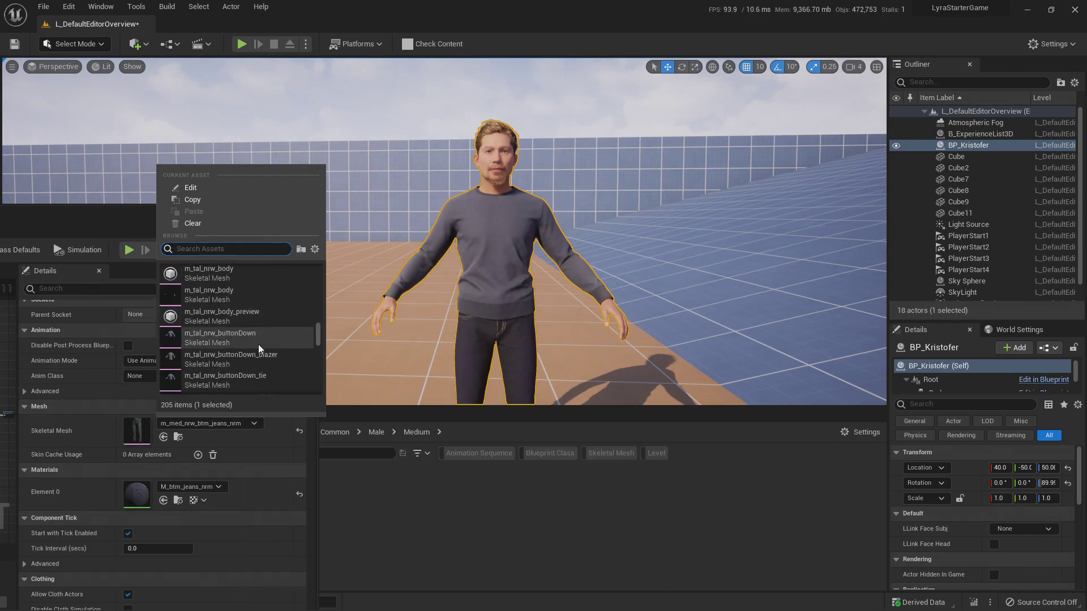
{"action": "scroll", "coordinate": [257, 346], "scroll_direction": "down", "scroll_amount": 4}
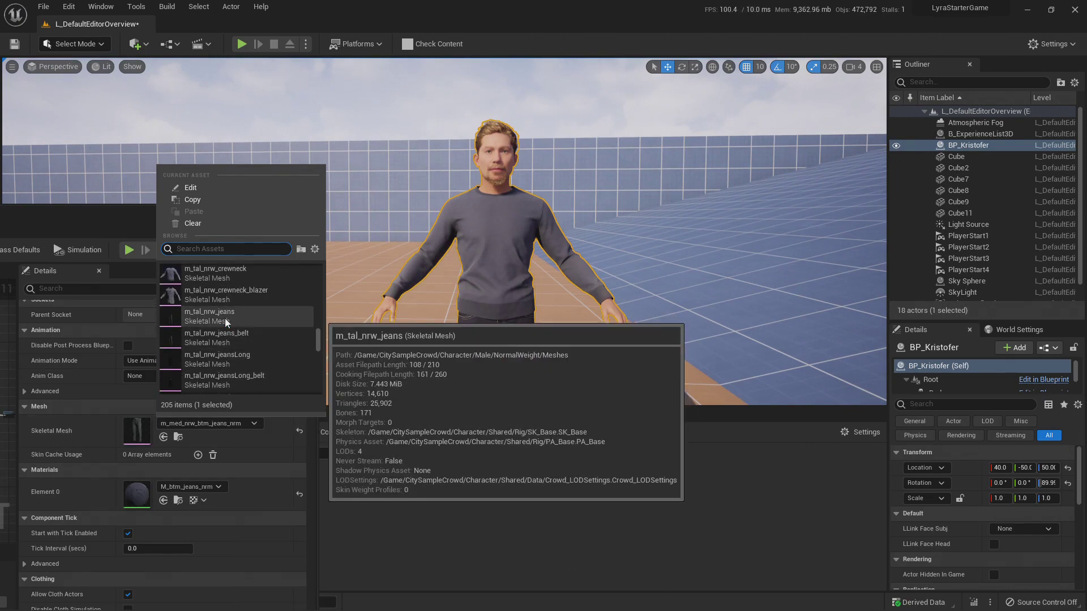
{"action": "left_click", "coordinate": [225, 318]}
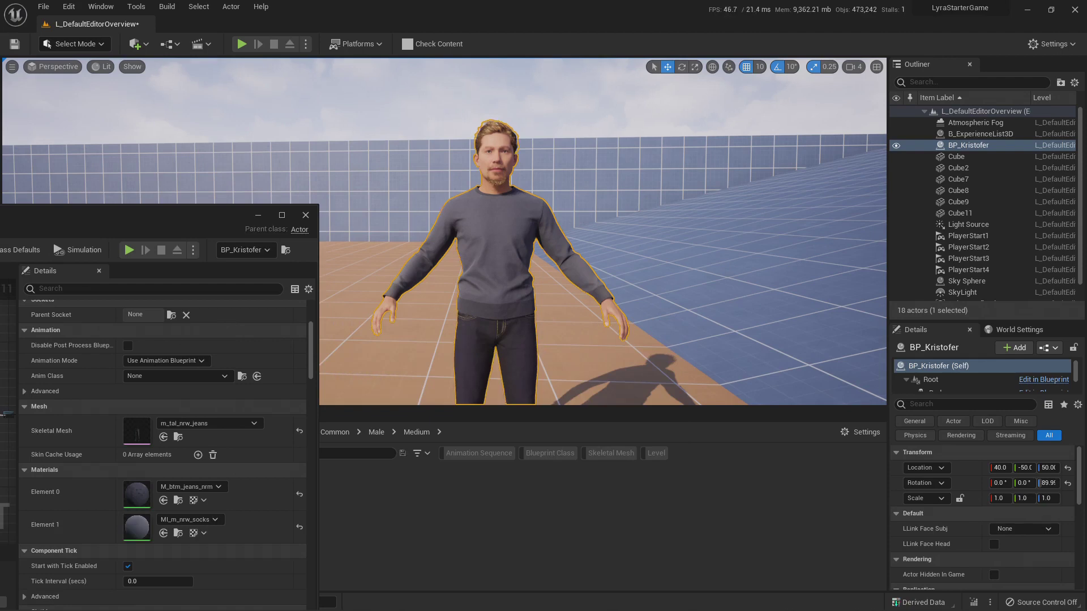
{"action": "right_click_drag", "start_coordinate": [535, 335], "coordinate": [533, 401]}
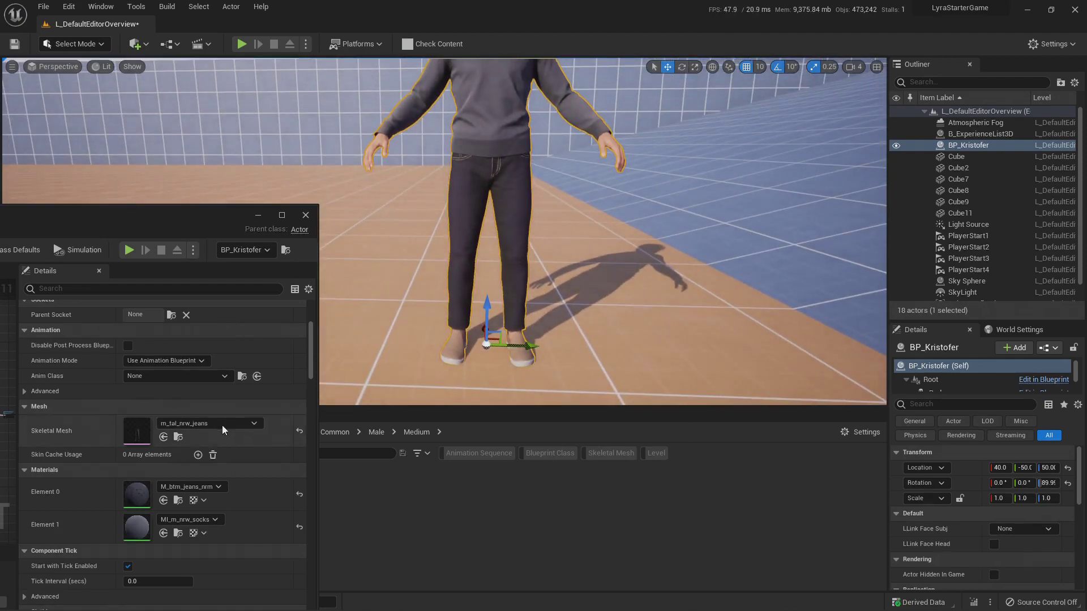
{"action": "left_click", "coordinate": [299, 494]}
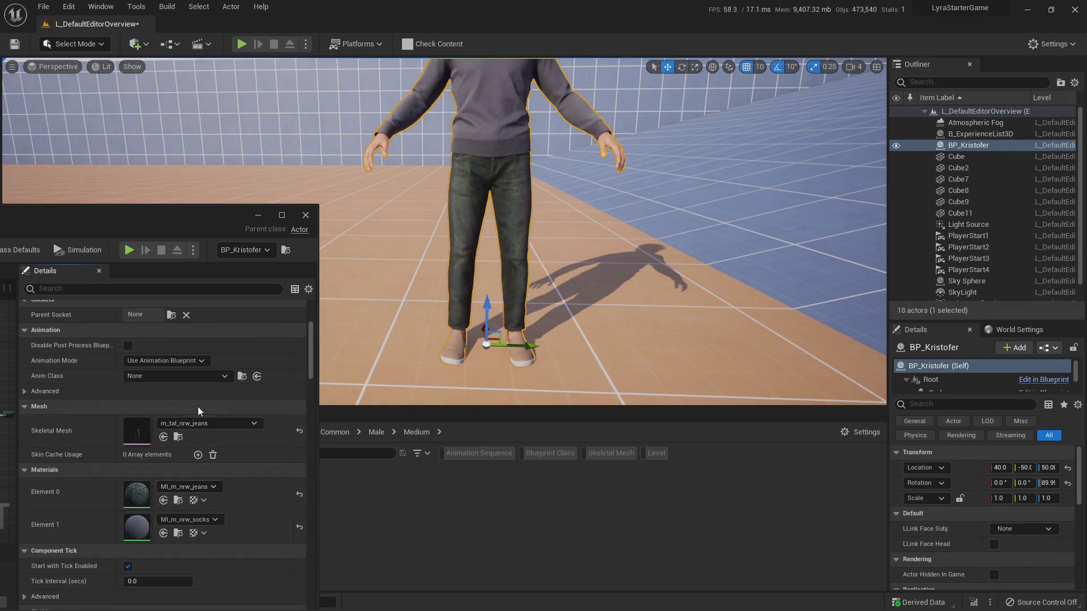
- Try m_tal_nrw_jeans_belt, m_tal_nrw_jeansLong and m_tal_nrw_loafers as the Legs component's skeletal mesh, resetting the material to the mesh's default
{"action": "left_click", "coordinate": [209, 426]}
{"action": "left_click", "coordinate": [230, 362]}
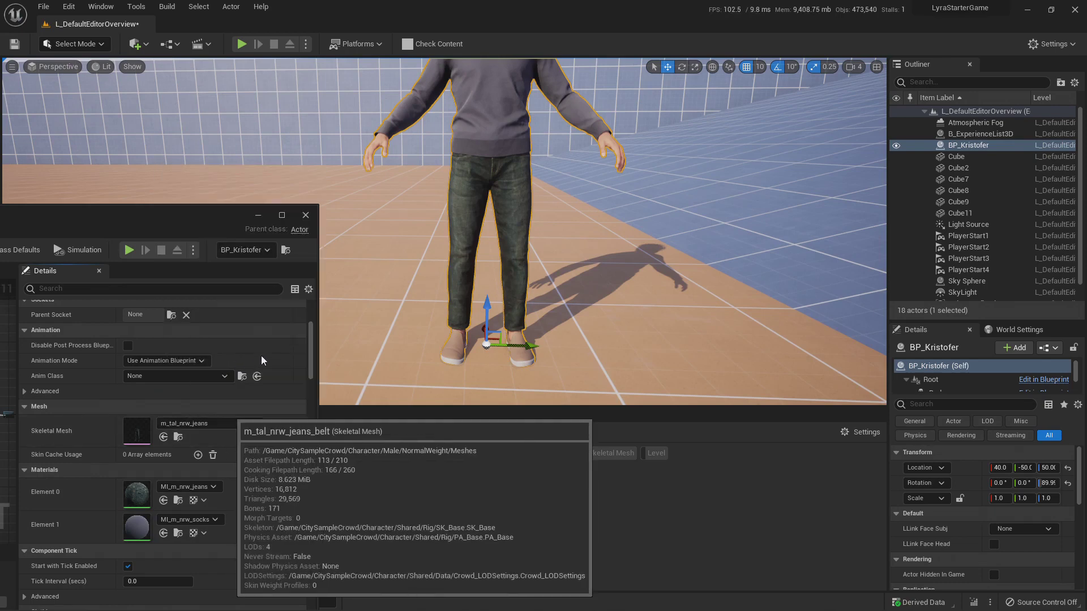
{"action": "left_click", "coordinate": [224, 425]}
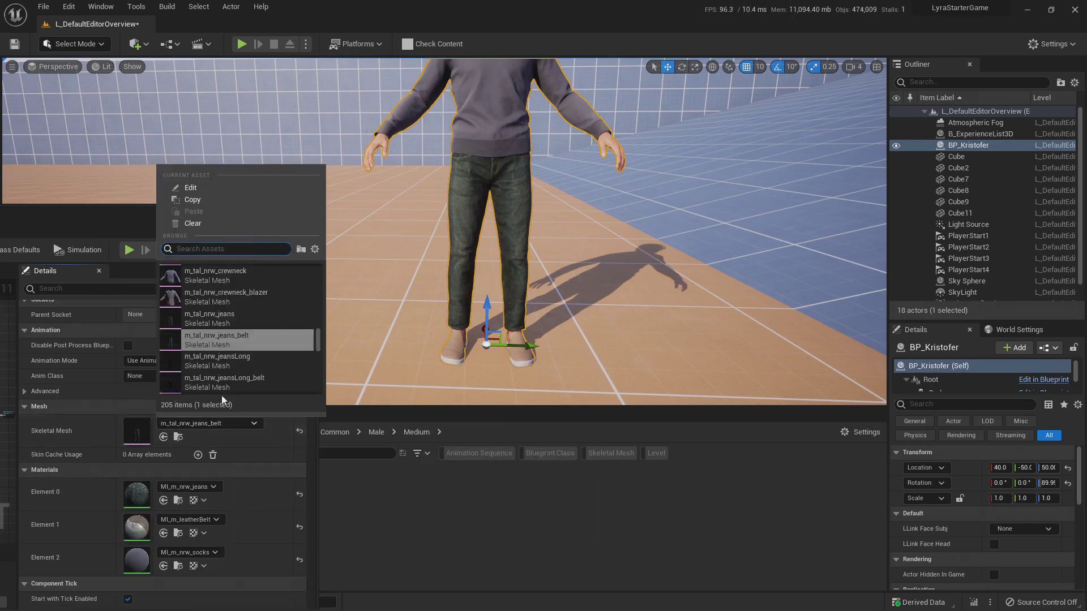
{"action": "left_click", "coordinate": [233, 361]}
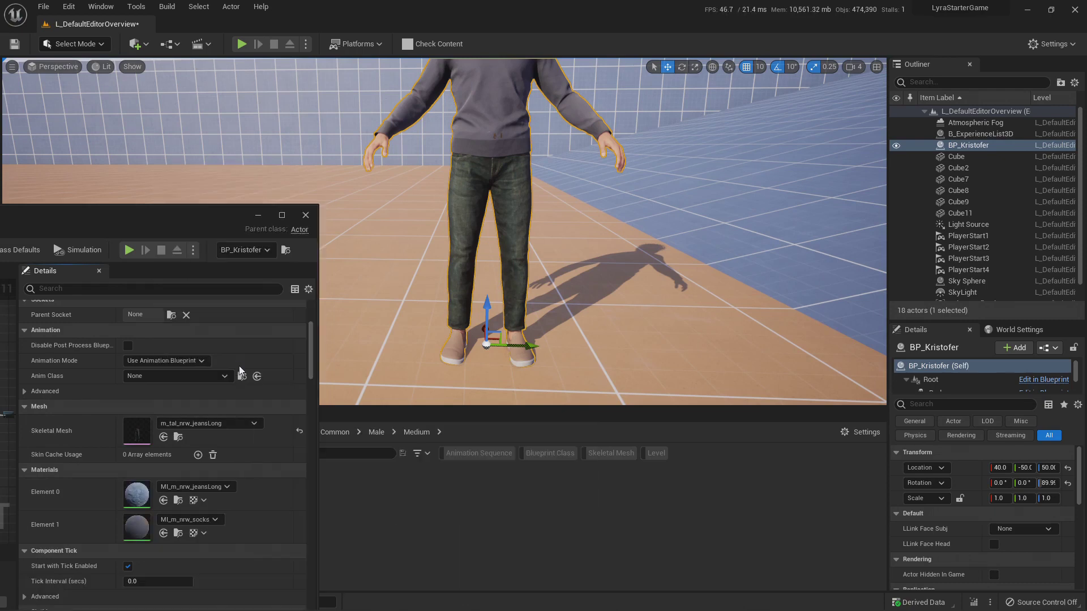
{"action": "left_click", "coordinate": [232, 424]}
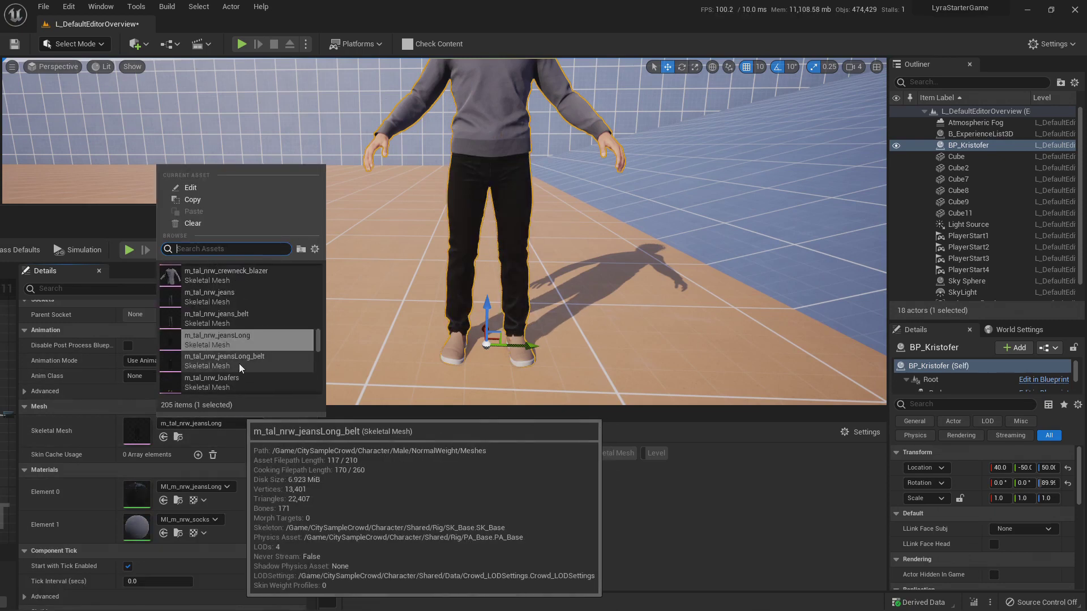
{"action": "left_click", "coordinate": [234, 385]}
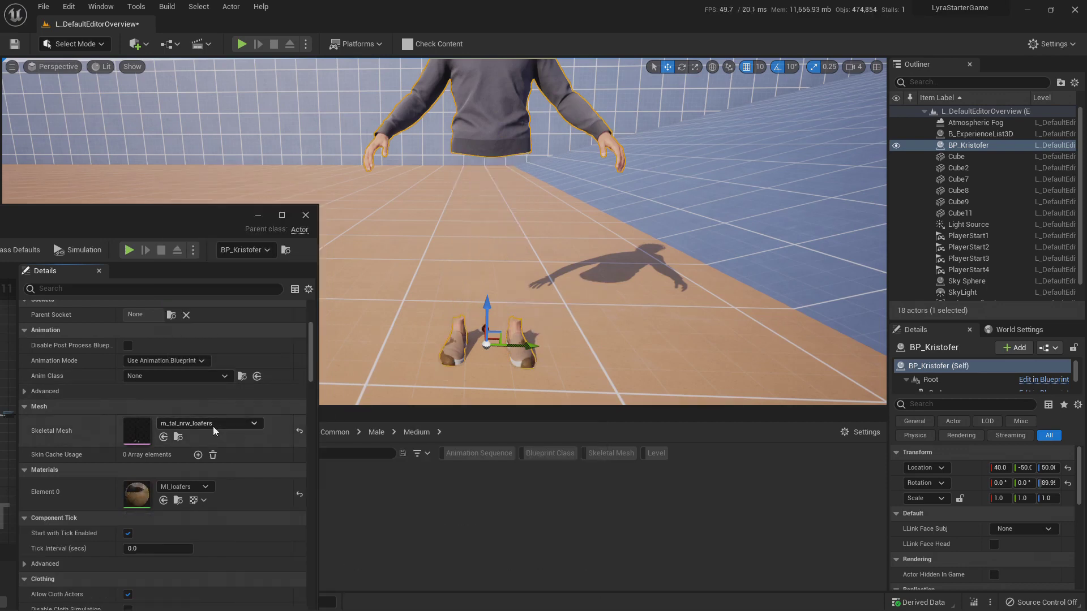
- Set the Legs component's skeletal mesh to m_tal_nrw_jeansLong_belt
{"action": "left_click", "coordinate": [248, 423]}
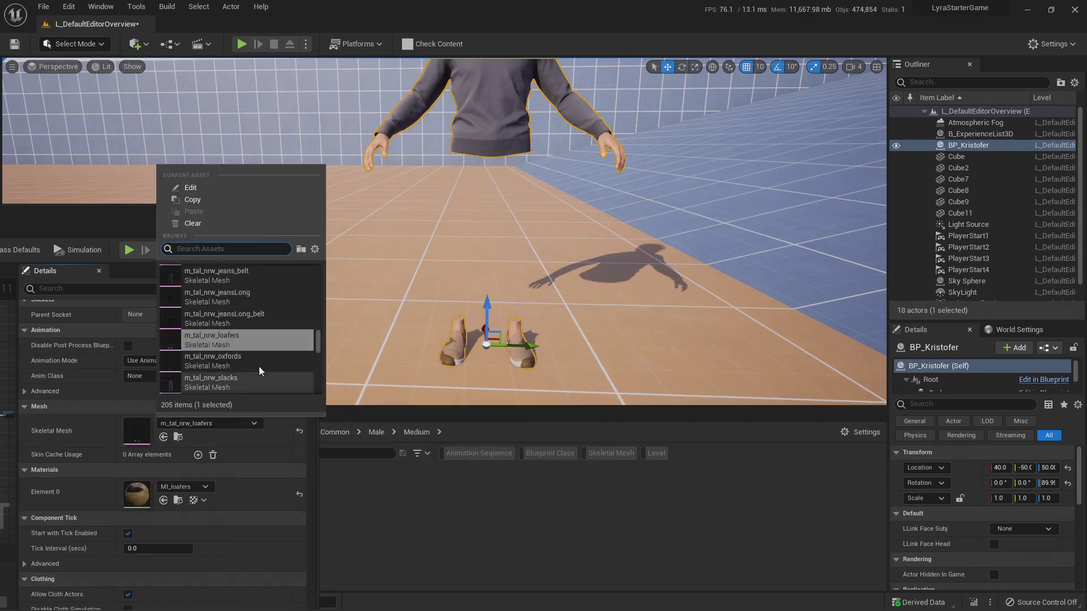
{"action": "left_click", "coordinate": [237, 314]}
{"action": "right_click_drag", "start_coordinate": [535, 205], "coordinate": [557, 195]}
- Set the Feet component's skeletal mesh to m_tal_ovw_loafers and reset its Element 0 material to the mesh's default
{"action": "left_click_drag", "start_coordinate": [162, 217], "coordinate": [803, 296]}
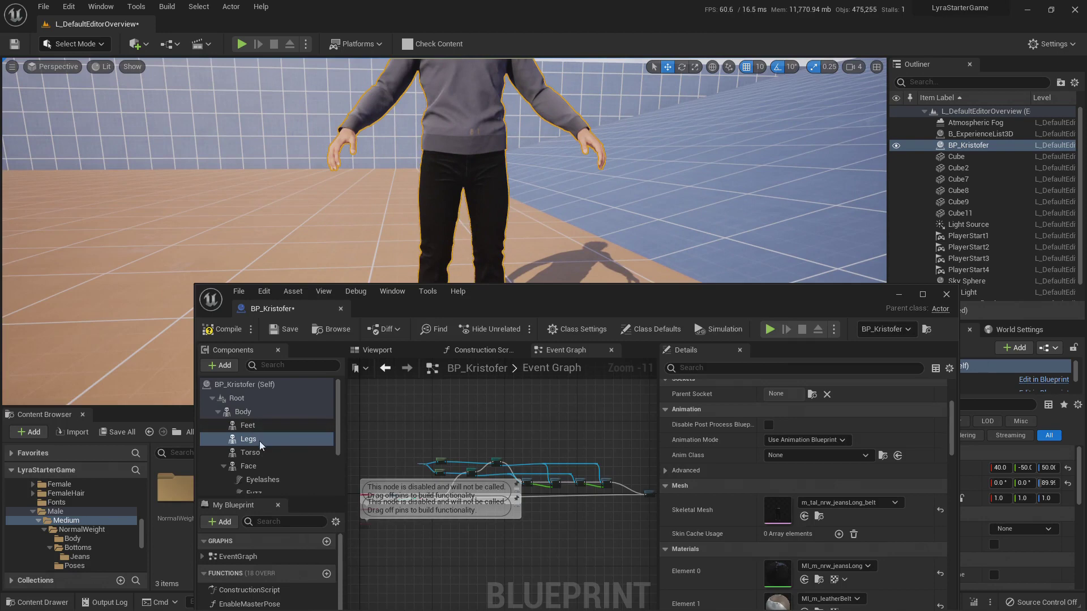
{"action": "left_click", "coordinate": [248, 425]}
{"action": "left_click_drag", "start_coordinate": [674, 303], "coordinate": [192, 269]}
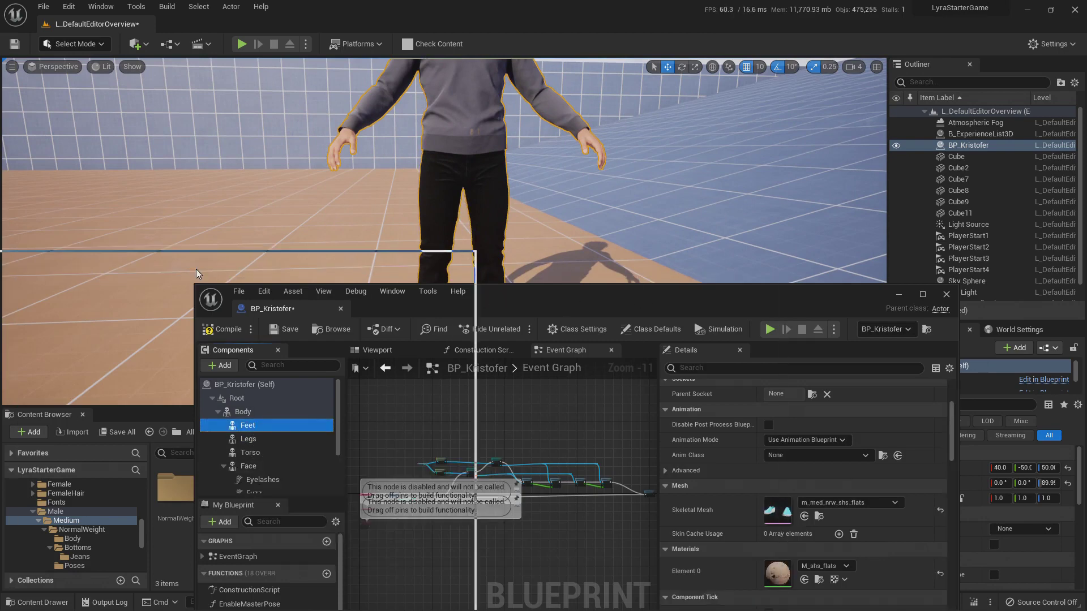
{"action": "left_click", "coordinate": [382, 473]}
{"action": "scroll", "coordinate": [395, 417], "scroll_direction": "down", "scroll_amount": 8}
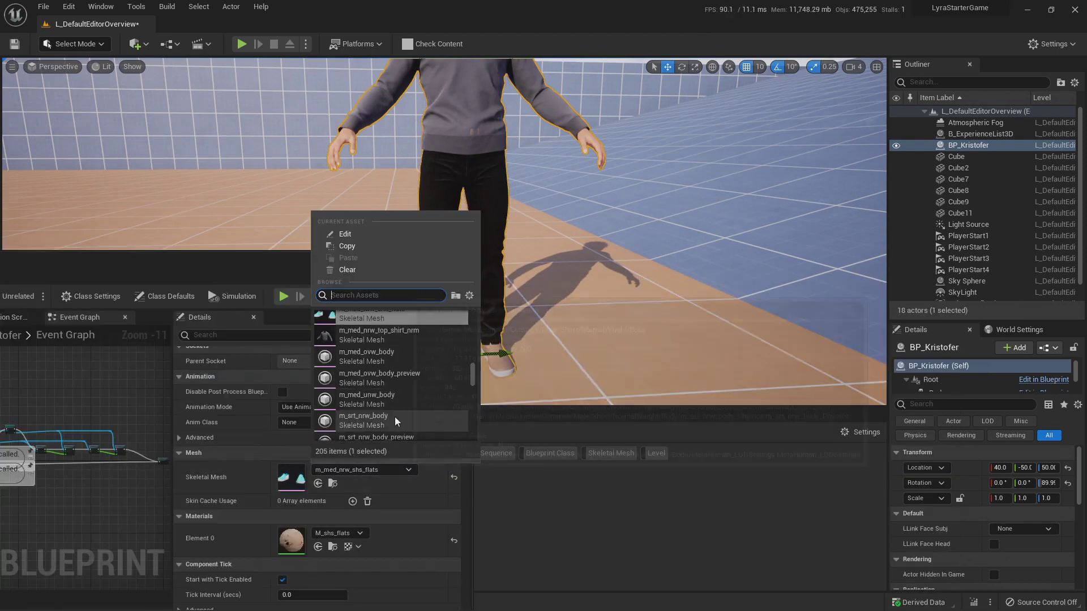
{"action": "scroll", "coordinate": [394, 415], "scroll_direction": "down", "scroll_amount": 10}
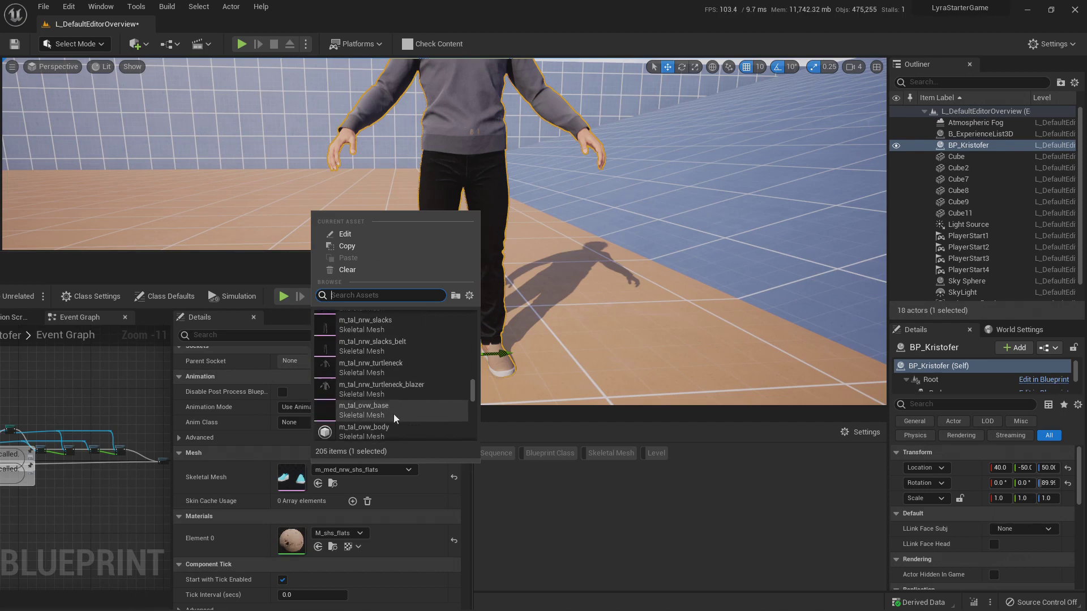
{"action": "scroll", "coordinate": [393, 415], "scroll_direction": "up", "scroll_amount": 3}
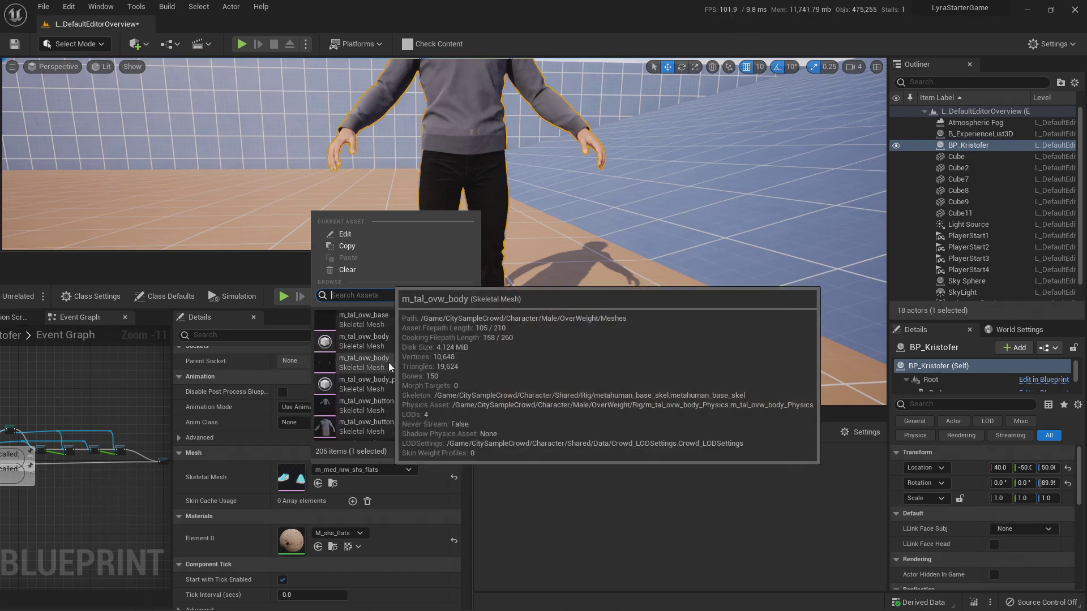
{"action": "scroll", "coordinate": [406, 371], "scroll_direction": "down", "scroll_amount": 5}
{"action": "scroll", "coordinate": [408, 376], "scroll_direction": "down", "scroll_amount": 4}
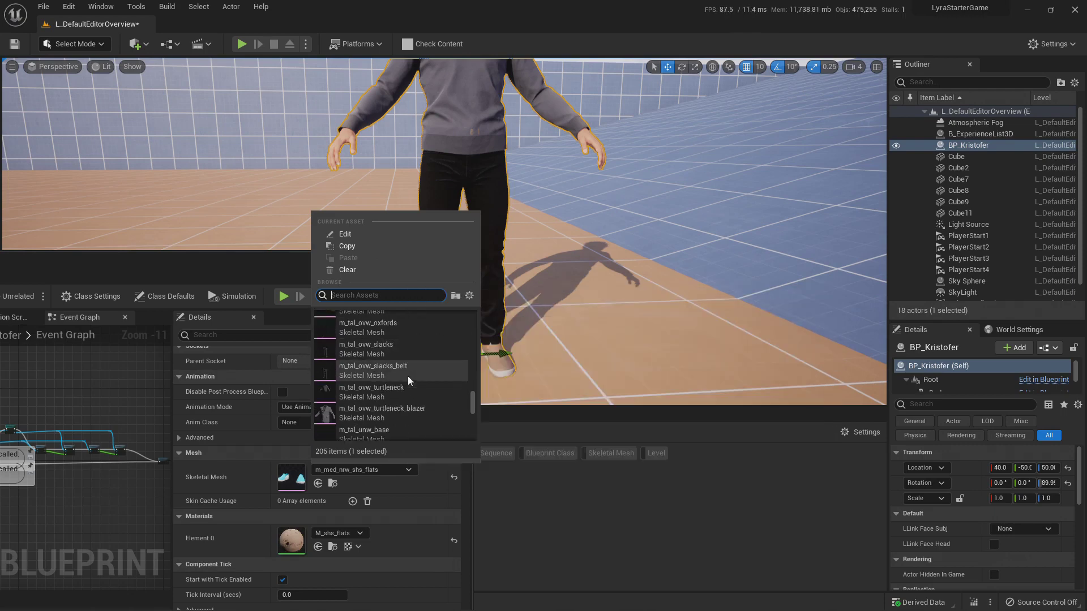
{"action": "left_click", "coordinate": [364, 380]}
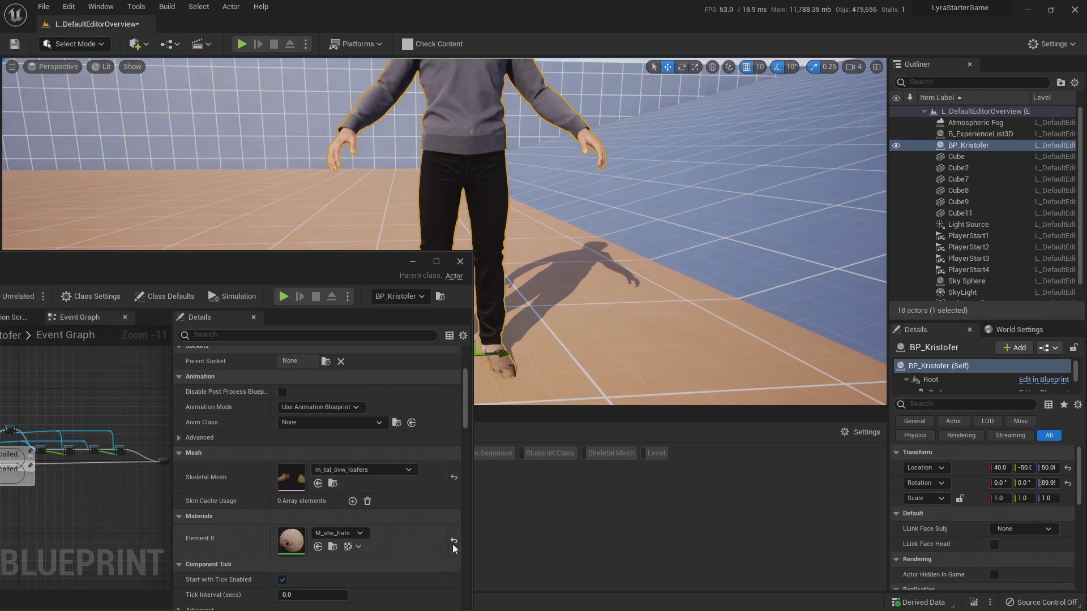
{"action": "left_click_drag", "start_coordinate": [348, 262], "coordinate": [301, 301]}
- Deselect the character, view the full outfit in the level, and compile the BP_Kristofer blueprint
{"action": "right_click_drag", "start_coordinate": [397, 226], "coordinate": [429, 245]}
{"action": "key", "text": "Escape"}
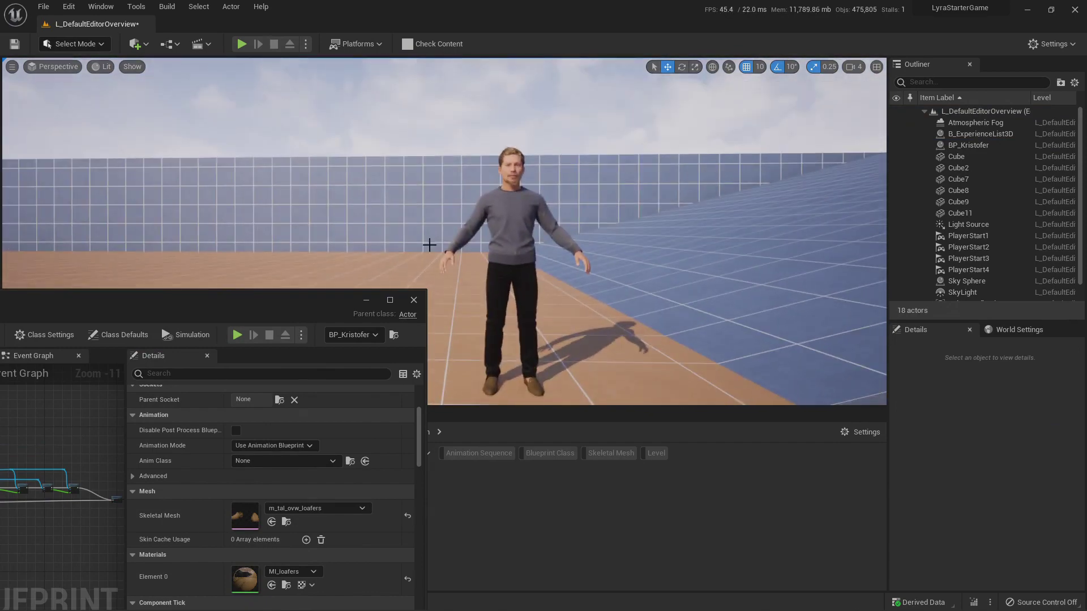
{"action": "left_click_drag", "start_coordinate": [312, 306], "coordinate": [762, 299]}
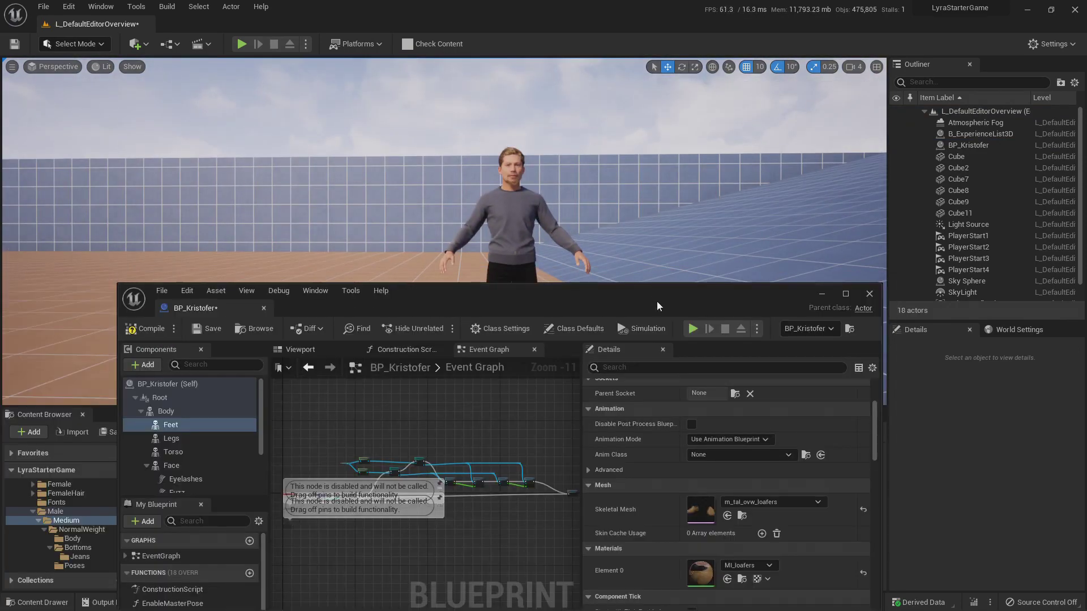
{"action": "right_click_drag", "start_coordinate": [582, 229], "coordinate": [582, 229]}
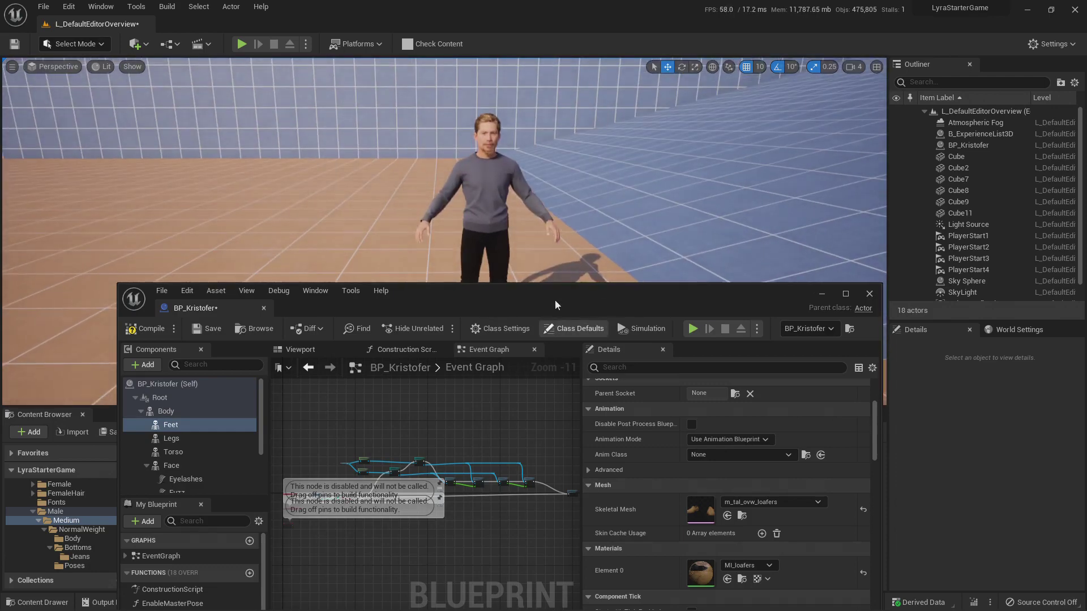
{"action": "left_click_drag", "start_coordinate": [524, 300], "coordinate": [650, 306]}
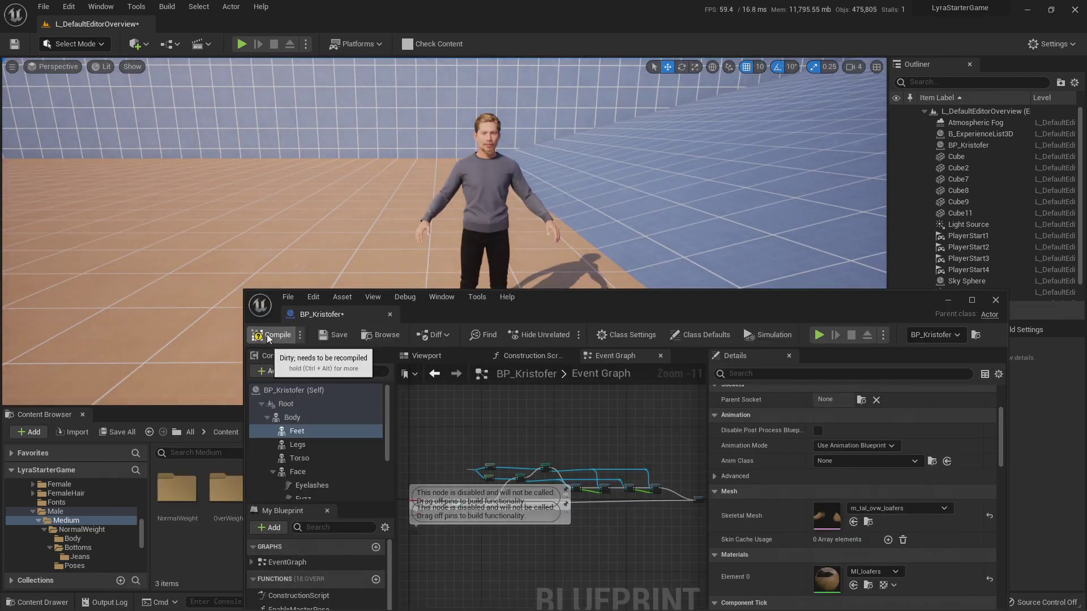
{"action": "left_click", "coordinate": [278, 335]}
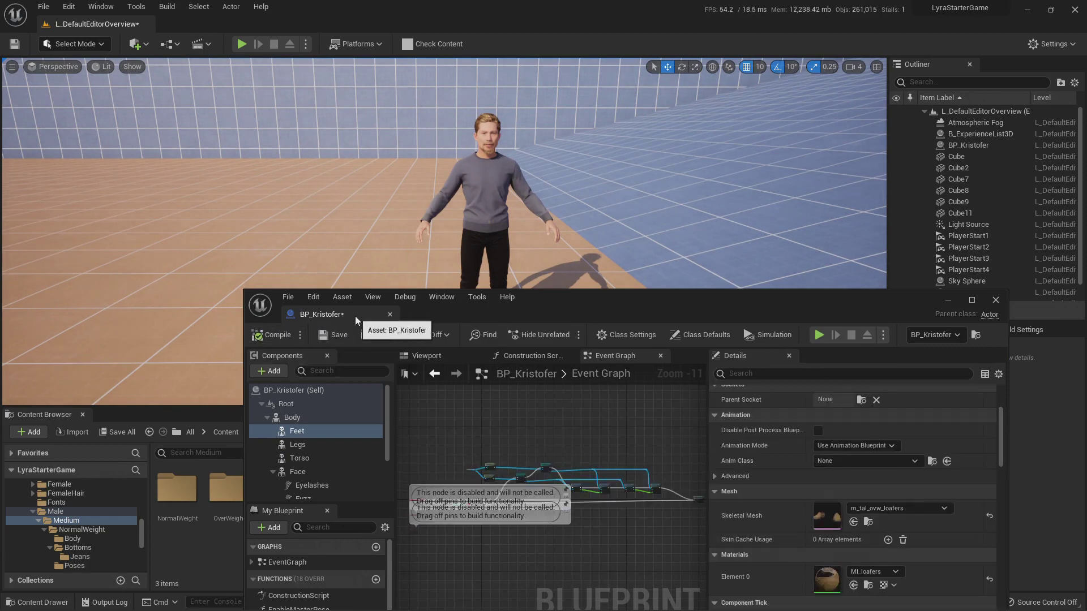
{"action": "scroll", "coordinate": [316, 420], "scroll_direction": "down", "scroll_amount": 1}
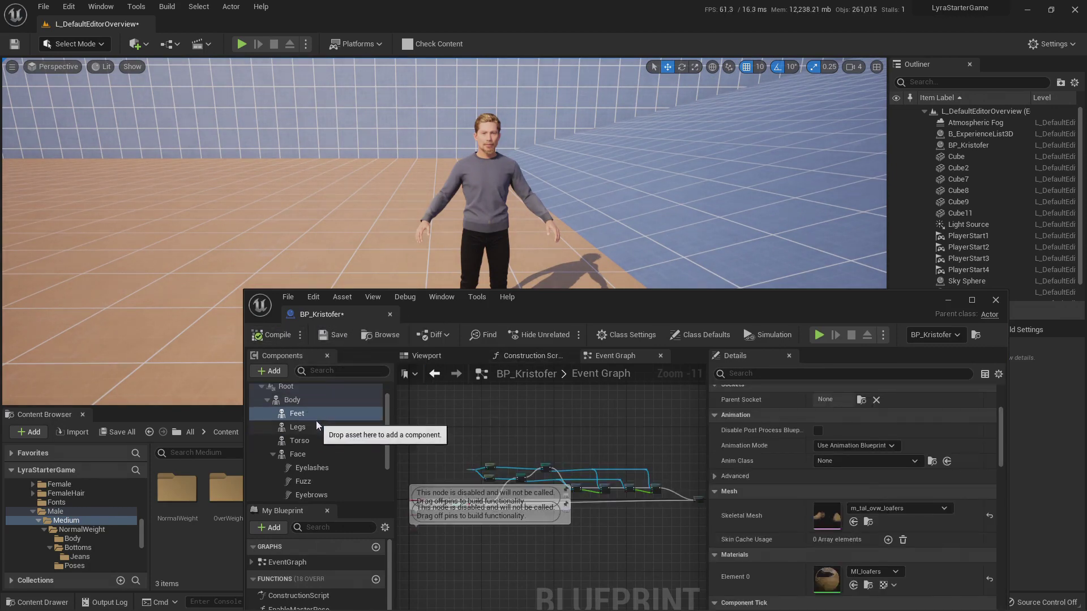
- Open NewLevelSequence from the MetaHumans/Kristofer folder in the Sequencer, keeping the blueprint window out of the way
{"action": "left_click_drag", "start_coordinate": [566, 298], "coordinate": [562, 572]}
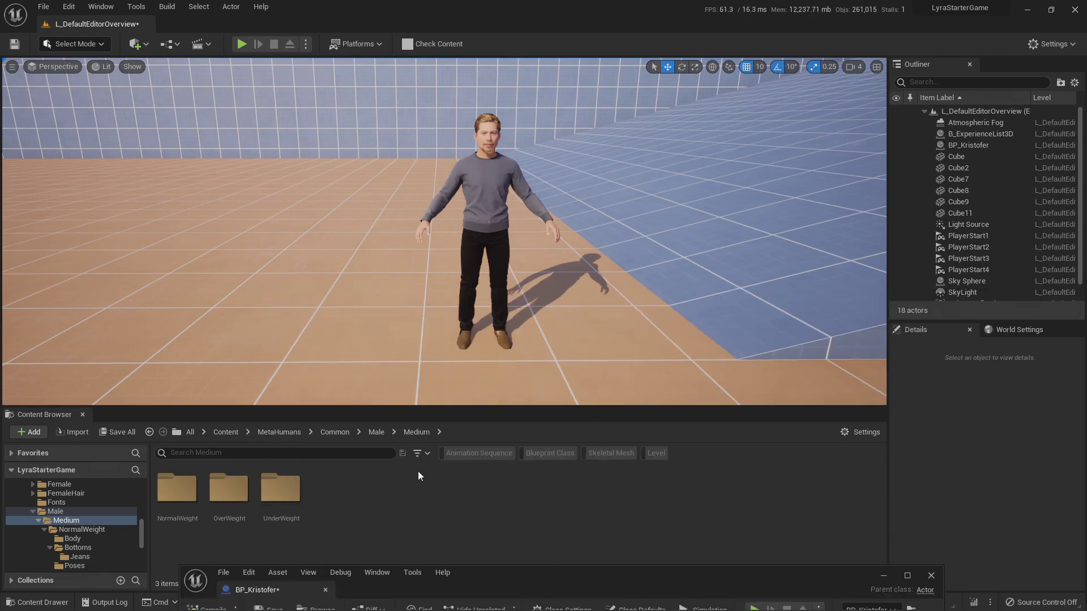
{"action": "left_click", "coordinate": [278, 432]}
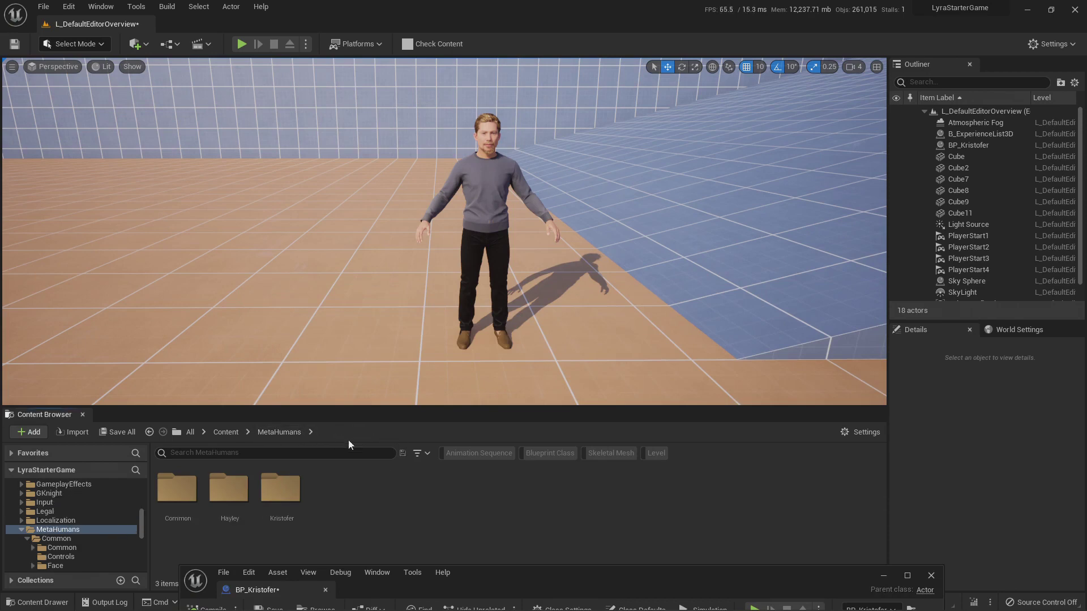
{"action": "double_click", "coordinate": [298, 487]}
{"action": "double_click", "coordinate": [539, 491]}
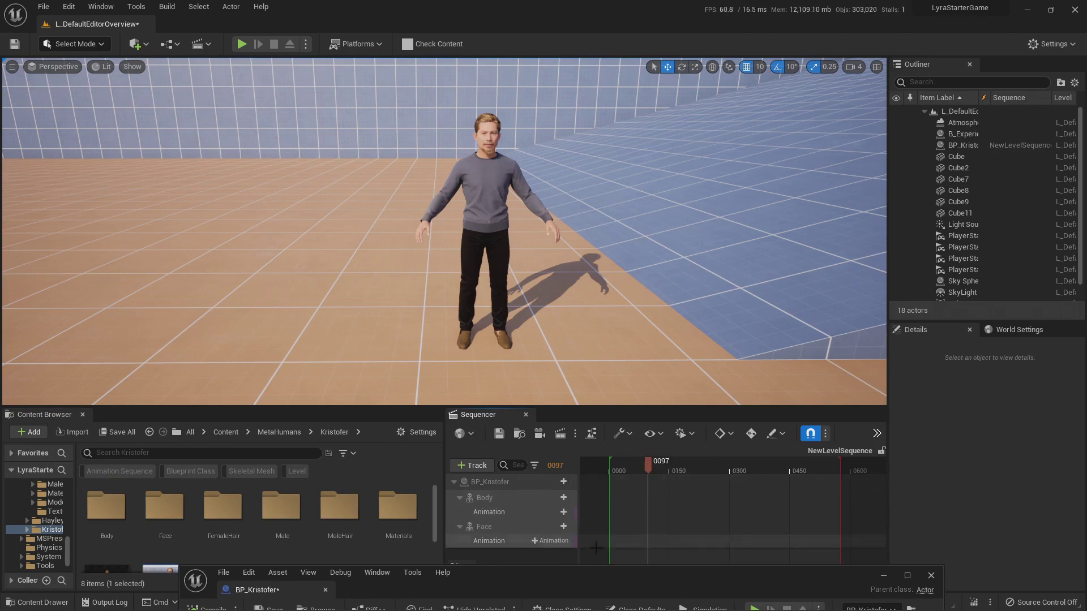
{"action": "left_click_drag", "start_coordinate": [603, 578], "coordinate": [593, 570]}
- Filter the CitySampleCrowd folder to animation sequences and search for "idle"
{"action": "left_click", "coordinate": [224, 432]}
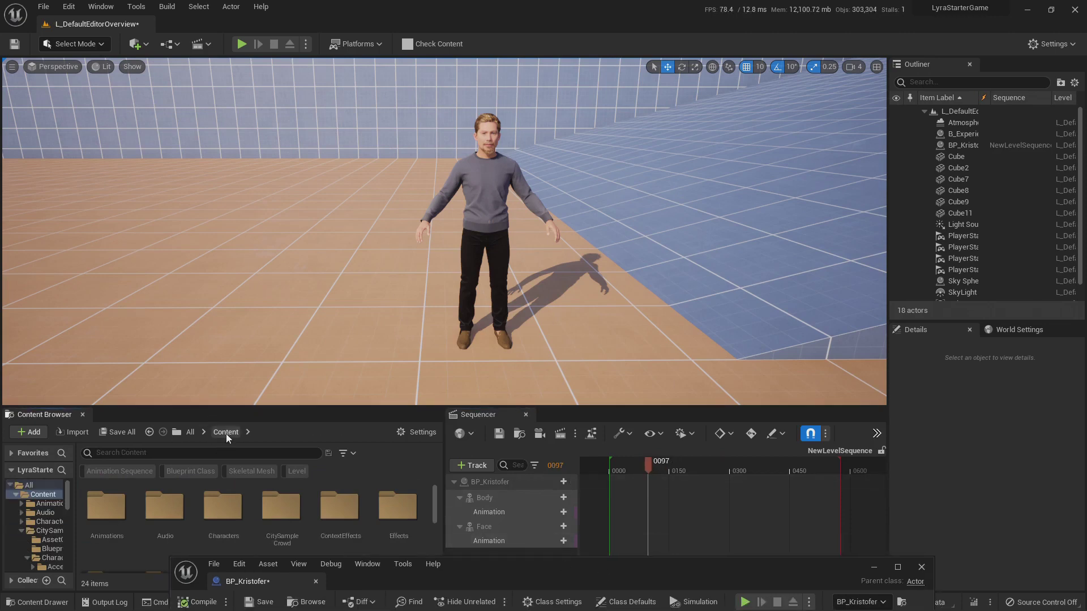
{"action": "double_click", "coordinate": [282, 509]}
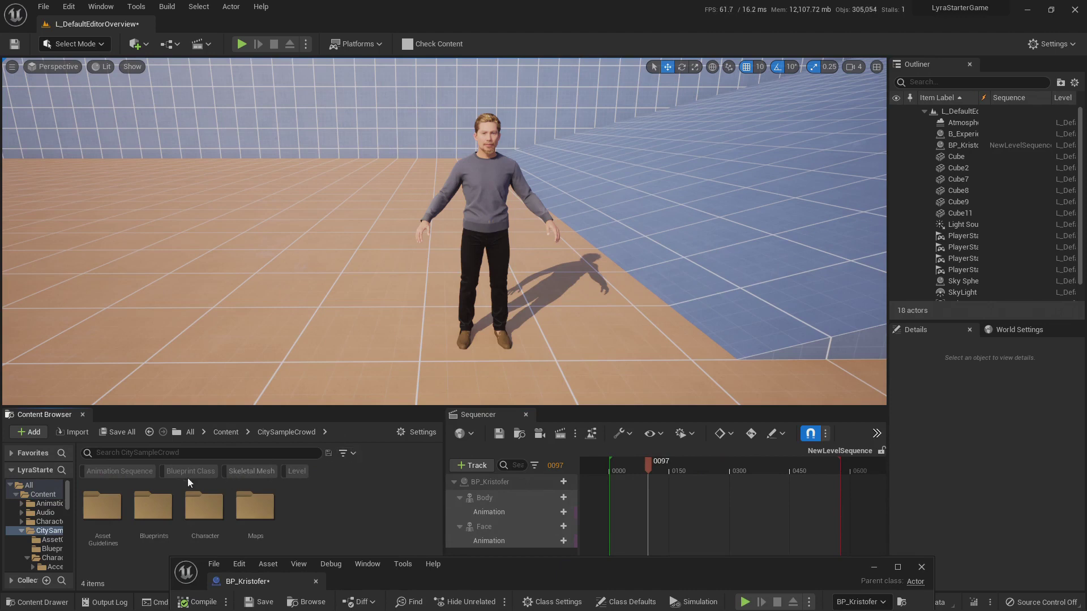
{"action": "left_click", "coordinate": [121, 472]}
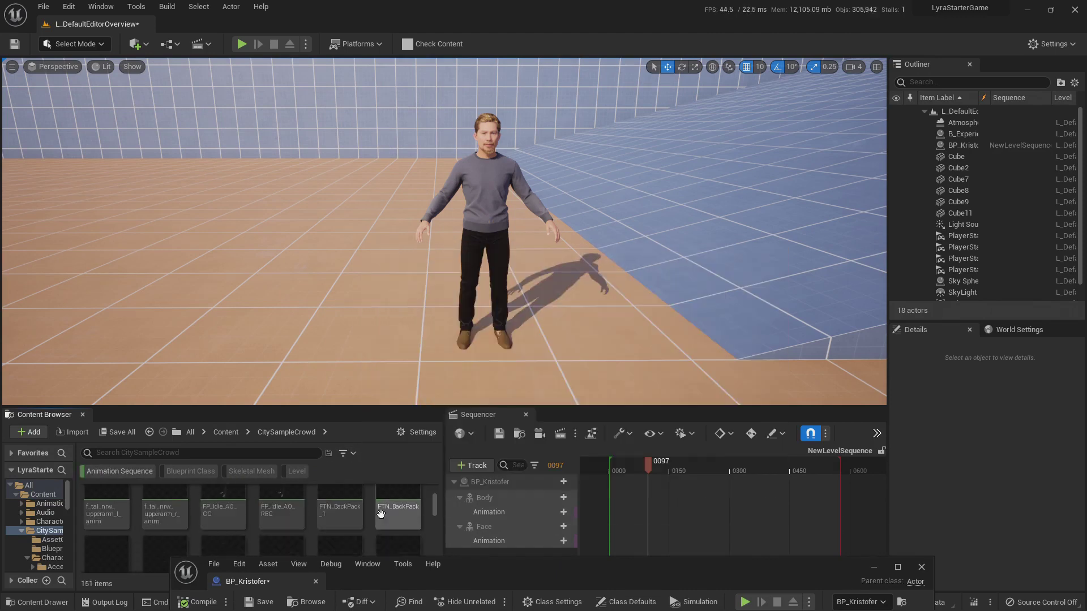
{"action": "scroll", "coordinate": [380, 514], "scroll_direction": "down", "scroll_amount": 2}
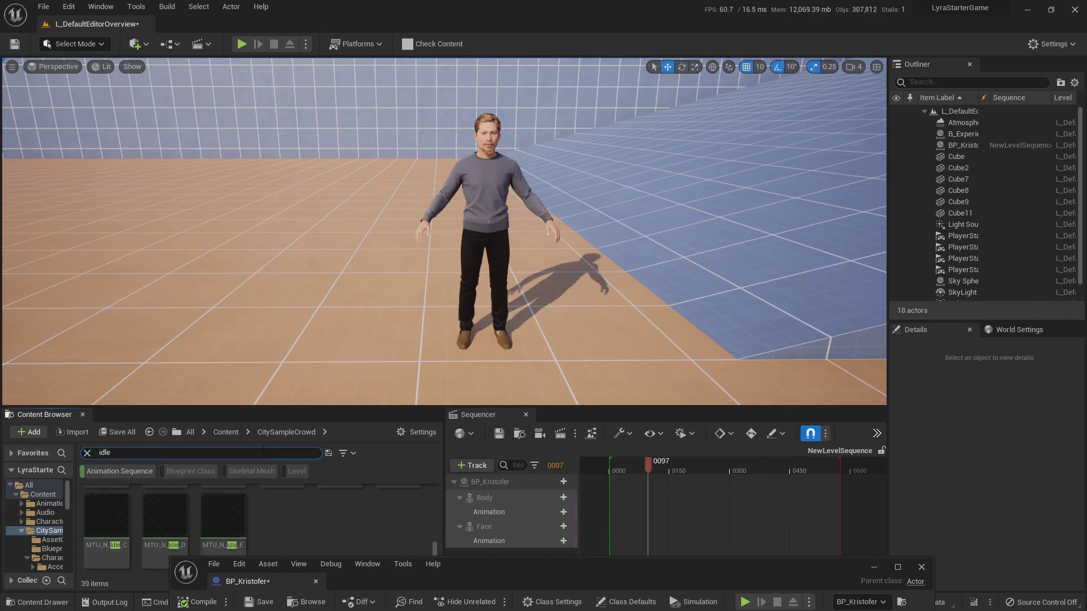
{"action": "scroll", "coordinate": [255, 520], "scroll_direction": "up", "scroll_amount": 2}
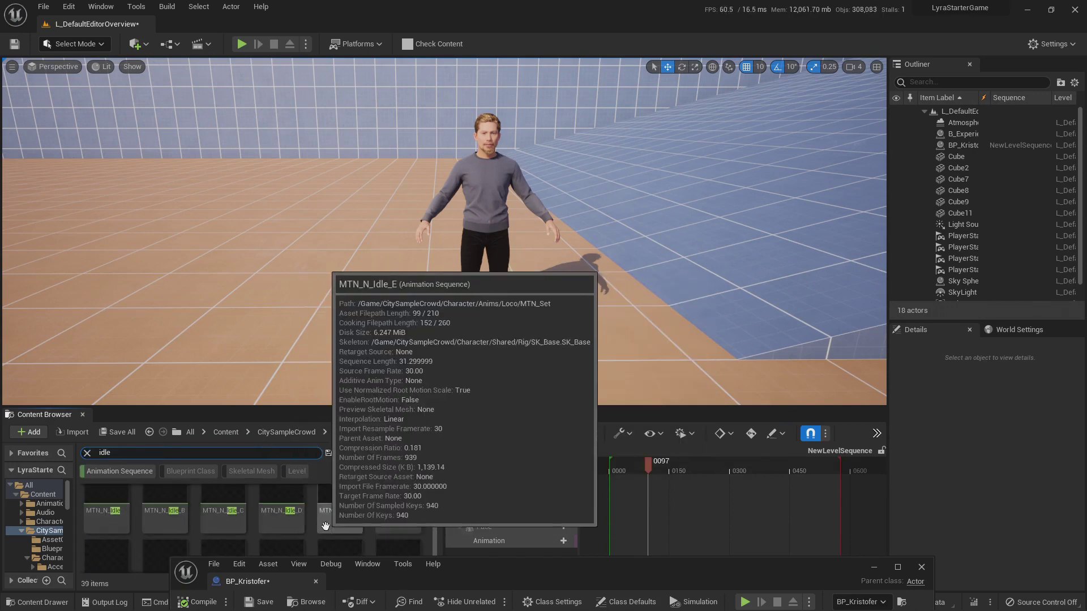
- Add the FTN_N_Idle_VarA animation to BP_Kristofer's Body at frame 0 of the level sequence and play the sequence
{"action": "left_click_drag", "start_coordinate": [481, 570], "coordinate": [442, 610]}
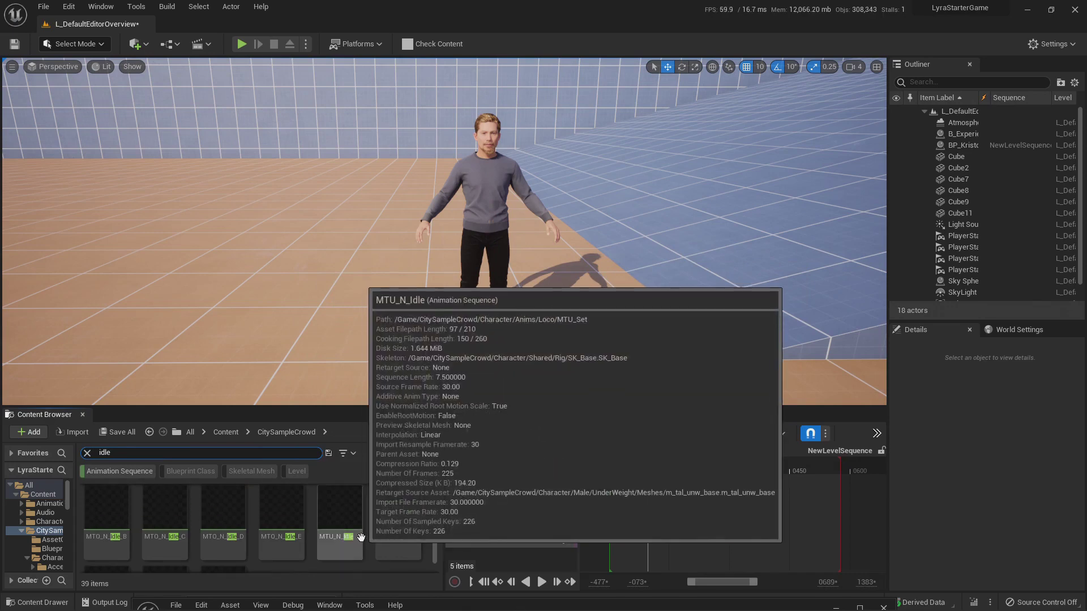
{"action": "scroll", "coordinate": [373, 530], "scroll_direction": "down", "scroll_amount": 2}
{"action": "scroll", "coordinate": [371, 531], "scroll_direction": "down", "scroll_amount": 2}
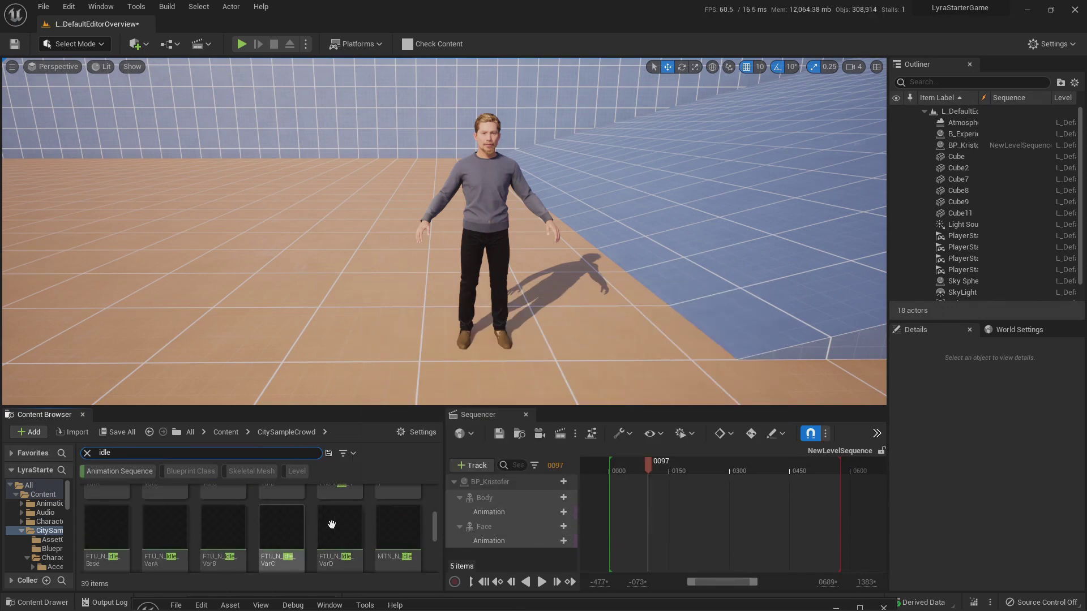
{"action": "mouse_move", "coordinate": [282, 529]}
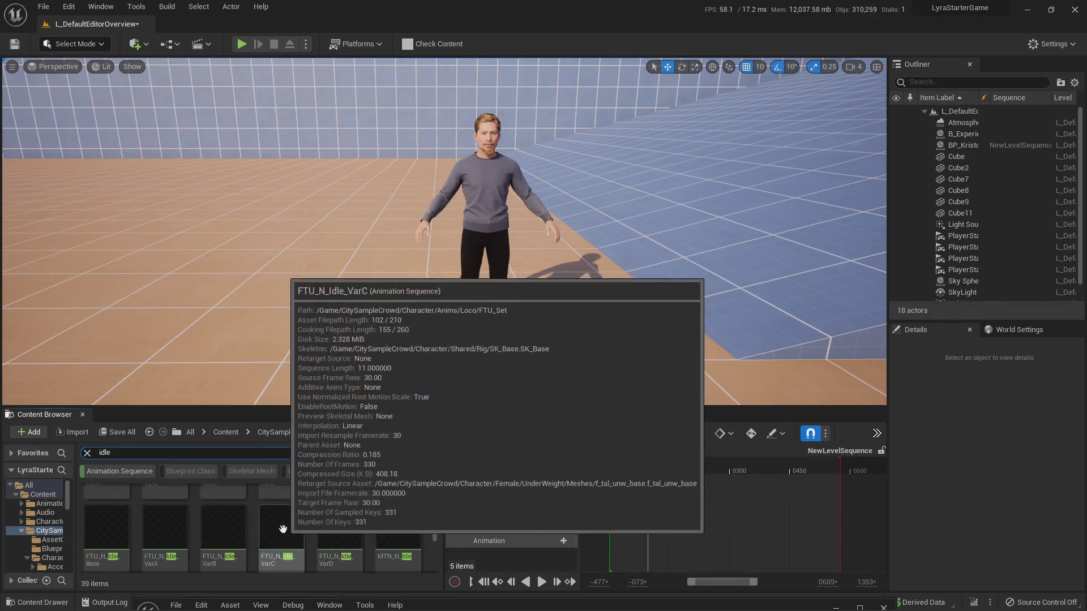
{"action": "scroll", "coordinate": [291, 529], "scroll_direction": "up", "scroll_amount": 5}
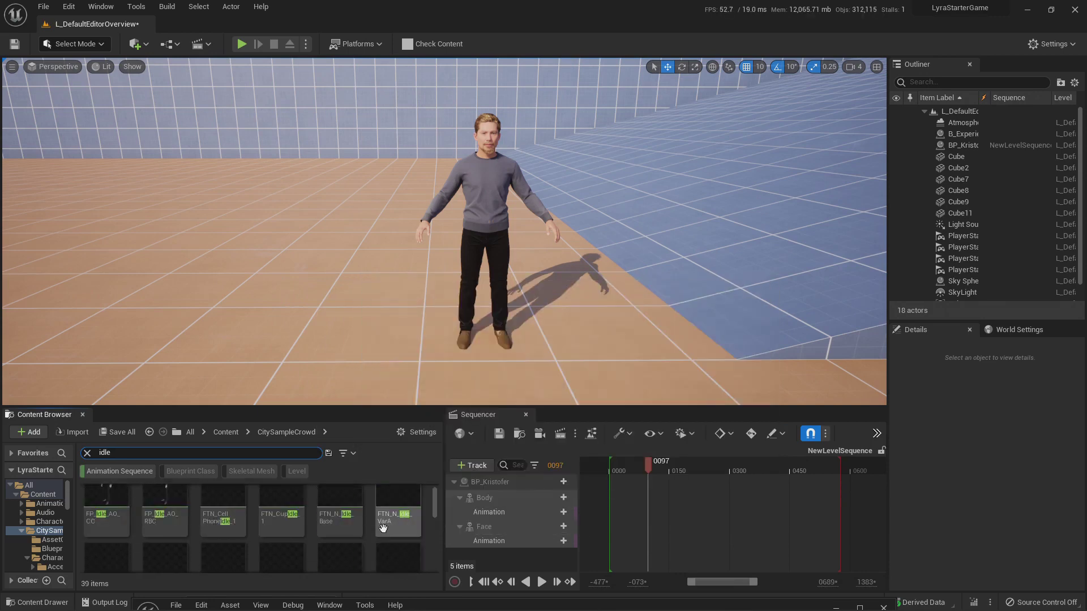
{"action": "scroll", "coordinate": [339, 530], "scroll_direction": "up", "scroll_amount": 1}
{"action": "mouse_move", "coordinate": [166, 508]}
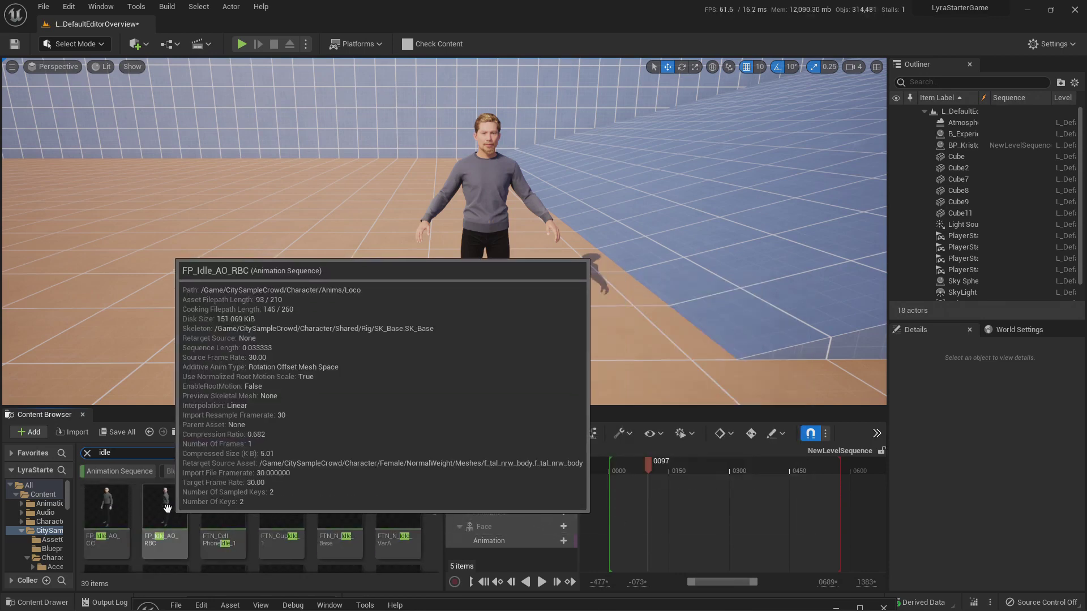
{"action": "left_click_drag", "start_coordinate": [167, 509], "coordinate": [598, 509]}
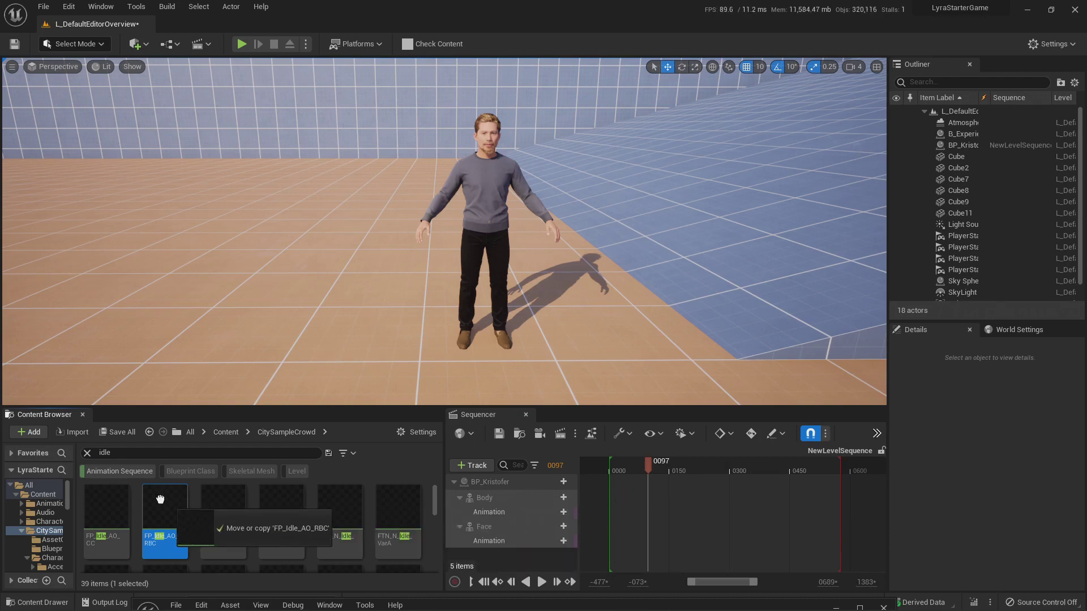
{"action": "left_click", "coordinate": [398, 511]}
{"action": "left_click_drag", "start_coordinate": [398, 511], "coordinate": [610, 504]}
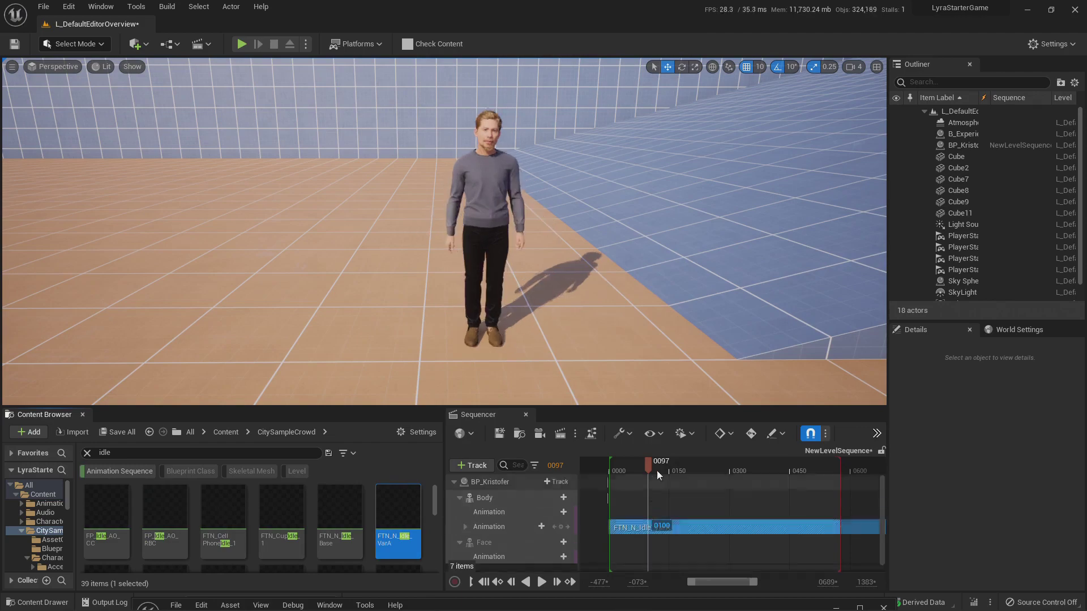
{"action": "left_click", "coordinate": [671, 471]}
{"action": "key", "text": "space"}
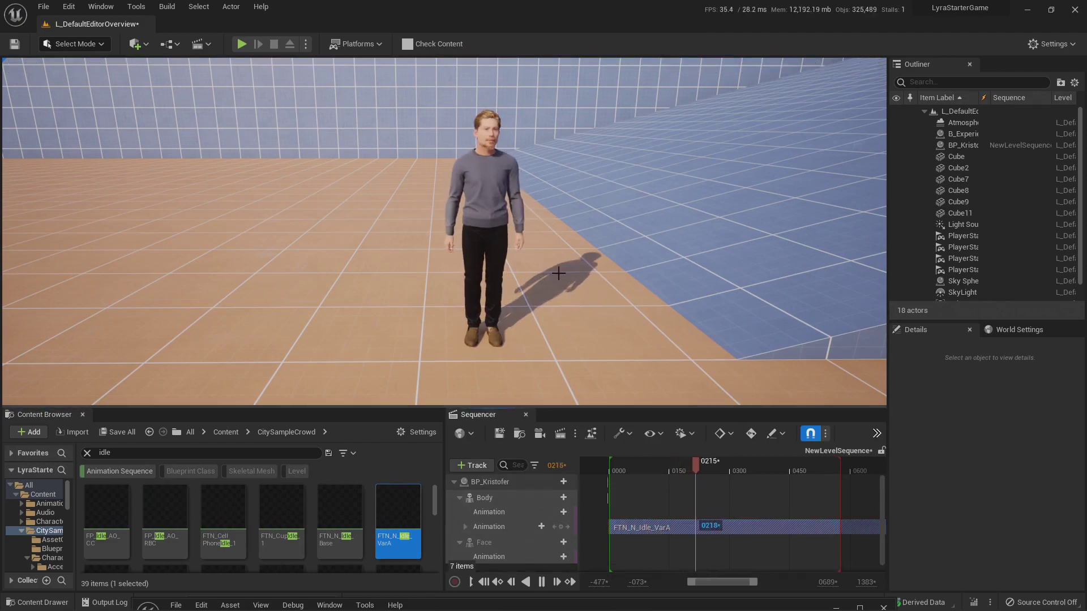
- Watch the idle animation on the character from a lower angle and scrub the sequence back to frame 224
{"action": "right_click_drag", "start_coordinate": [558, 274], "coordinate": [678, 347]}
{"action": "key", "text": "w"}
{"action": "key", "text": "s"}
{"action": "key", "text": "d"}
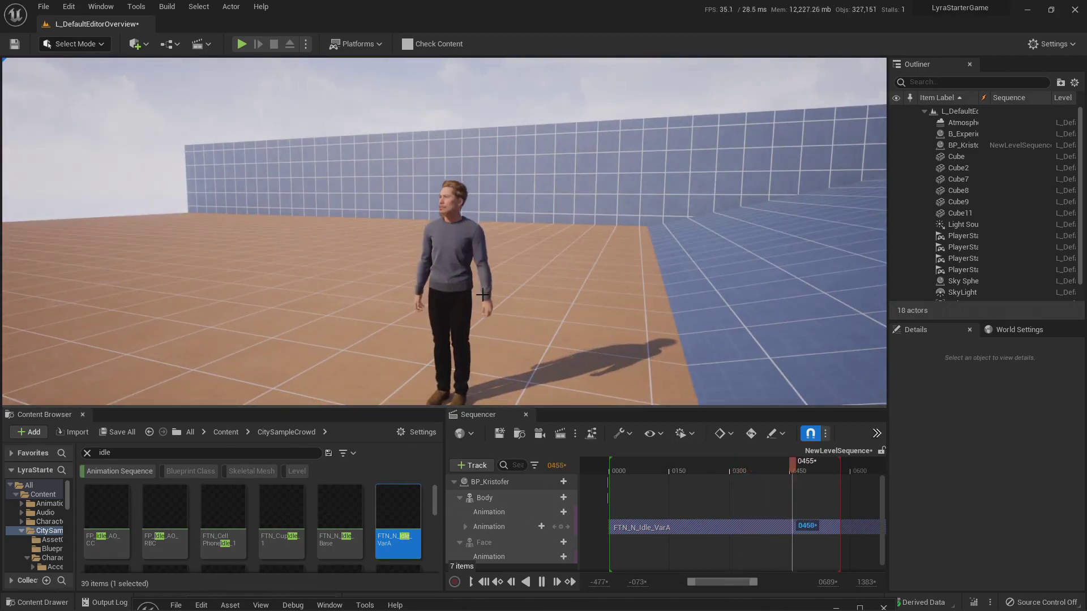
{"action": "left_click_drag", "start_coordinate": [728, 468], "coordinate": [700, 468]}
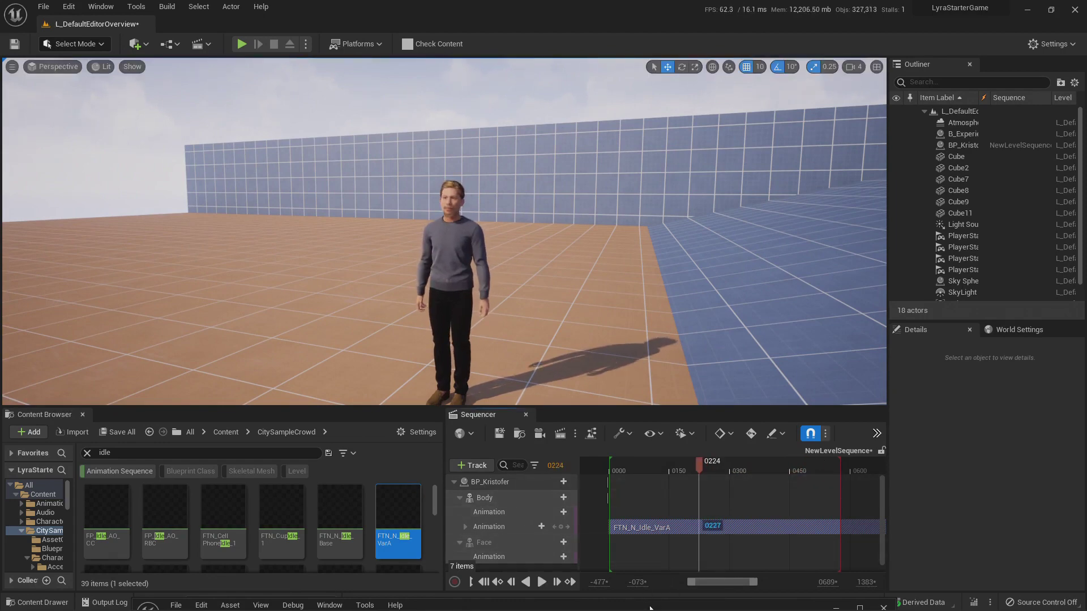
- Clear the "idle" search and the Animation Sequence filter, and open the CitySampleCrowd content folder
{"action": "left_click_drag", "start_coordinate": [650, 608], "coordinate": [702, 548]}
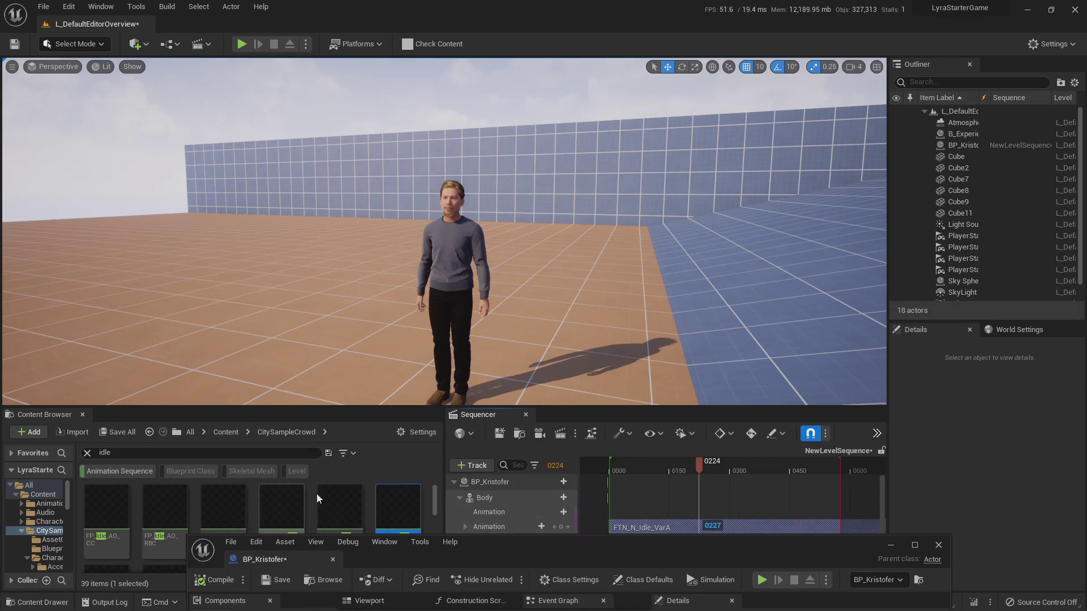
{"action": "left_click", "coordinate": [225, 432]}
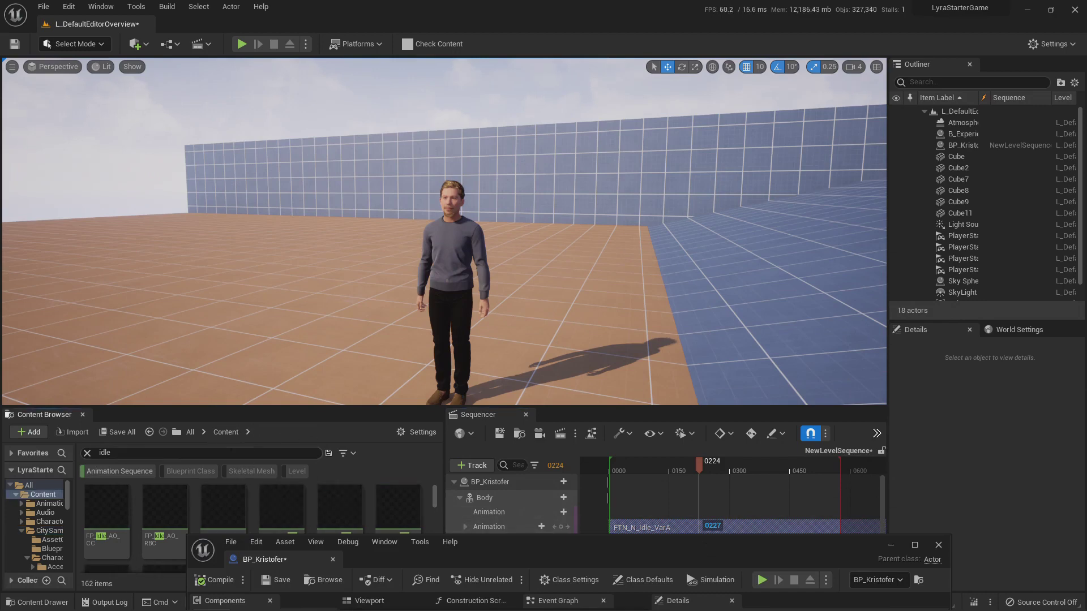
{"action": "left_click", "coordinate": [87, 453]}
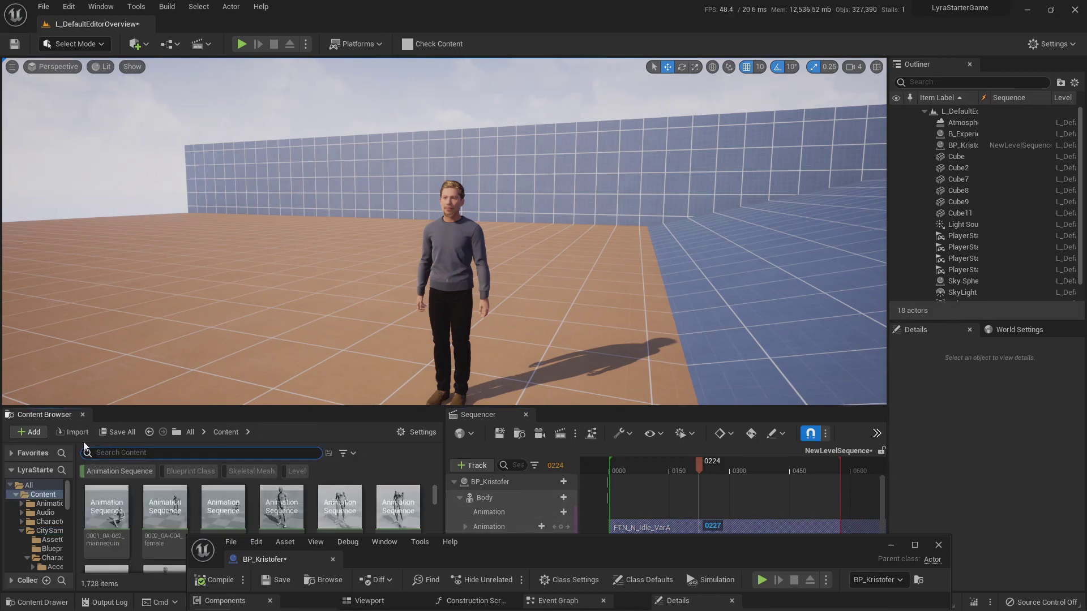
{"action": "left_click", "coordinate": [145, 471]}
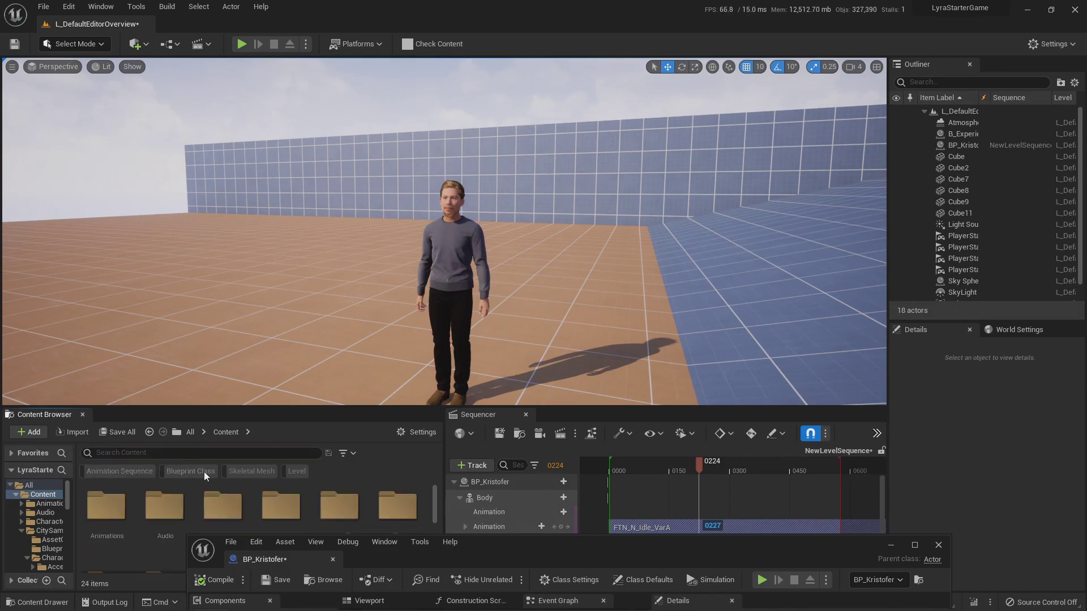
{"action": "double_click", "coordinate": [284, 503]}
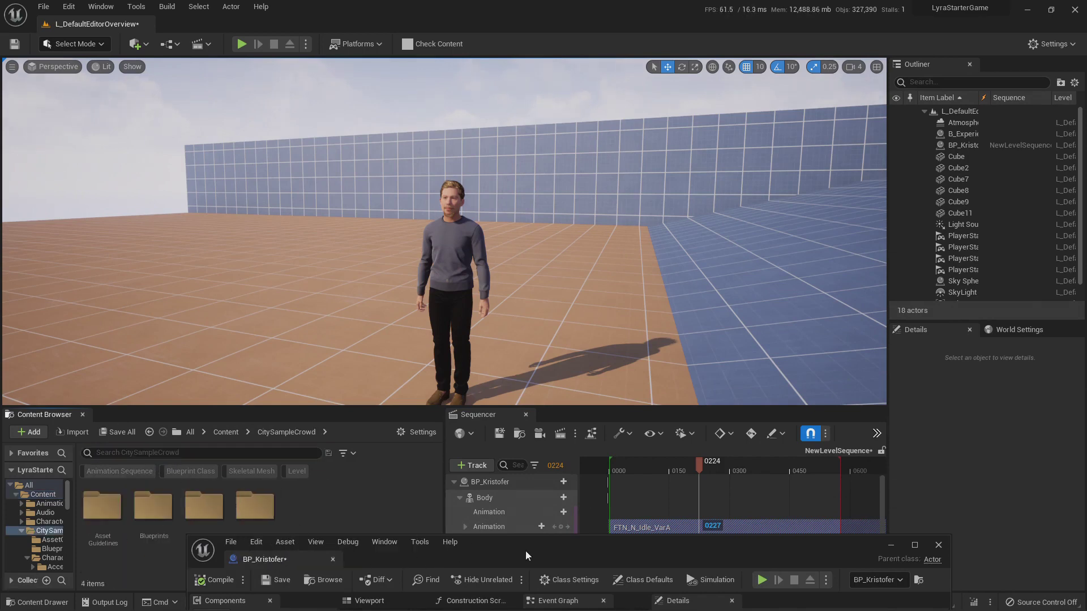
- Open the Body component's m_med_nrw_body mesh from the BP_Kristofer blueprint, and from it the metahuman_base_skel skeleton
{"action": "left_click_drag", "start_coordinate": [525, 551], "coordinate": [479, 407]}
{"action": "right_click_drag", "start_coordinate": [407, 236], "coordinate": [513, 351]}
{"action": "left_click_drag", "start_coordinate": [568, 398], "coordinate": [610, 202]}
{"action": "left_click_drag", "start_coordinate": [680, 227], "coordinate": [566, 284]}
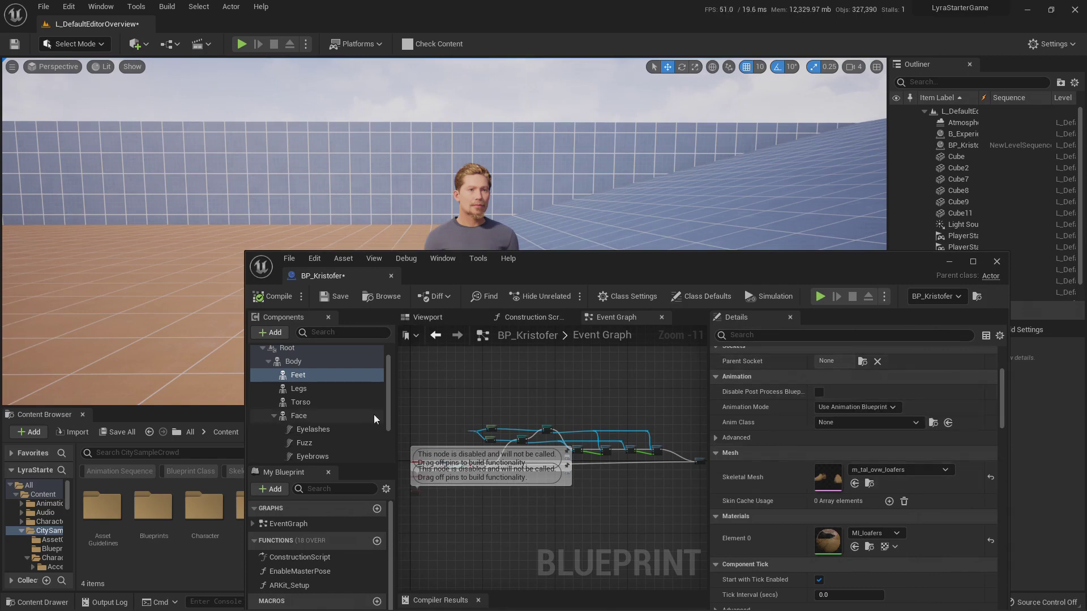
{"action": "left_click", "coordinate": [294, 362]}
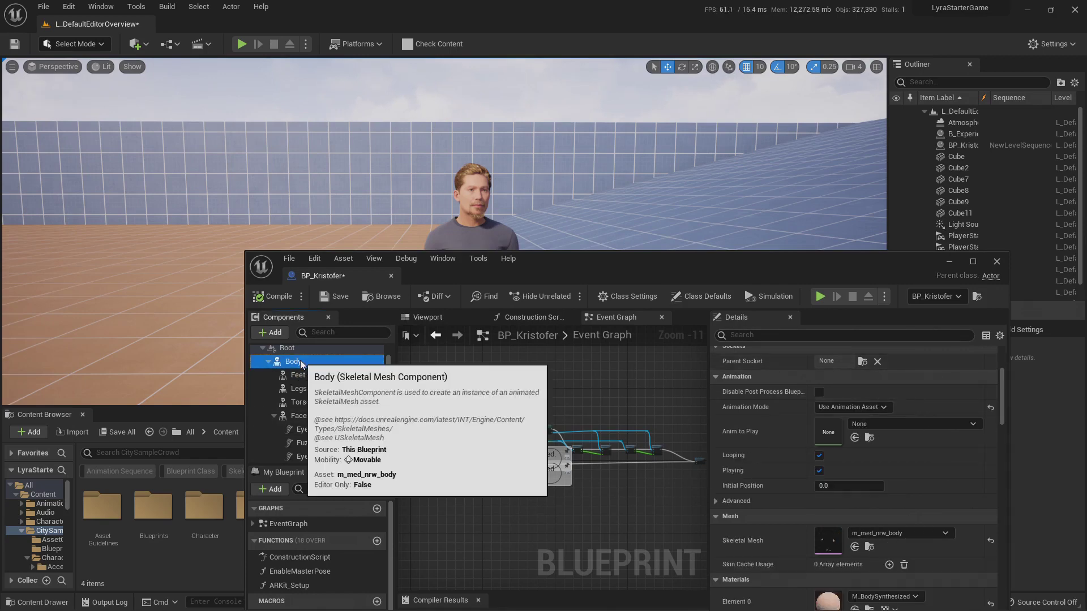
{"action": "double_click", "coordinate": [828, 542]}
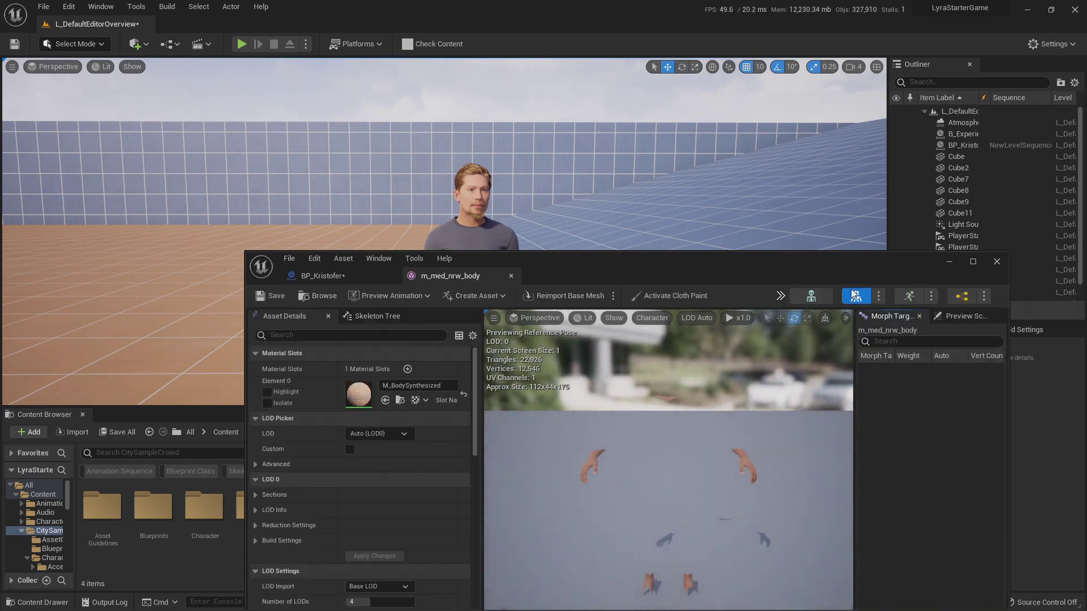
{"action": "left_click", "coordinate": [813, 297]}
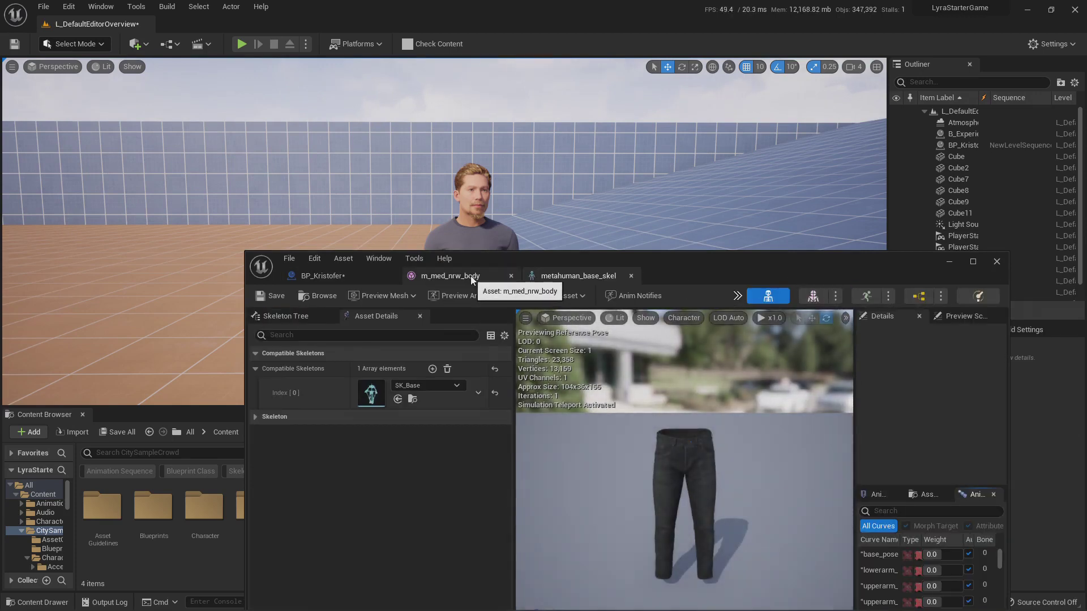
- Close the m_med_nrw_body and BP_Kristofer editors and place the metahuman_base_skel window clear of the content folders
{"action": "left_click", "coordinate": [511, 275]}
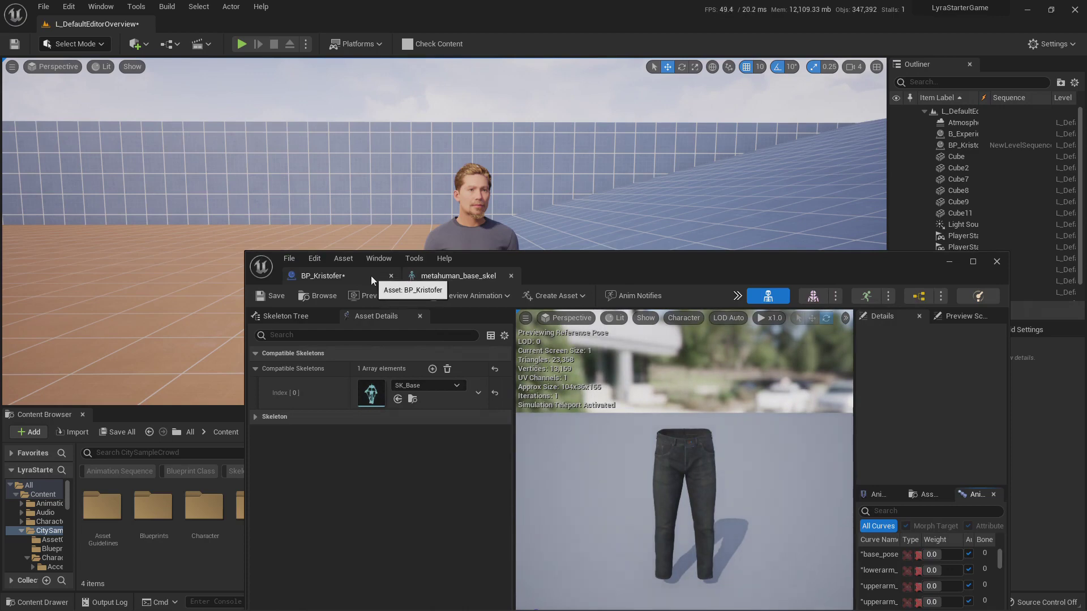
{"action": "left_click", "coordinate": [372, 276]}
{"action": "left_click", "coordinate": [391, 276]}
{"action": "left_click_drag", "start_coordinate": [565, 273], "coordinate": [627, 353]}
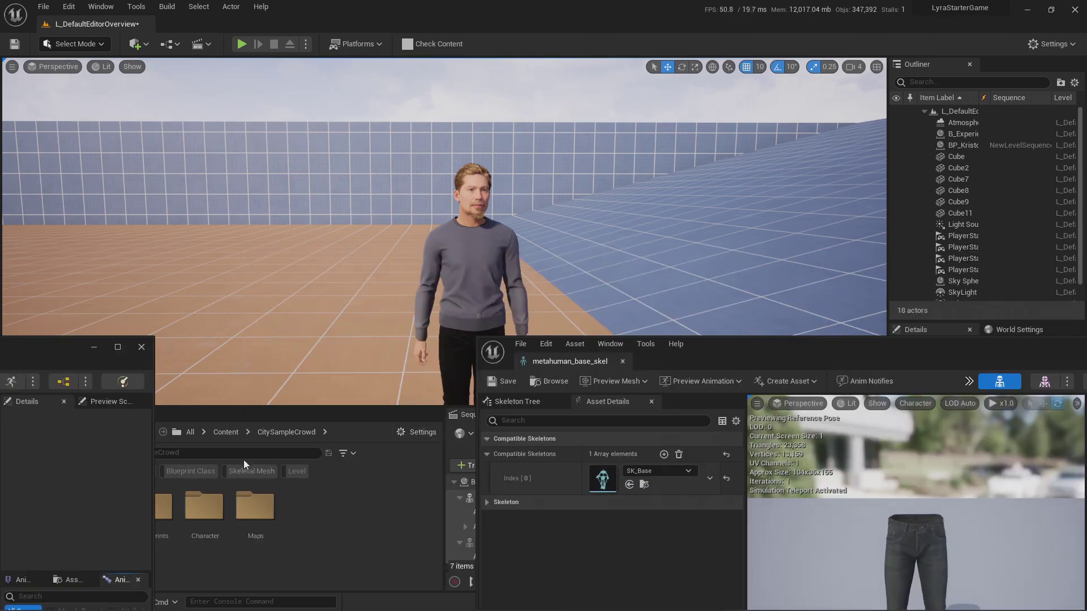
- Filter CitySampleCrowd to skeletal meshes, search for "sk" and look through the listed crowd meshes for the base skeleton
{"action": "left_click", "coordinate": [254, 473]}
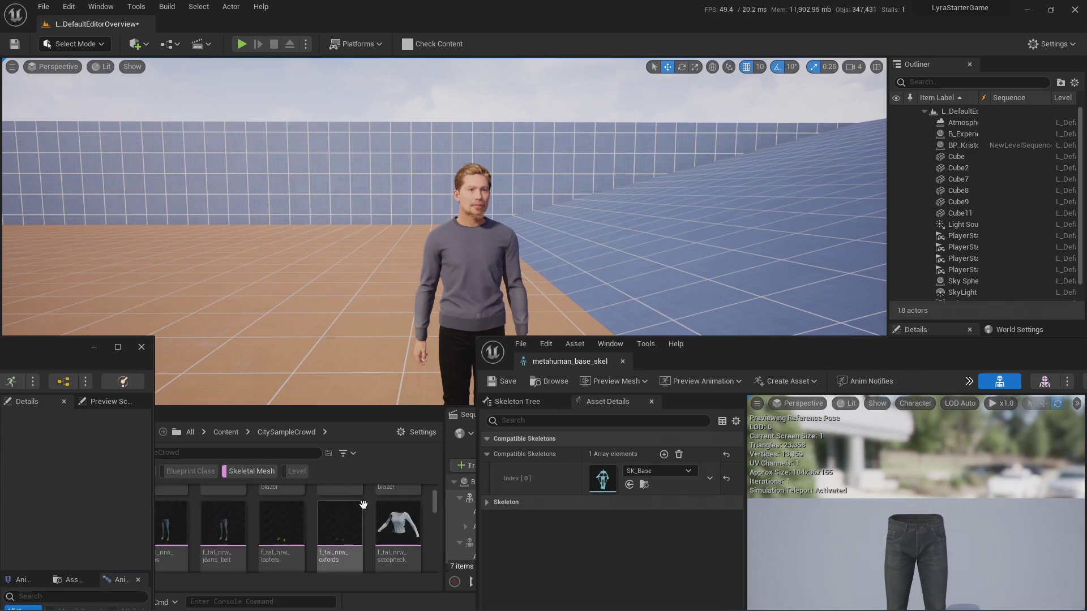
{"action": "scroll", "coordinate": [374, 507], "scroll_direction": "down", "scroll_amount": 3}
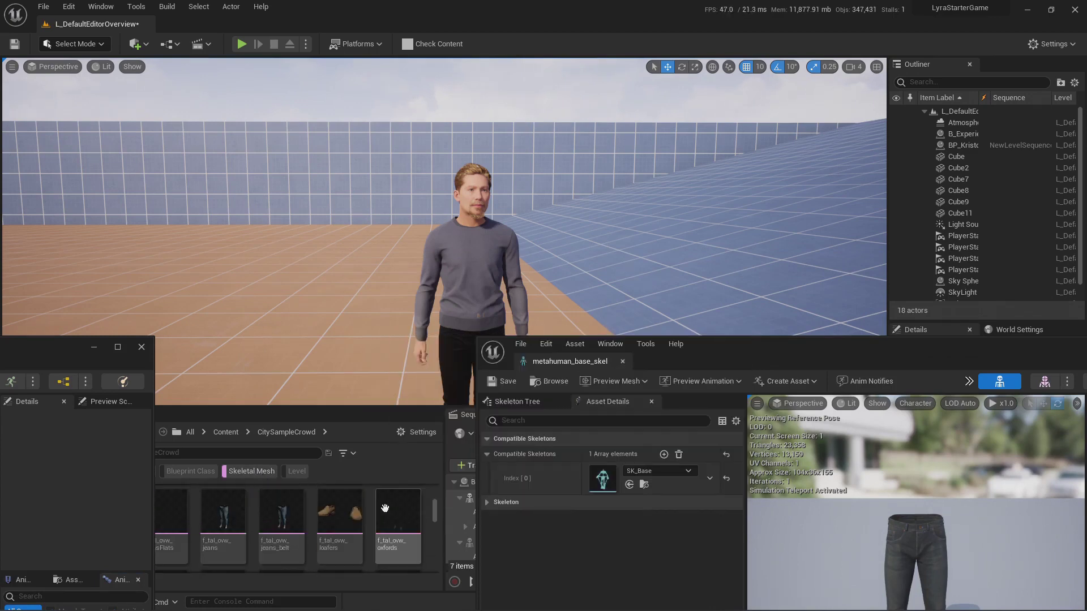
{"action": "scroll", "coordinate": [385, 509], "scroll_direction": "down", "scroll_amount": 3}
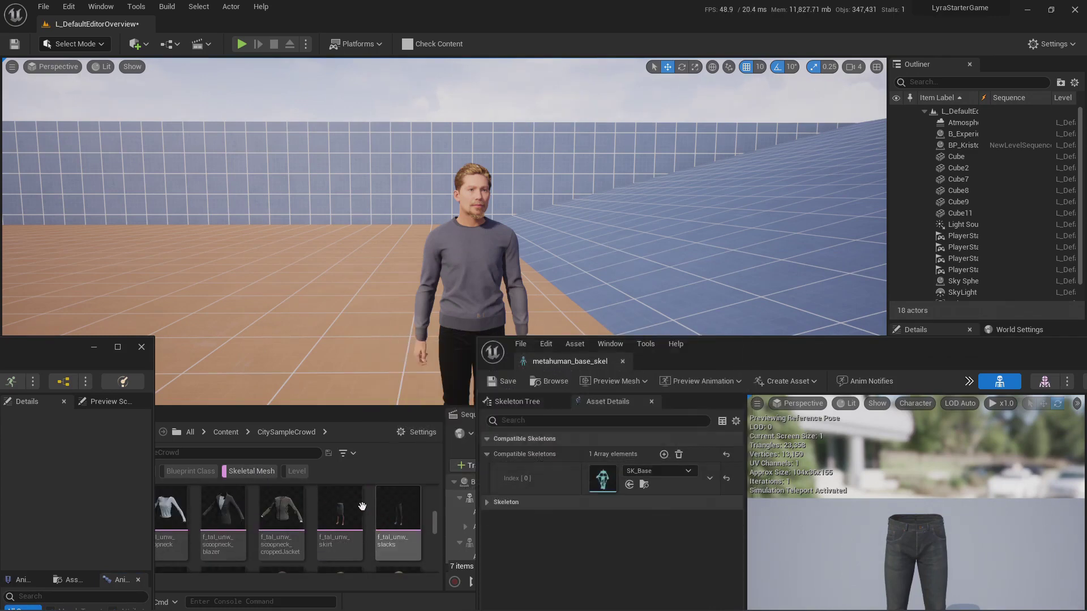
{"action": "type", "text": "sk"}
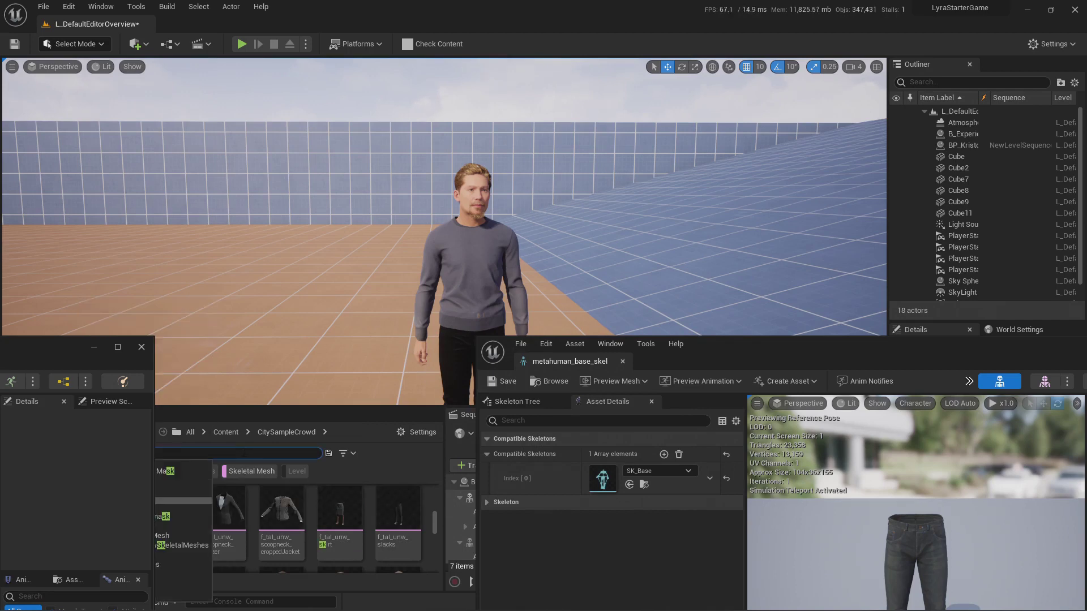
{"action": "scroll", "coordinate": [387, 525], "scroll_direction": "down", "scroll_amount": 3}
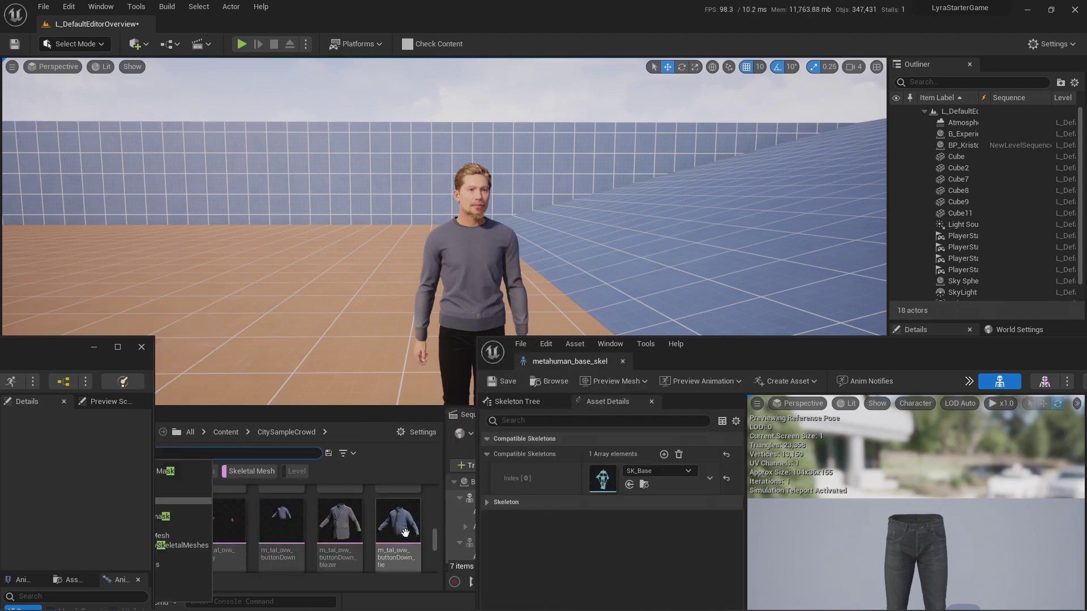
{"action": "left_click_drag", "start_coordinate": [435, 545], "coordinate": [436, 565]}
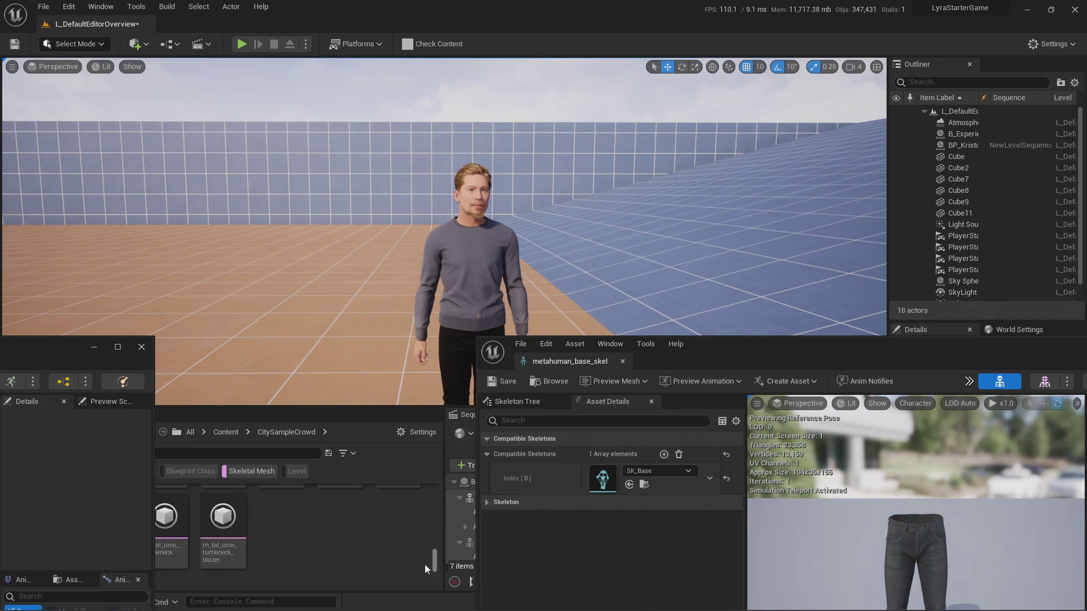
{"action": "scroll", "coordinate": [390, 554], "scroll_direction": "up", "scroll_amount": 1}
{"action": "scroll", "coordinate": [390, 553], "scroll_direction": "up", "scroll_amount": 2}
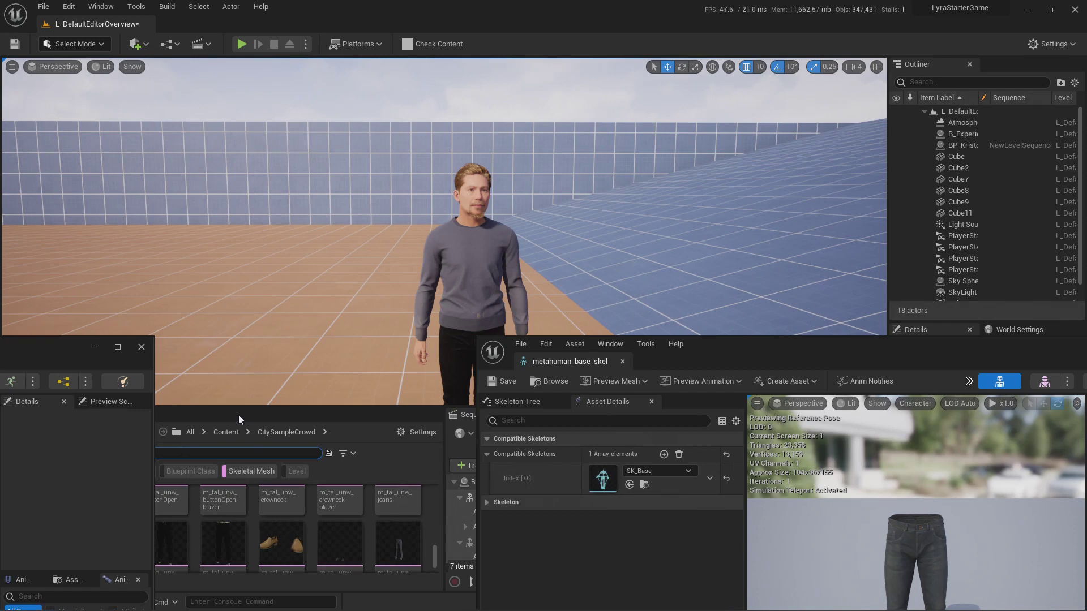
- Locate the compatible skeleton SK_Base in the crowd Rig folder, open it and show its skeleton tree
{"action": "left_click", "coordinate": [644, 485]}
{"action": "scroll", "coordinate": [362, 538], "scroll_direction": "down", "scroll_amount": 2}
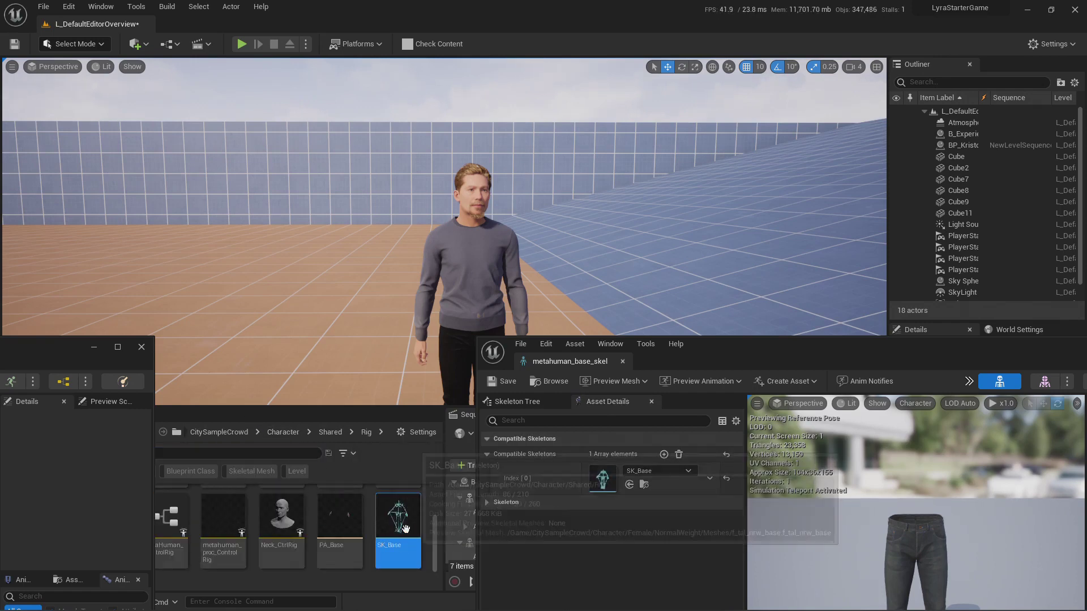
{"action": "double_click", "coordinate": [398, 526]}
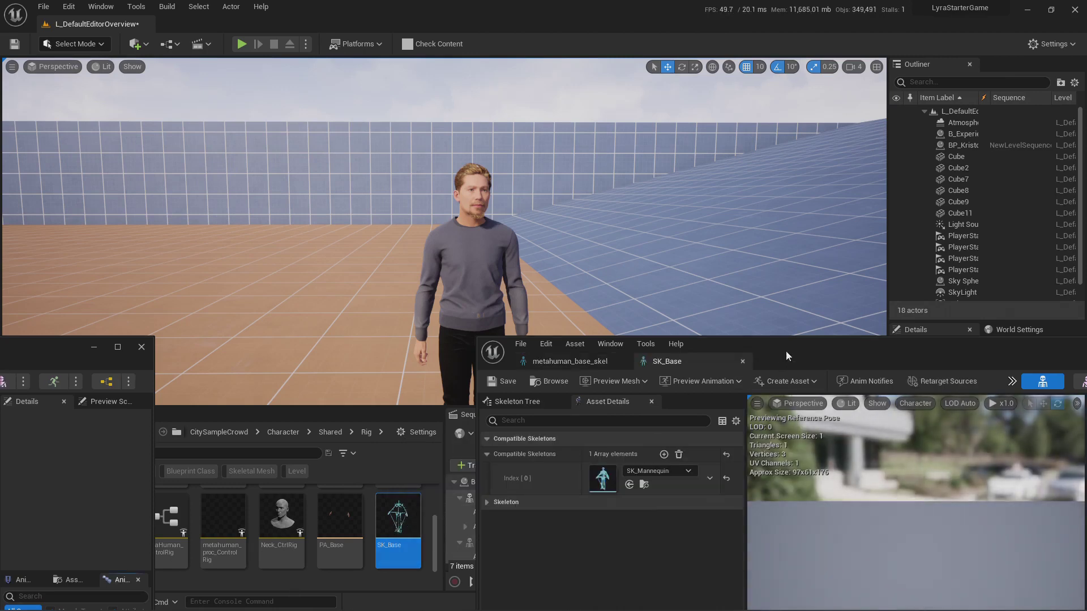
{"action": "left_click_drag", "start_coordinate": [786, 351], "coordinate": [477, 201]}
{"action": "left_click", "coordinate": [228, 257]}
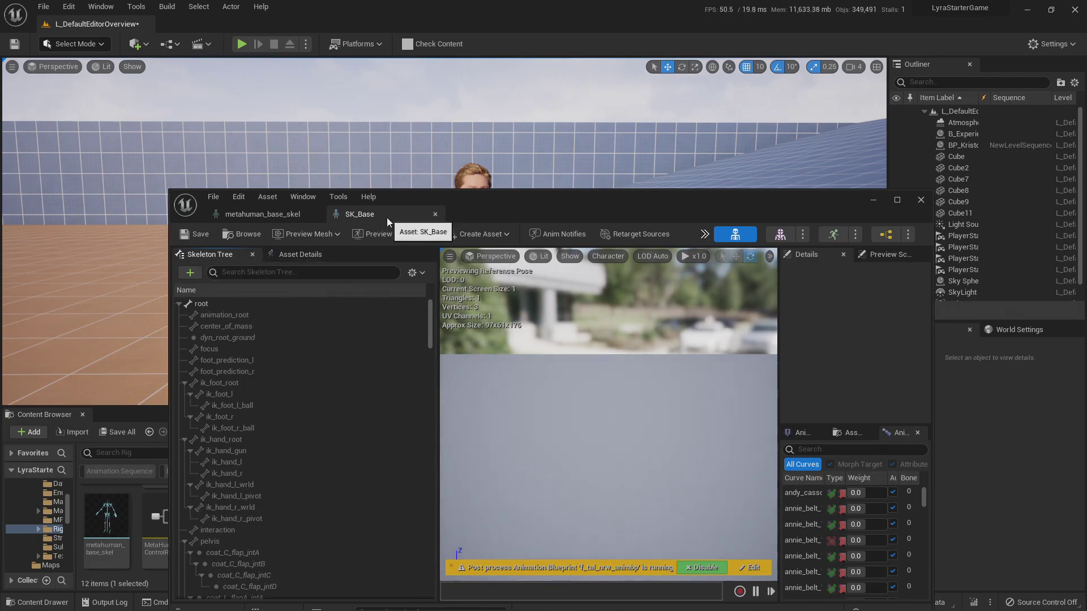
- Examine the SK_Base bone hierarchy for extra clothing bones and sockets, including the Accessory_Backpack socket near the spine bones
{"action": "scroll", "coordinate": [331, 377], "scroll_direction": "down", "scroll_amount": 12}
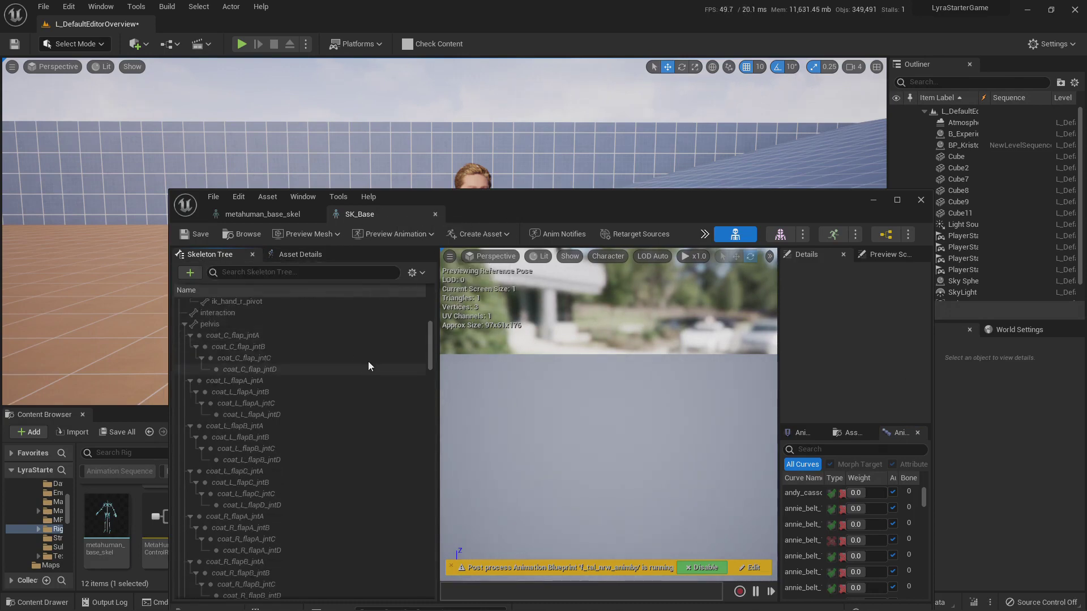
{"action": "scroll", "coordinate": [429, 356], "scroll_direction": "down", "scroll_amount": 10}
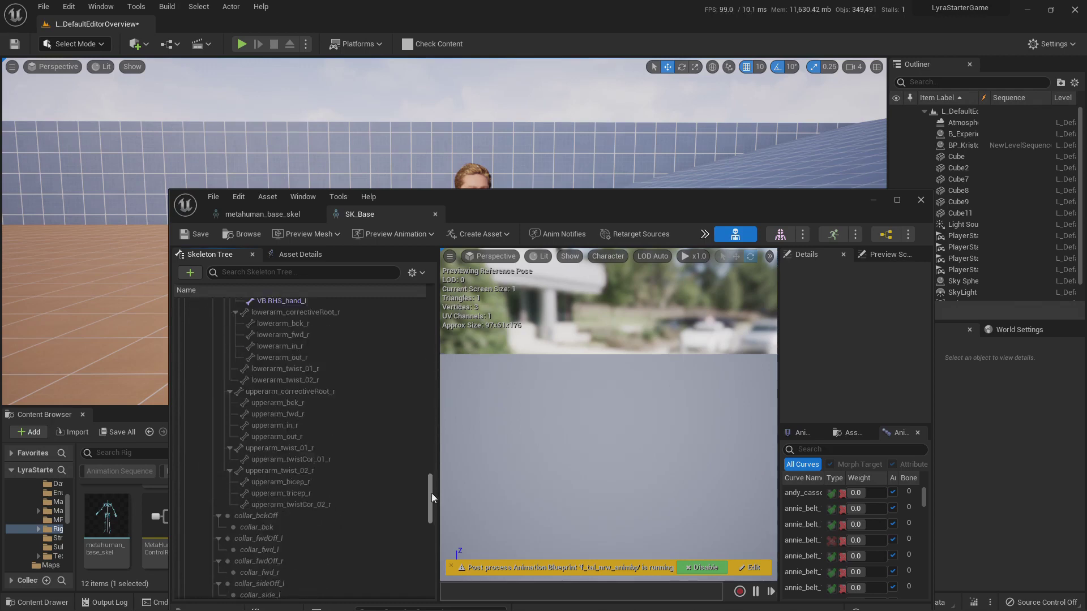
{"action": "left_click_drag", "start_coordinate": [430, 383], "coordinate": [454, 521]}
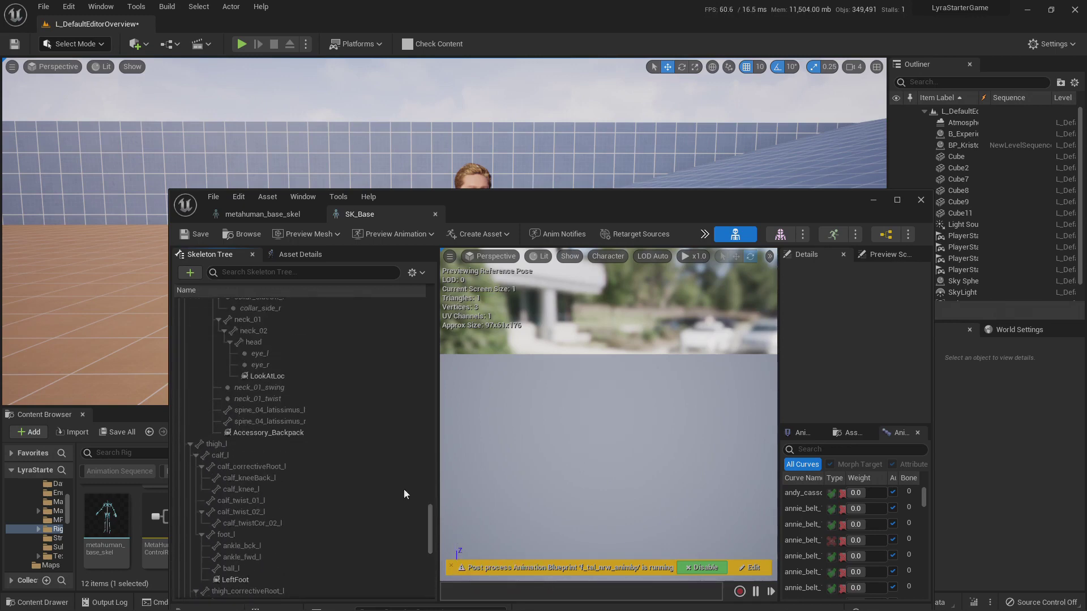
{"action": "left_click", "coordinate": [279, 434]}
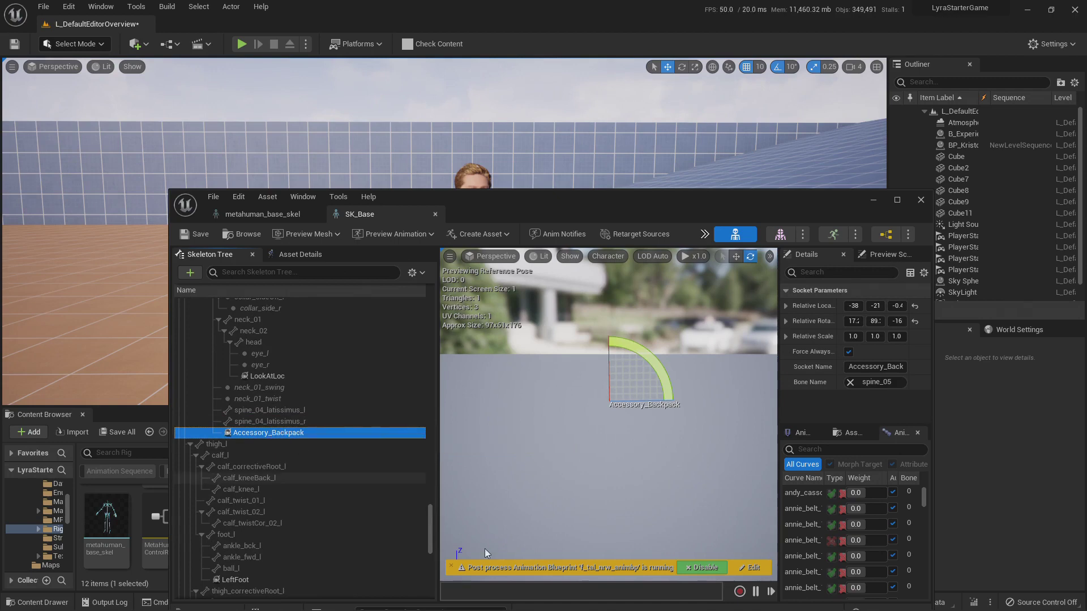
{"action": "left_click_drag", "start_coordinate": [430, 525], "coordinate": [451, 385]}
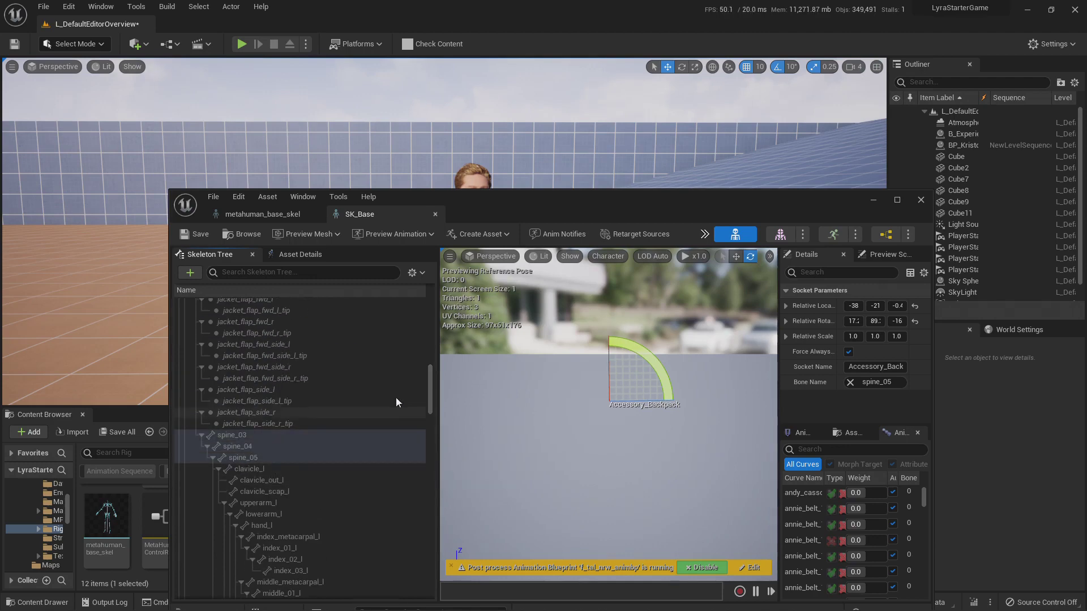
{"action": "left_click_drag", "start_coordinate": [429, 398], "coordinate": [308, 511]}
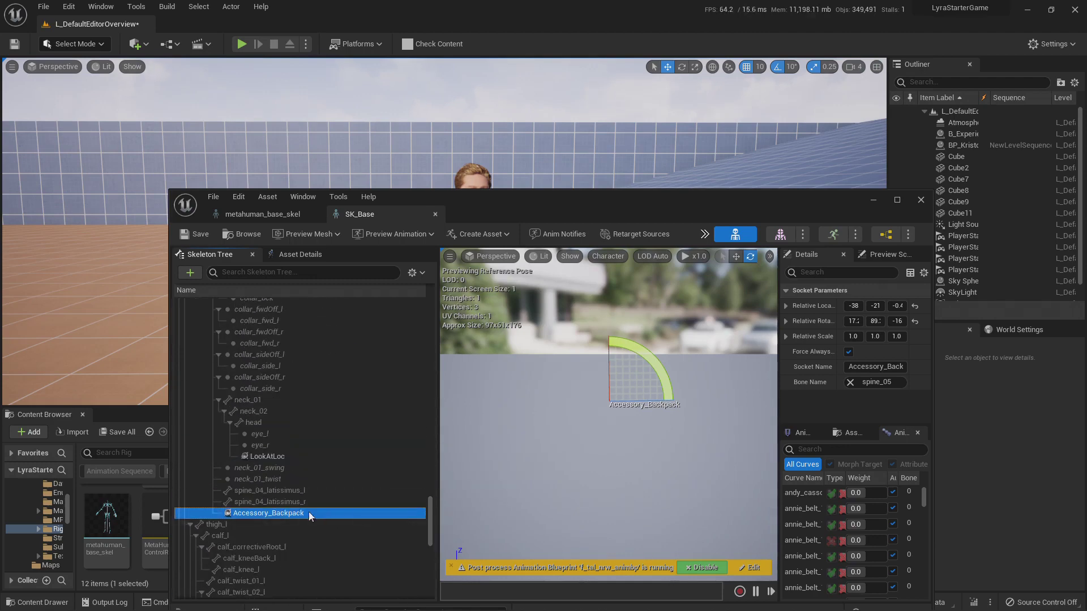
{"action": "left_click", "coordinate": [277, 503]}
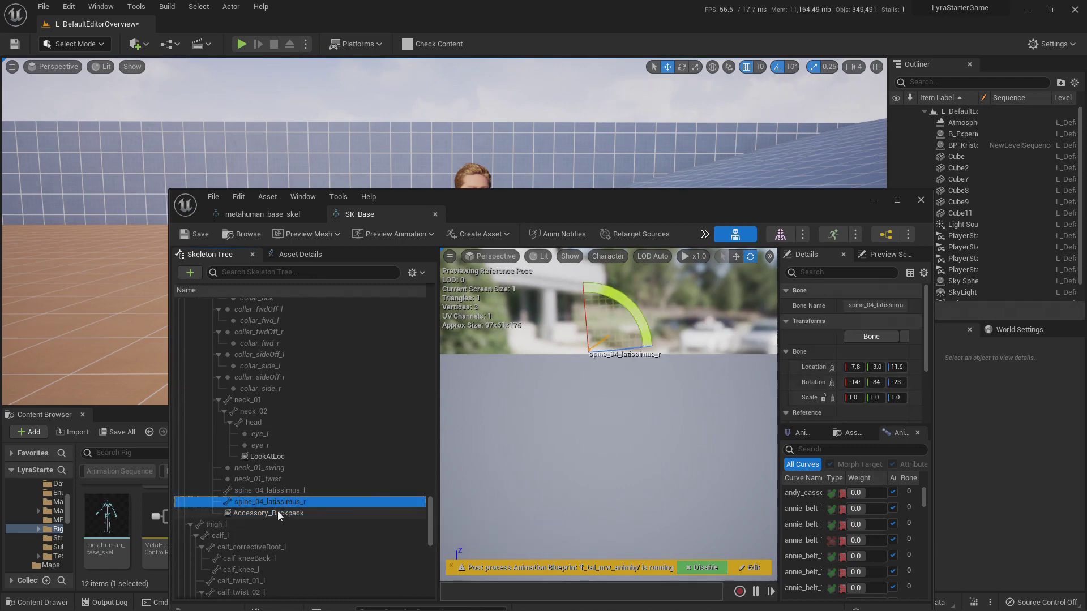
- Copy the Accessory_Backpack socket from SK_Base, paste it onto spine_05 in metahuman_base_skel and check it in the hierarchy
{"action": "left_click", "coordinate": [288, 513]}
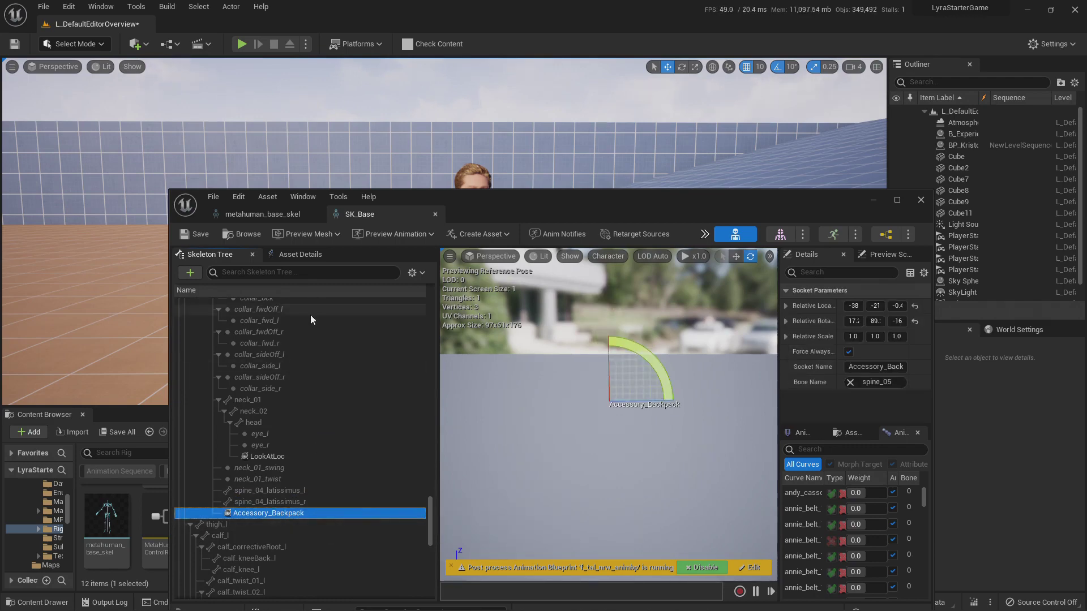
{"action": "left_click", "coordinate": [271, 217]}
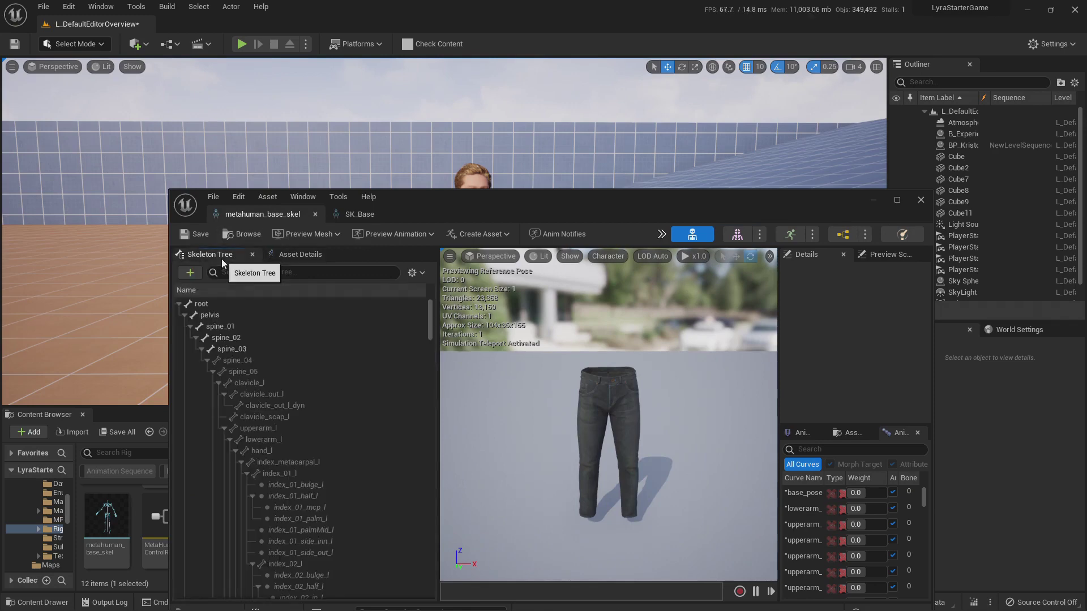
{"action": "left_click", "coordinate": [262, 373]}
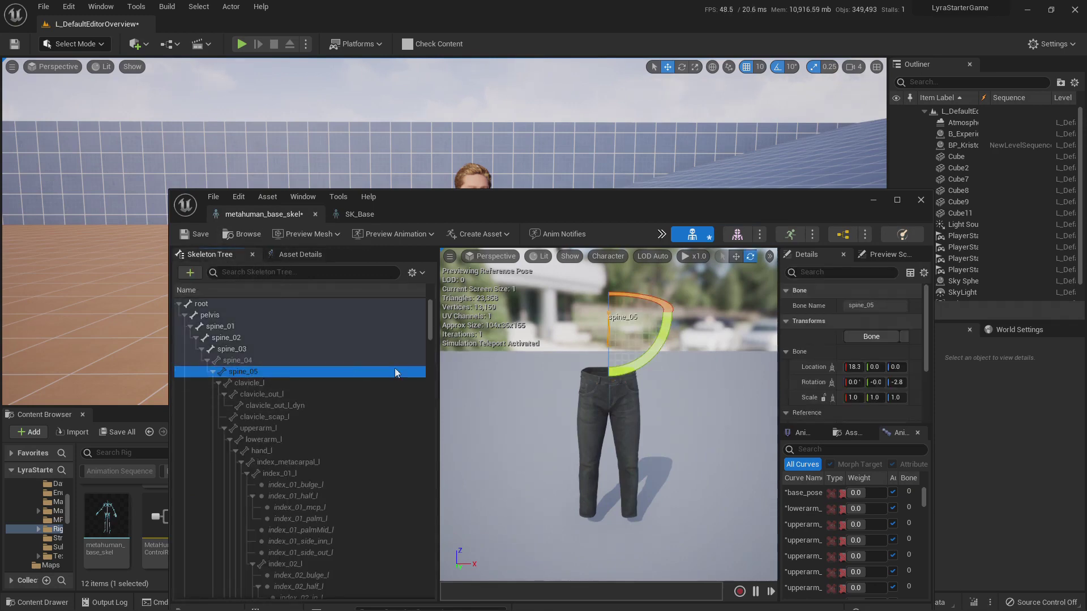
{"action": "scroll", "coordinate": [368, 405], "scroll_direction": "down", "scroll_amount": 7}
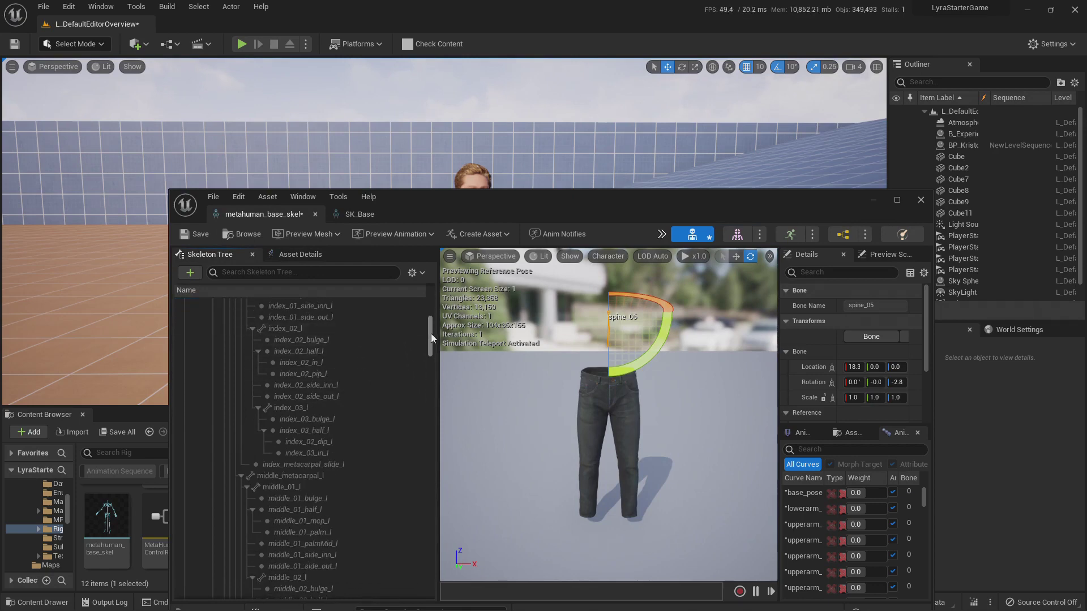
{"action": "left_click_drag", "start_coordinate": [431, 334], "coordinate": [442, 527]}
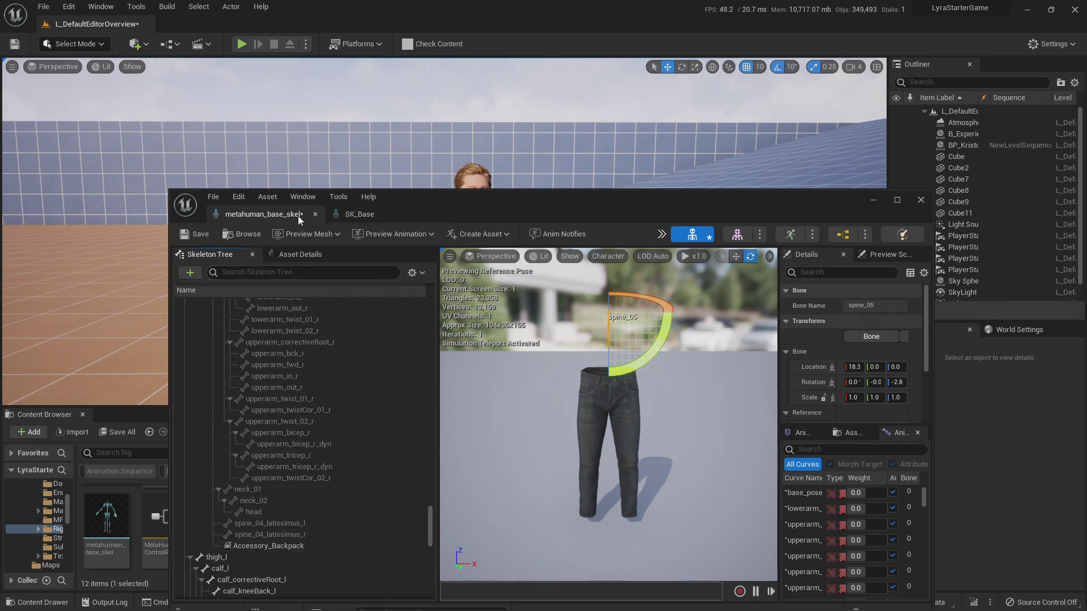
- Save the edited metahuman_base_skel skeleton and filter the CitySampleCrowd folder to static meshes
{"action": "left_click", "coordinate": [194, 234]}
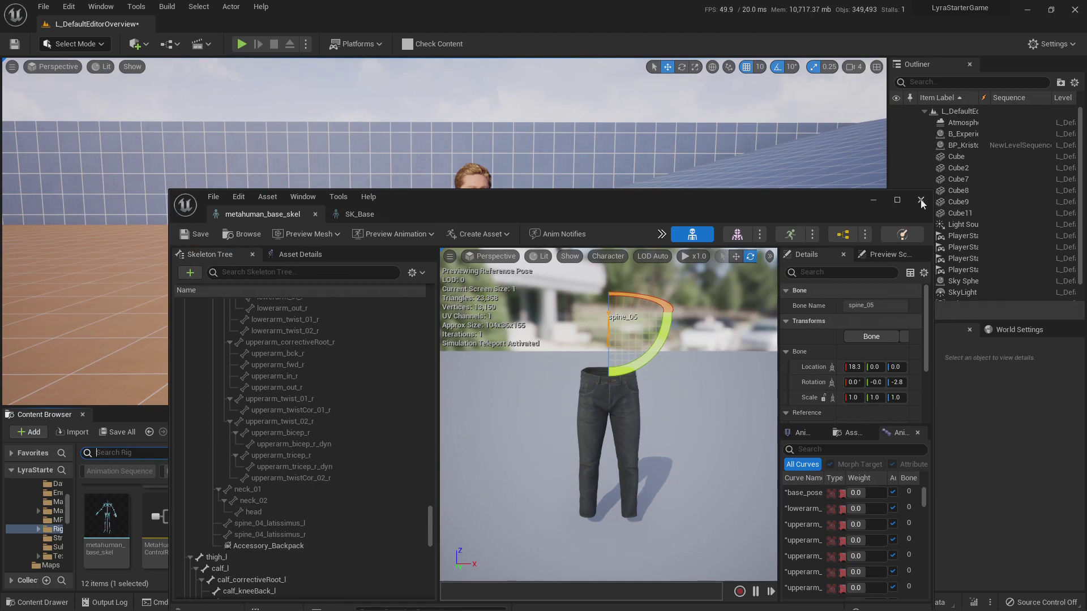
{"action": "left_click", "coordinate": [873, 202]}
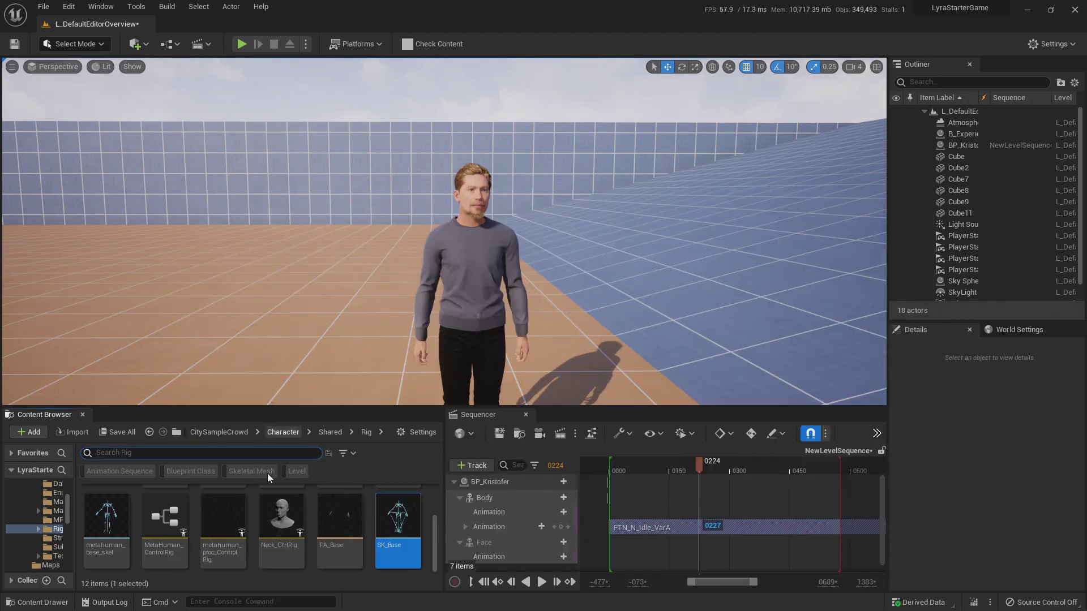
{"action": "left_click", "coordinate": [227, 432]}
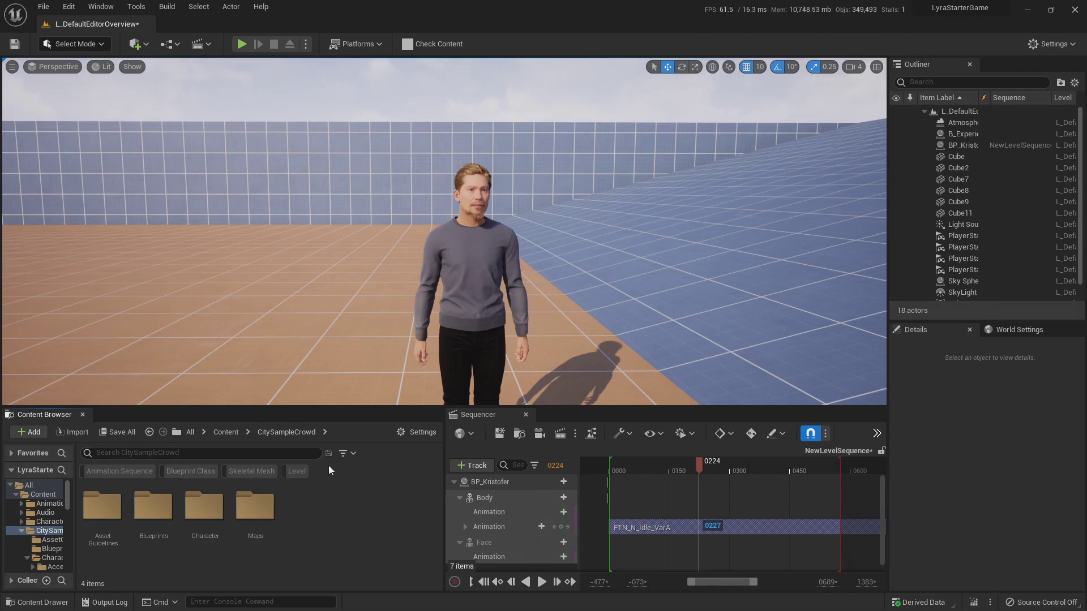
{"action": "left_click", "coordinate": [344, 453]}
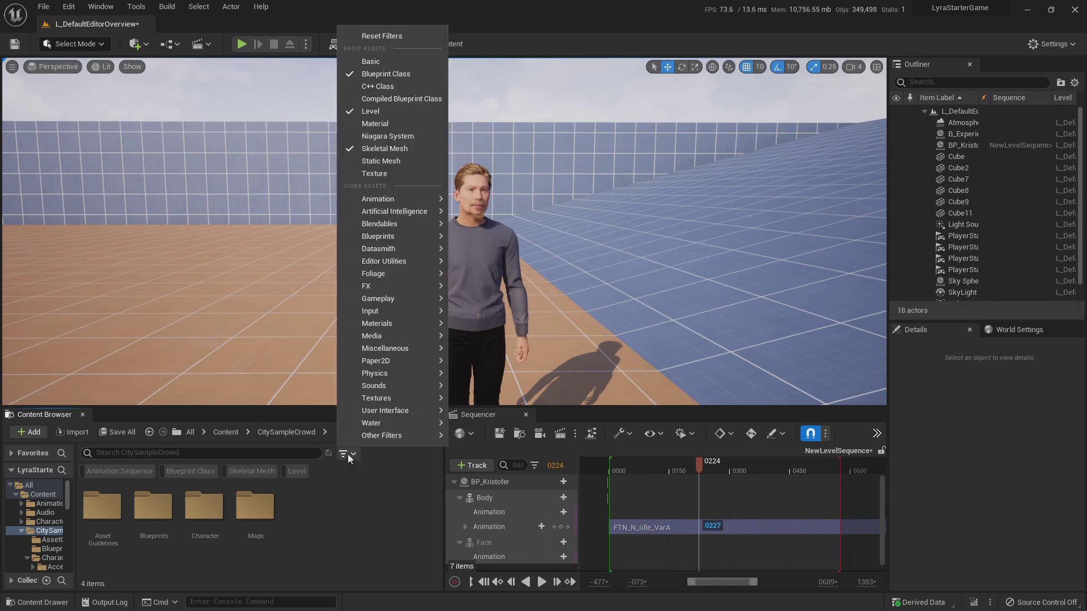
{"action": "left_click", "coordinate": [401, 161]}
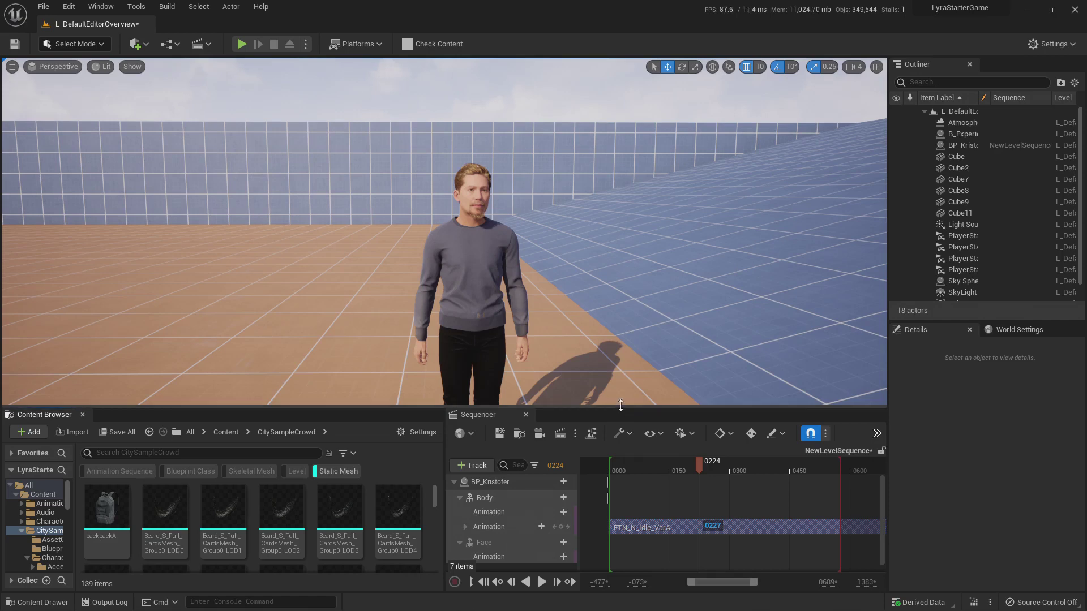
- Add backpackA to the level sequence and attach it to BP_Kristofer's Body component at the Accessory_Backpack socket
{"action": "left_click_drag", "start_coordinate": [620, 409], "coordinate": [619, 316]}
{"action": "left_click_drag", "start_coordinate": [126, 427], "coordinate": [522, 507]}
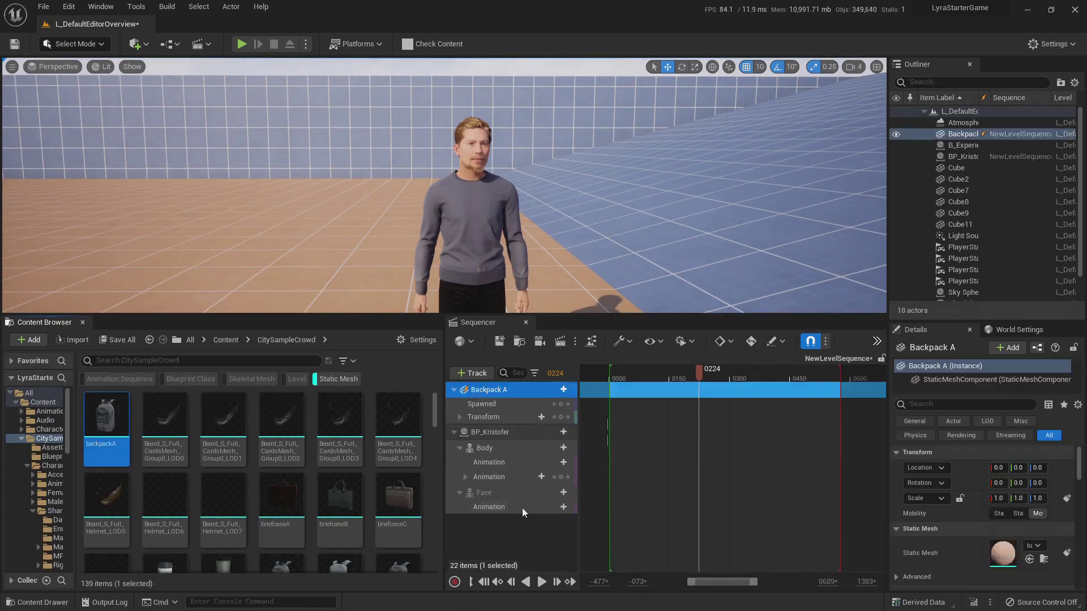
{"action": "left_click", "coordinate": [559, 390]}
{"action": "mouse_move", "coordinate": [586, 420]}
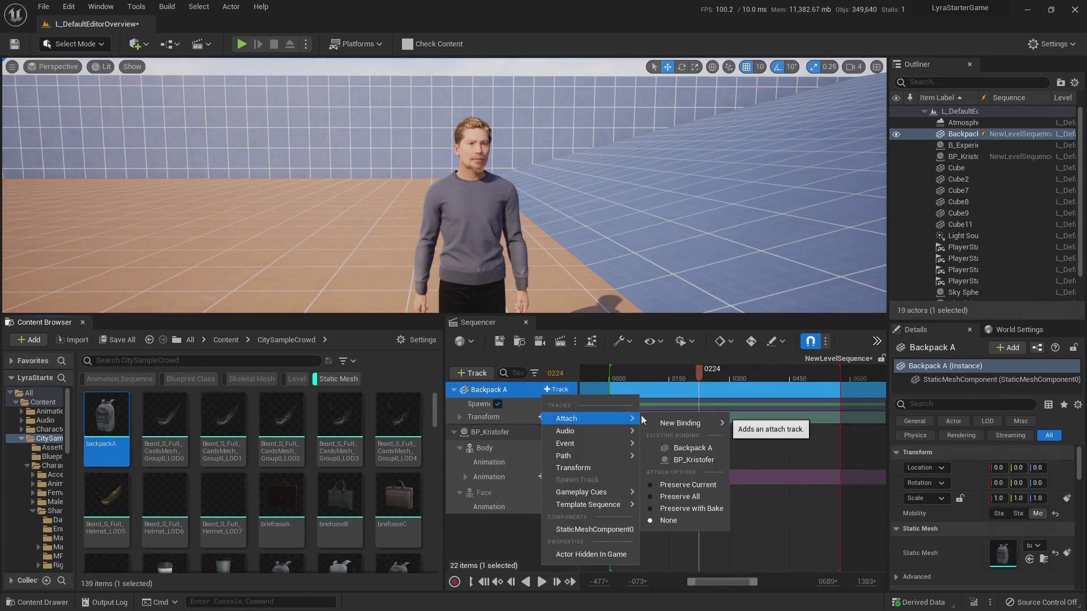
{"action": "left_click", "coordinate": [694, 460]}
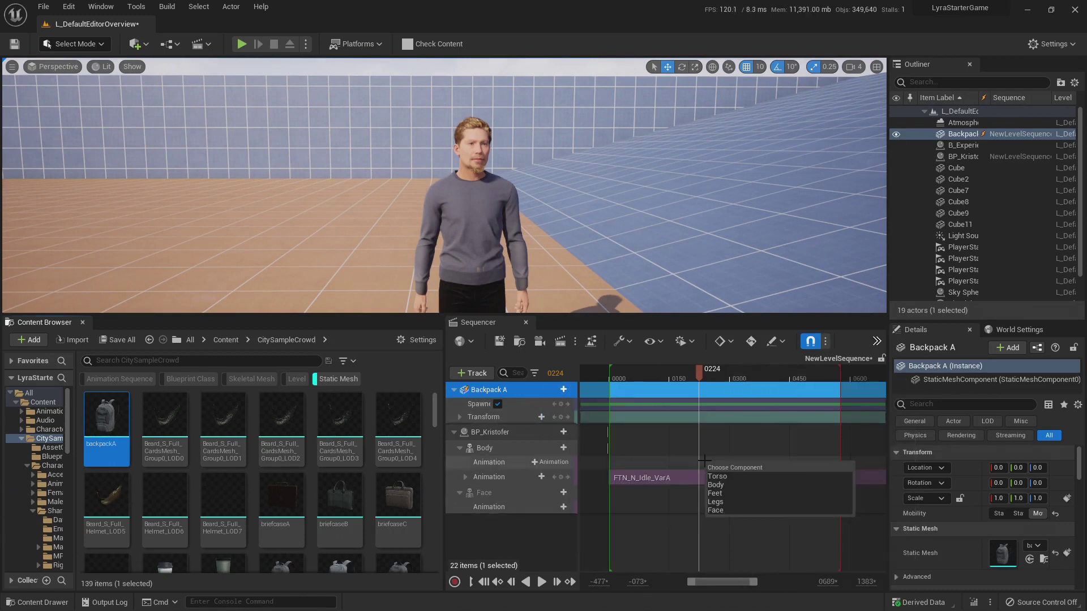
{"action": "left_click", "coordinate": [724, 485]}
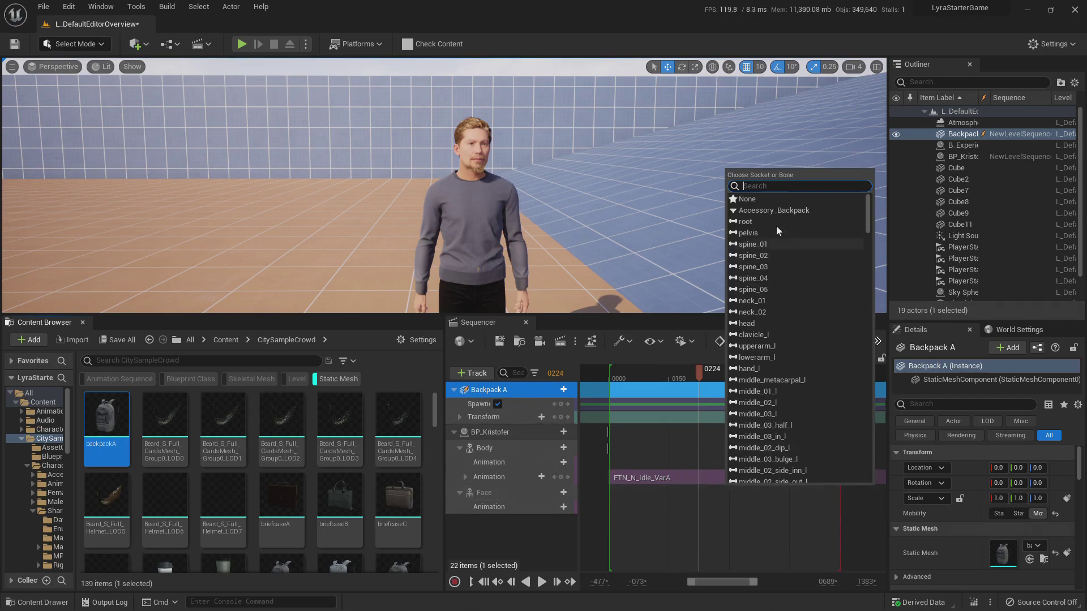
{"action": "left_click", "coordinate": [774, 210]}
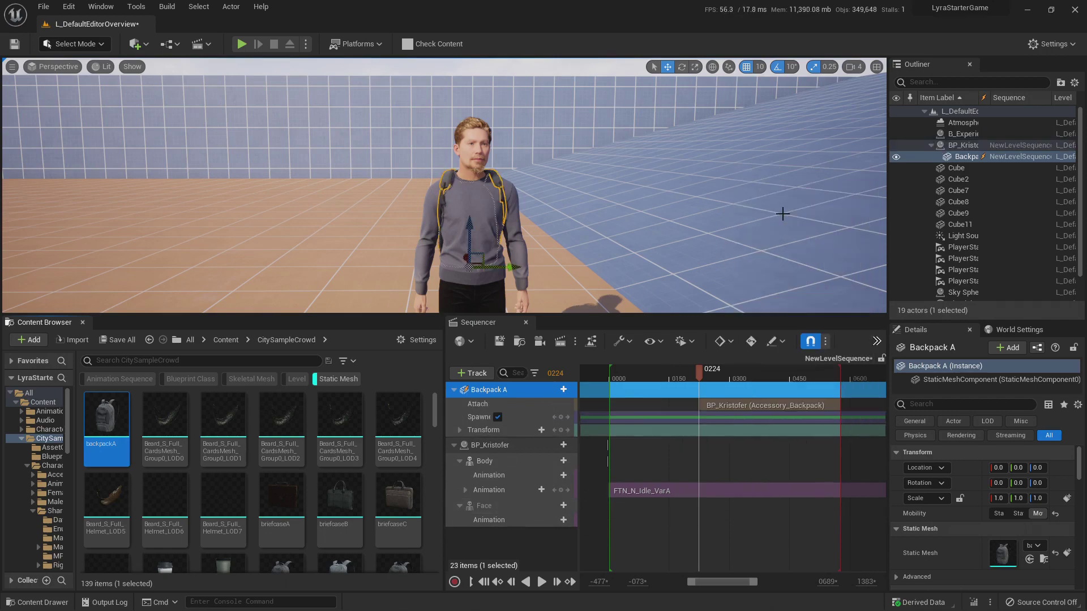
- Extend the backpack's Attach section at both ends so it spans the whole playback range
{"action": "left_click_drag", "start_coordinate": [546, 206], "coordinate": [545, 186]}
{"action": "right_click_drag", "start_coordinate": [546, 187], "coordinate": [490, 203]}
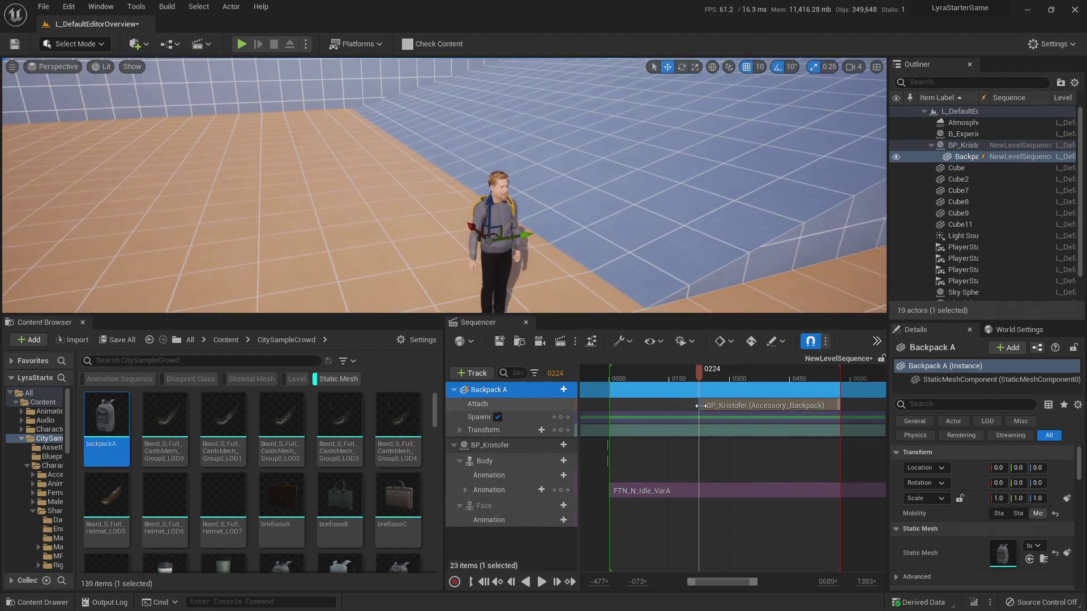
{"action": "left_click_drag", "start_coordinate": [700, 405], "coordinate": [600, 405]}
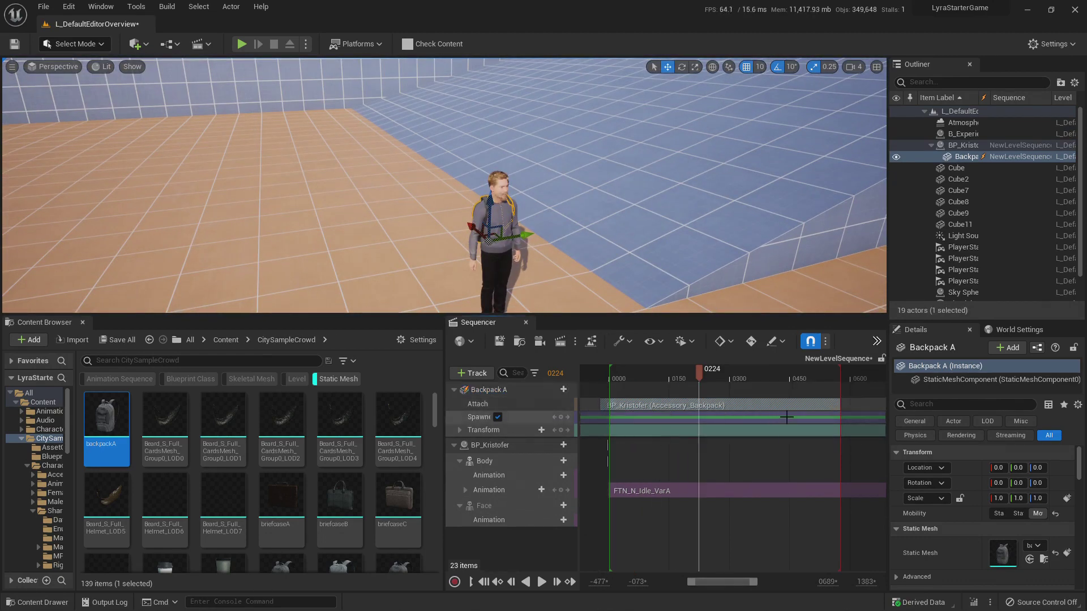
{"action": "left_click_drag", "start_coordinate": [839, 406], "coordinate": [850, 406]}
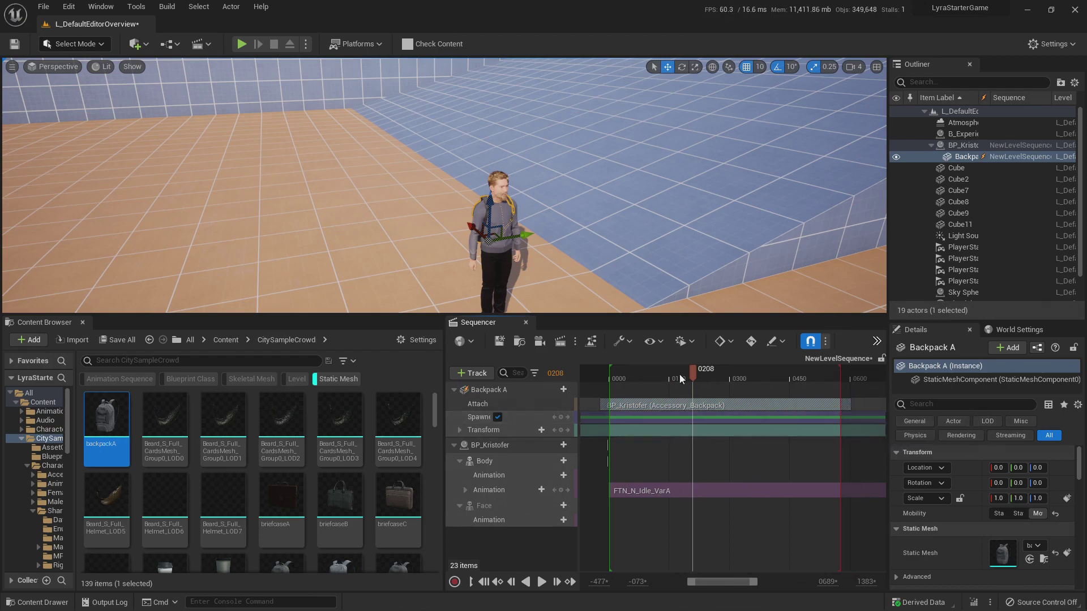
- Play and scrub the sequence to check how the backpack follows BP_Kristofer's idle animation
{"action": "key", "text": "space"}
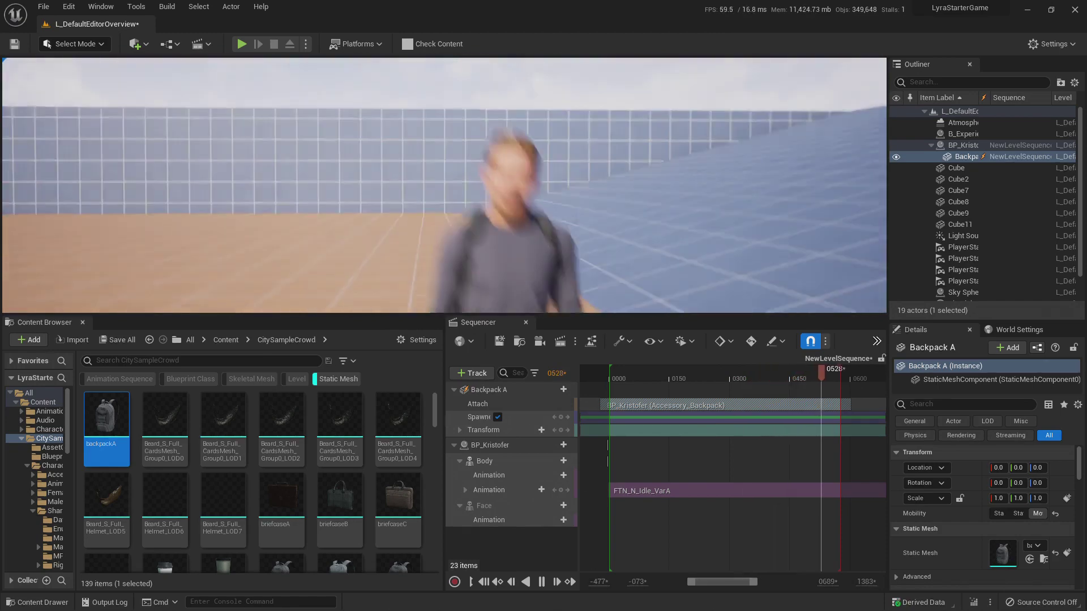
{"action": "left_click", "coordinate": [801, 376]}
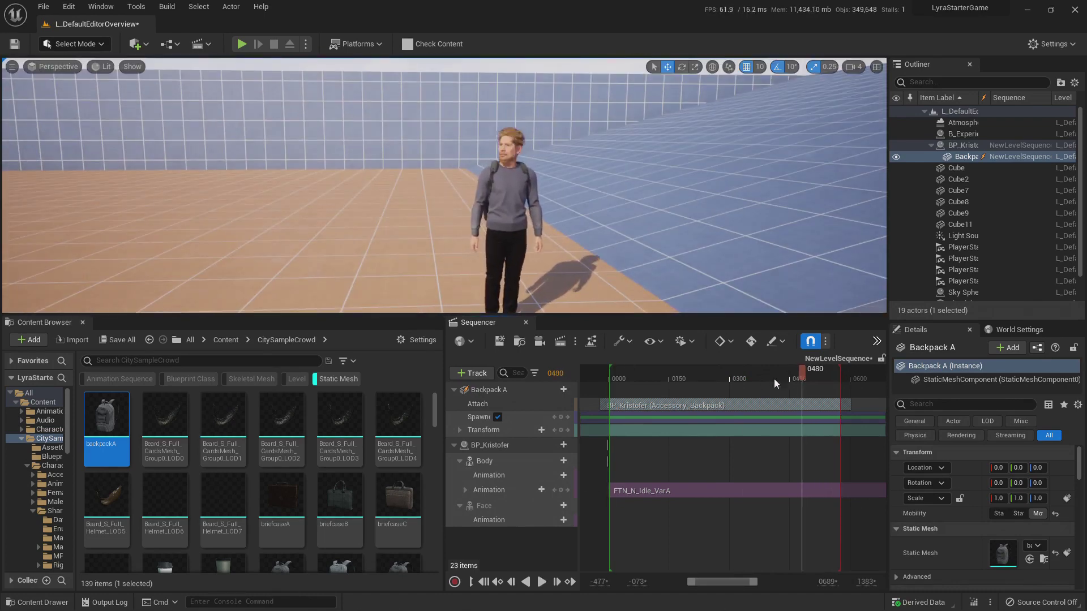
{"action": "left_click_drag", "start_coordinate": [659, 379], "coordinate": [711, 388]}
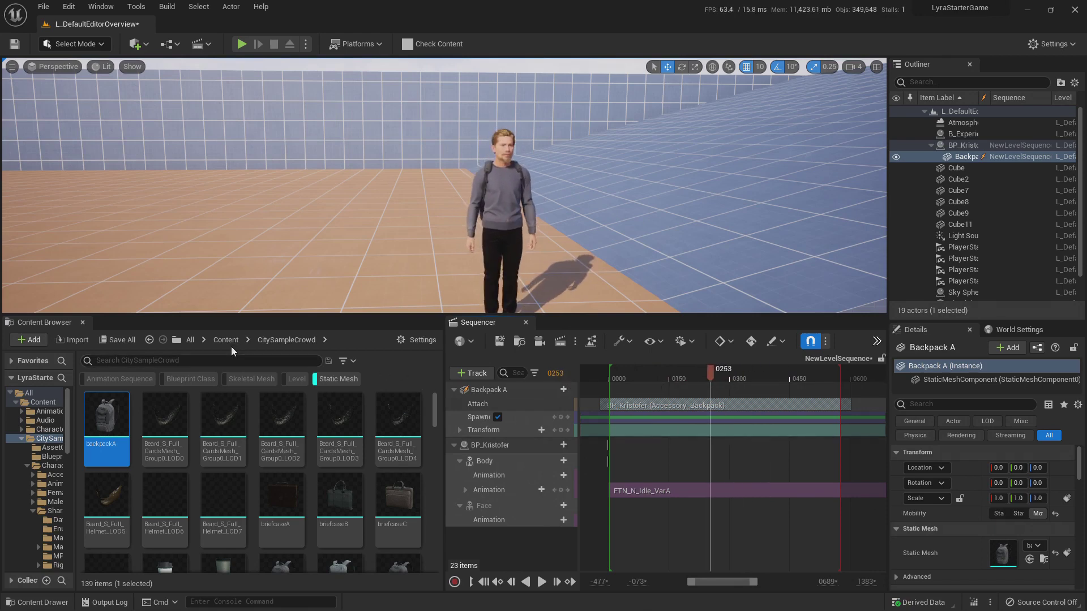
- Turn off the Static Mesh filter and open the Hayley folder under Content/MetaHumans
{"action": "left_click", "coordinate": [193, 341]}
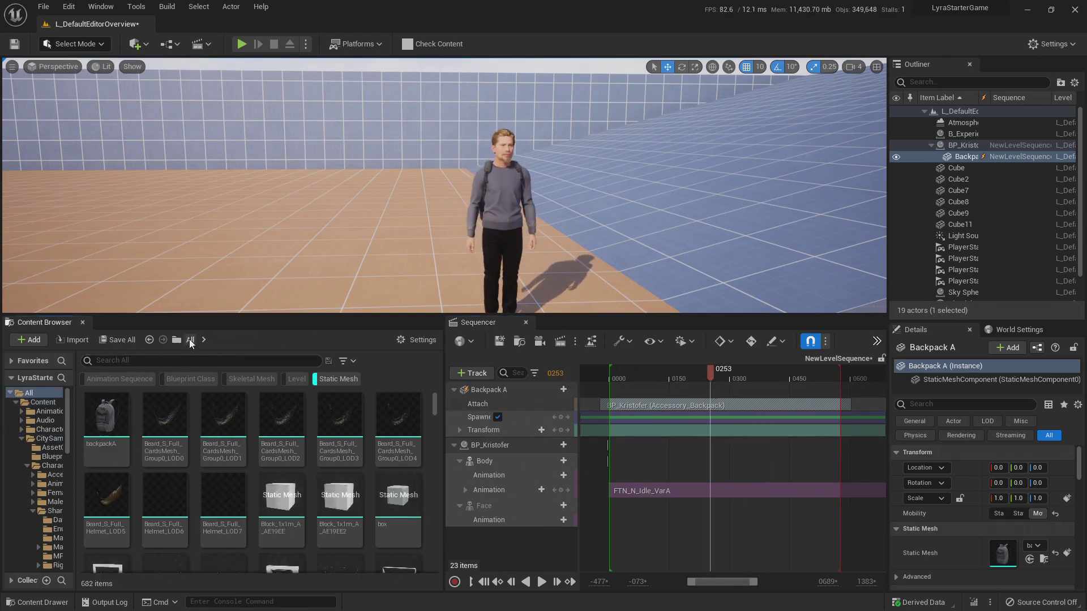
{"action": "left_click", "coordinate": [324, 379]}
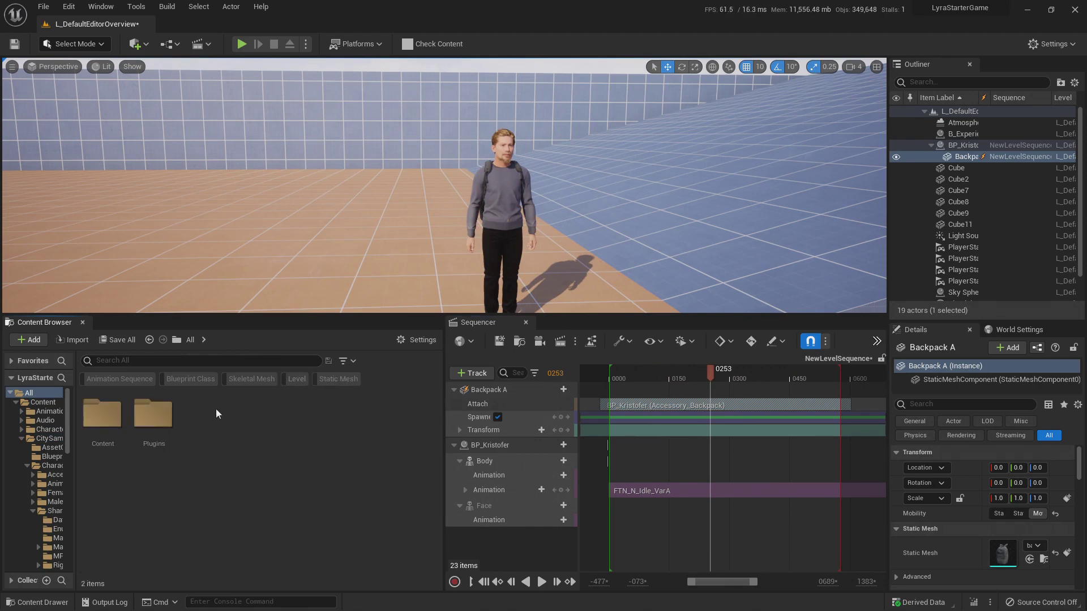
{"action": "double_click", "coordinate": [104, 416]}
{"action": "scroll", "coordinate": [334, 487], "scroll_direction": "down", "scroll_amount": 3}
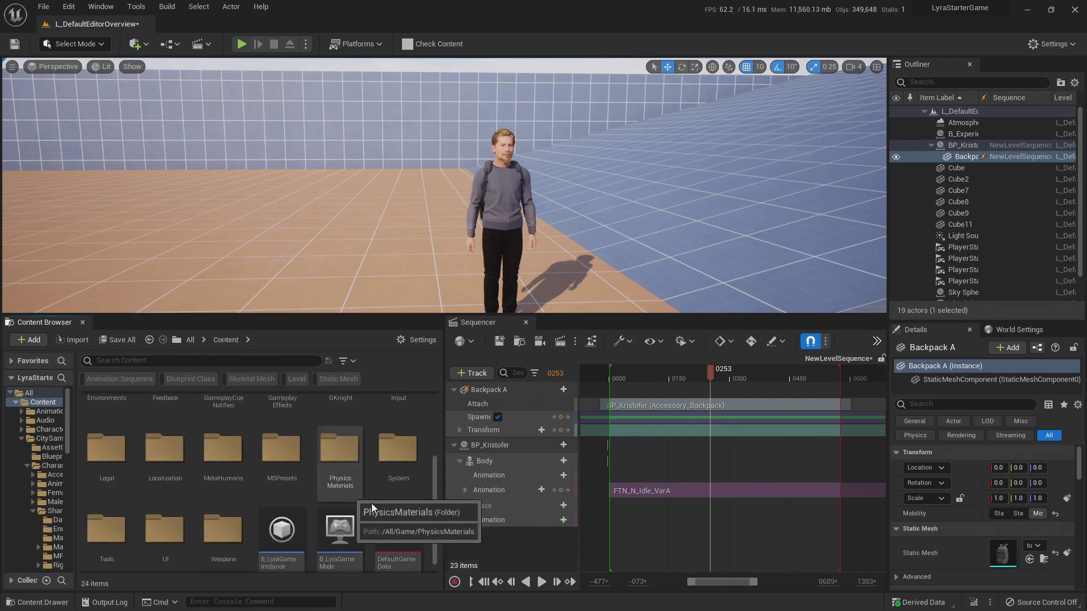
{"action": "double_click", "coordinate": [238, 455]}
{"action": "double_click", "coordinate": [154, 419]}
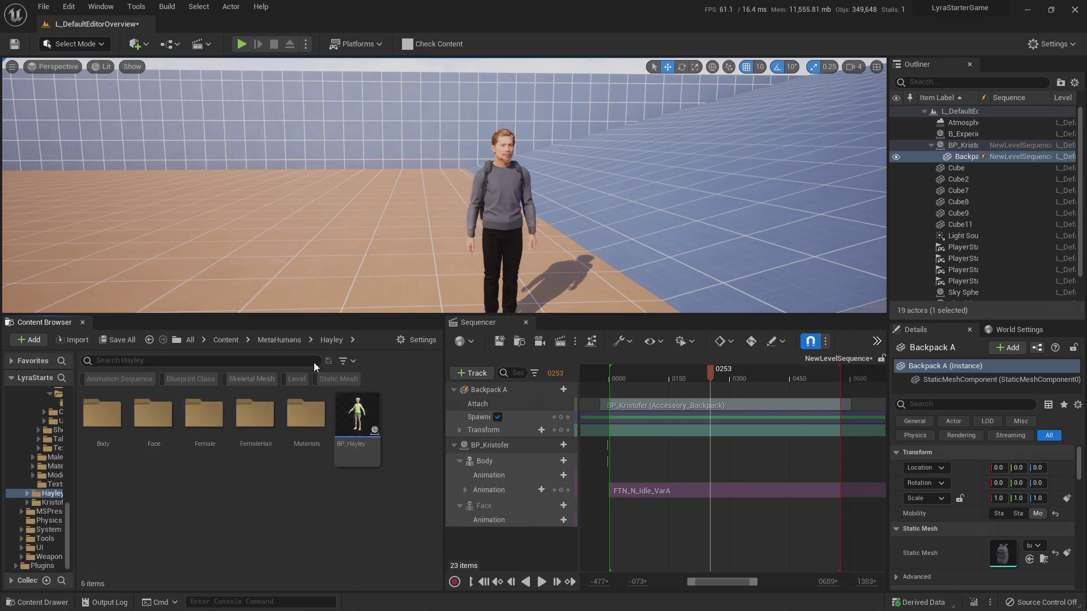
- Place BP_Hayley on the floor beside BP_Kristofer and rotate her about 90° to face forward
{"action": "right_click_drag", "start_coordinate": [617, 241], "coordinate": [532, 303]}
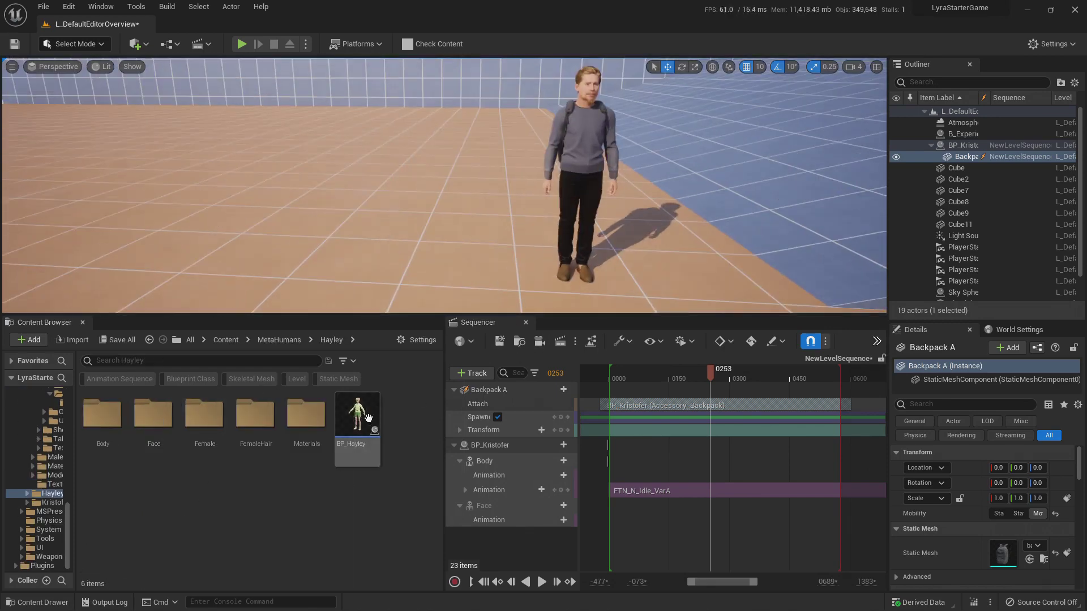
{"action": "left_click_drag", "start_coordinate": [368, 418], "coordinate": [466, 277]}
{"action": "key", "text": "e"}
{"action": "key", "text": "w"}
{"action": "right_click_drag", "start_coordinate": [512, 229], "coordinate": [485, 214]}
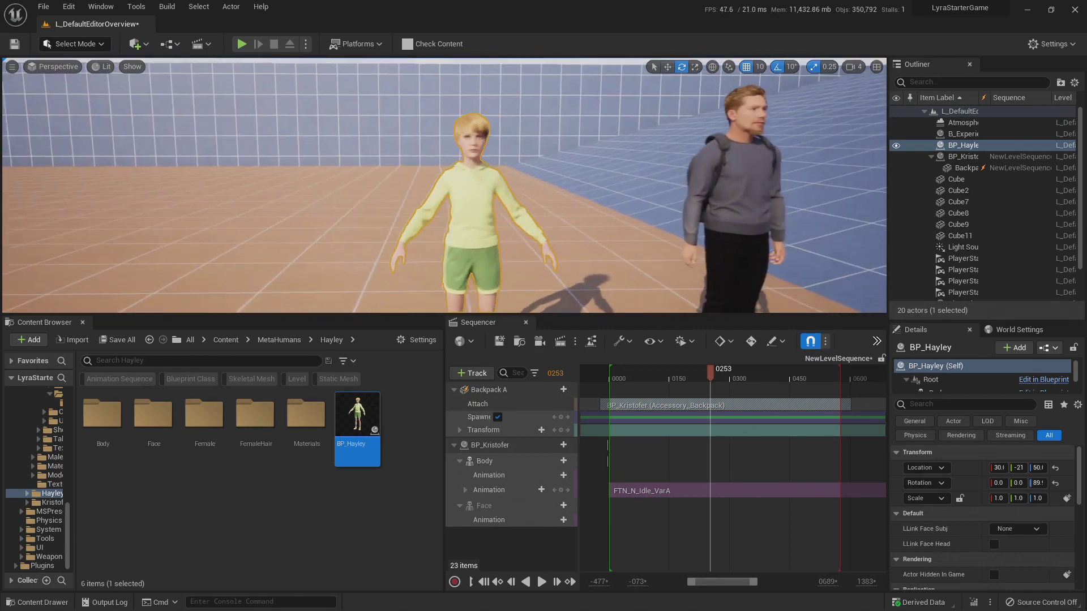
{"action": "right_click_drag", "start_coordinate": [465, 277], "coordinate": [465, 277]}
{"action": "right_click_drag", "start_coordinate": [475, 170], "coordinate": [476, 170]}
{"action": "right_click_drag", "start_coordinate": [411, 189], "coordinate": [411, 227]}
{"action": "key", "text": "w"}
{"action": "left_click_drag", "start_coordinate": [413, 272], "coordinate": [457, 251]}
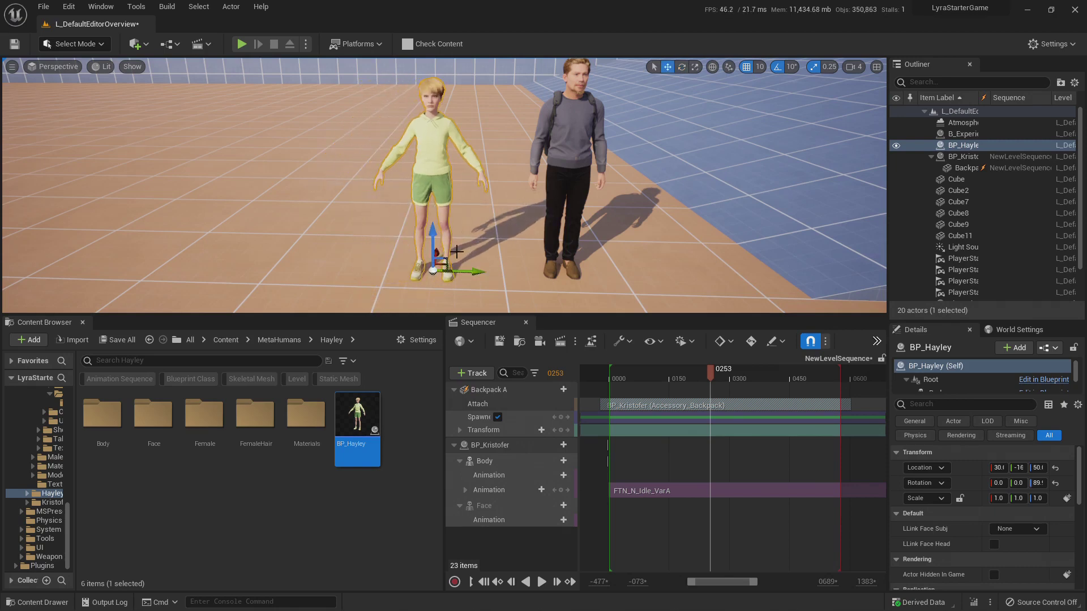
- Compare the body shapes and clothing of BP_Hayley and BP_Kristofer side by side in the viewport
{"action": "right_click_drag", "start_coordinate": [503, 209], "coordinate": [474, 207]}
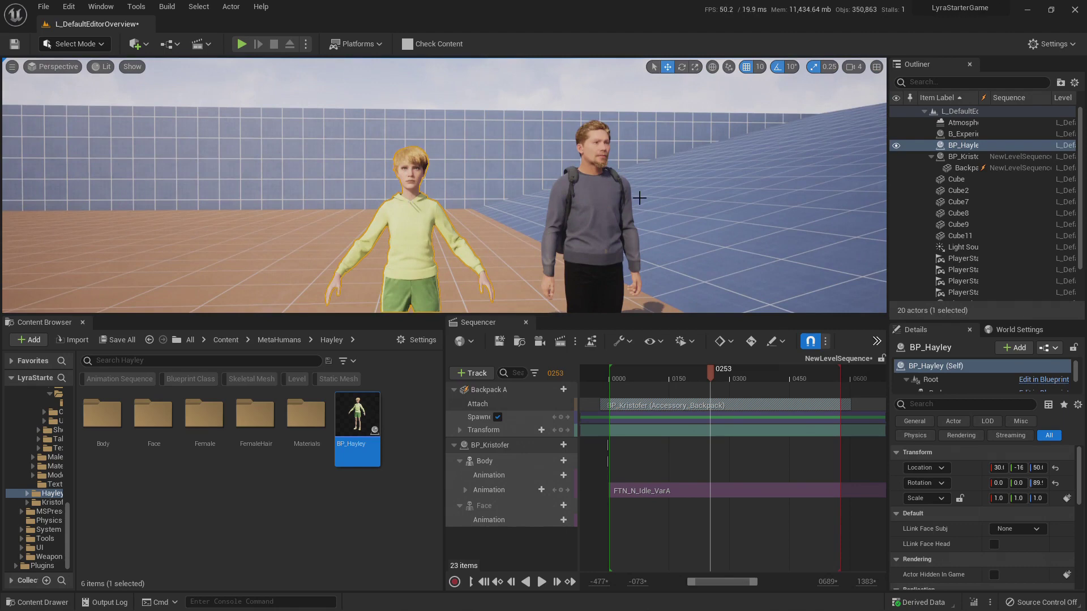
{"action": "right_click_drag", "start_coordinate": [569, 126], "coordinate": [570, 153]}
{"action": "key", "text": "a"}
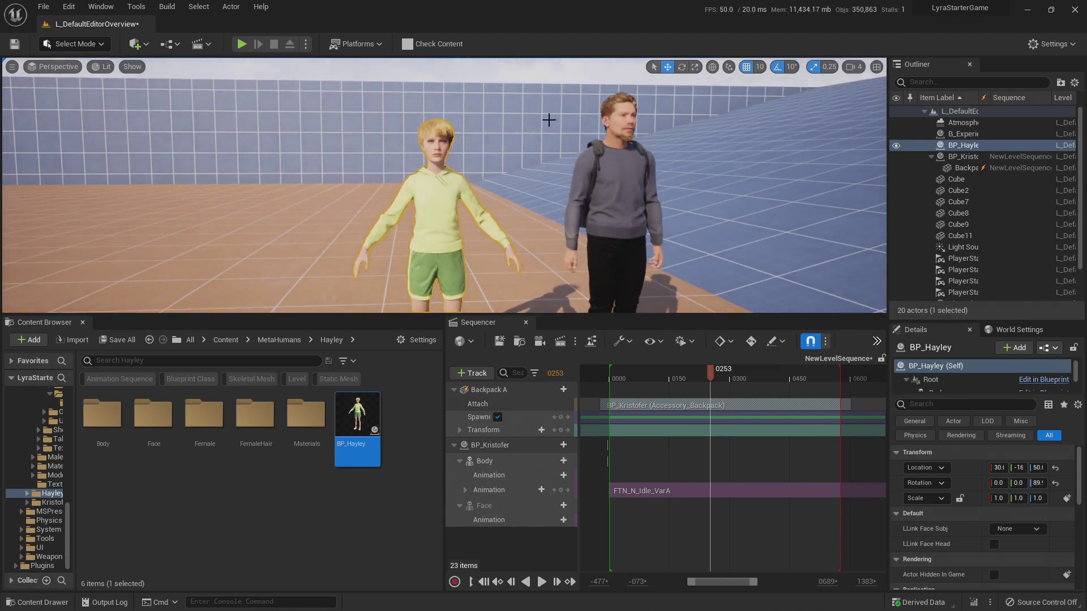
{"action": "key", "text": "d"}
{"action": "right_click_drag", "start_coordinate": [634, 182], "coordinate": [581, 182]}
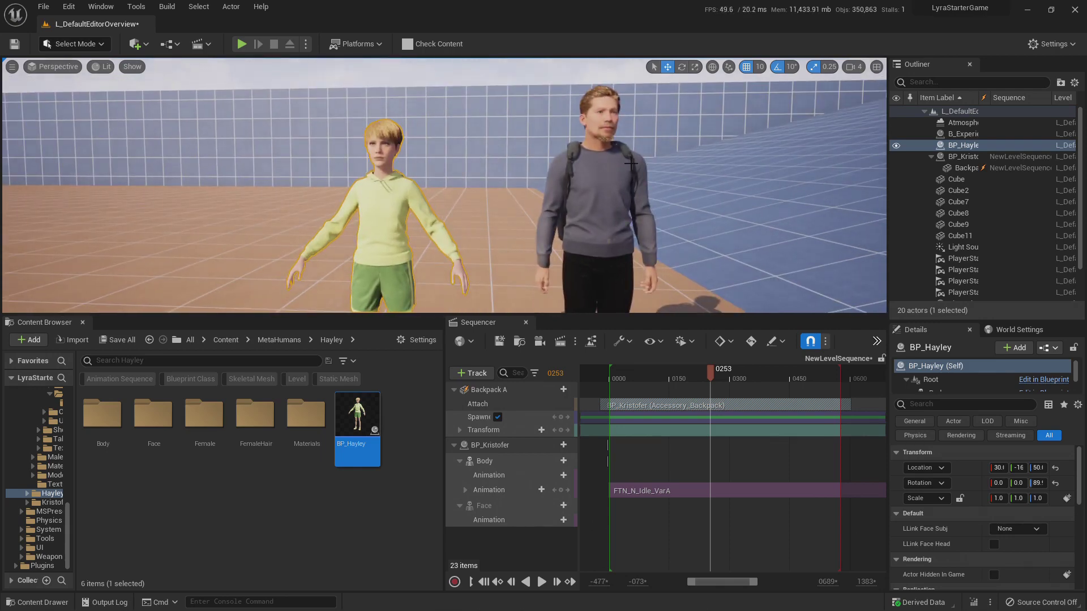
{"action": "right_click_drag", "start_coordinate": [550, 171], "coordinate": [418, 180]}
{"action": "key", "text": "w"}
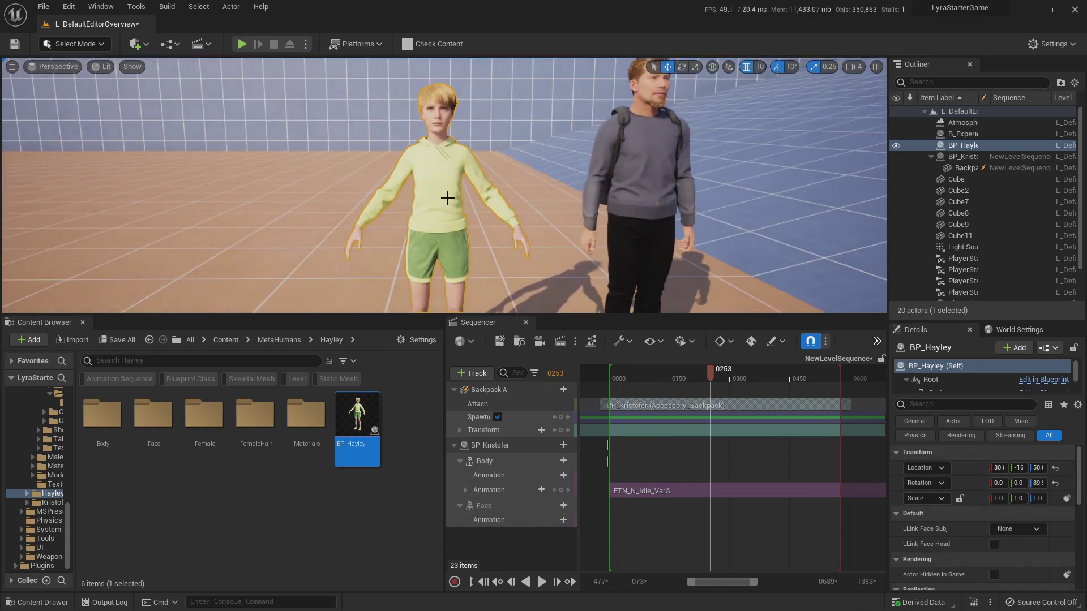
- Open the BP_Hayley blueprint and show the mesh settings of its Legs component
{"action": "double_click", "coordinate": [351, 428]}
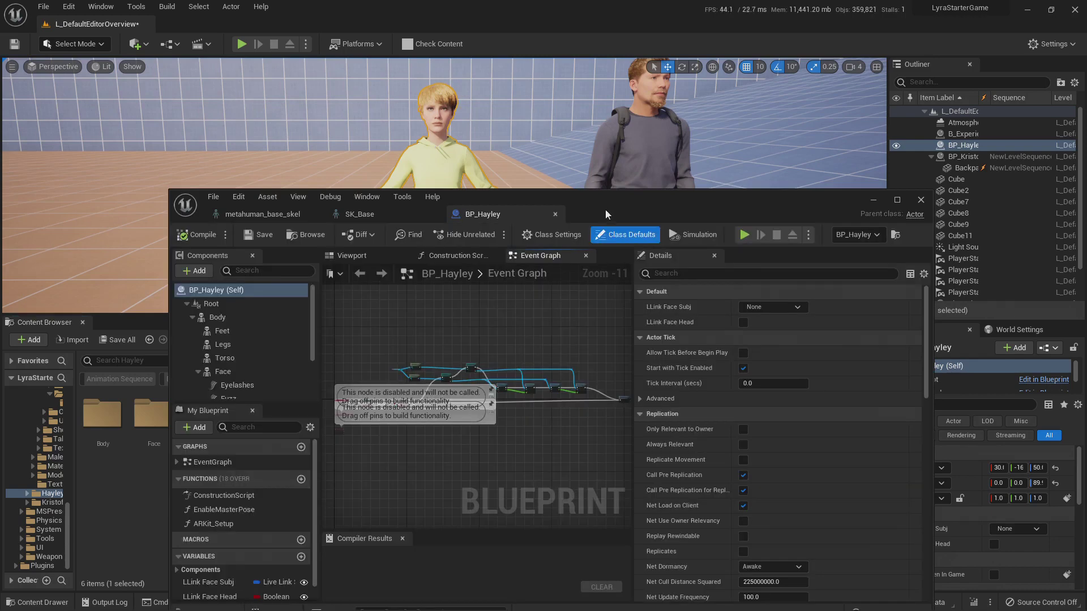
{"action": "left_click_drag", "start_coordinate": [549, 210], "coordinate": [468, 219]}
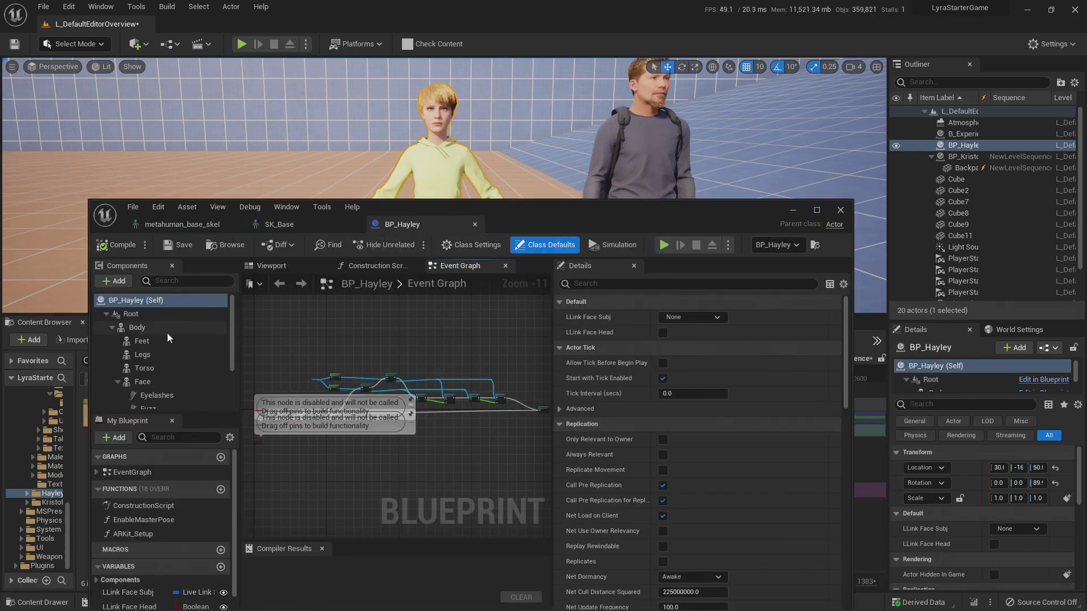
{"action": "left_click", "coordinate": [141, 333]}
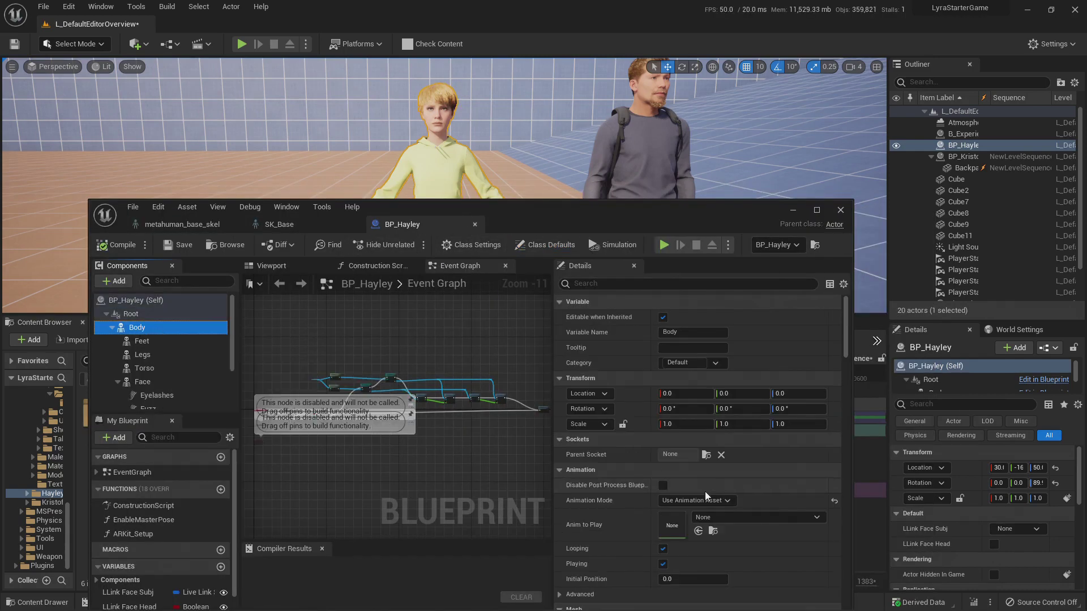
{"action": "left_click", "coordinate": [142, 355]}
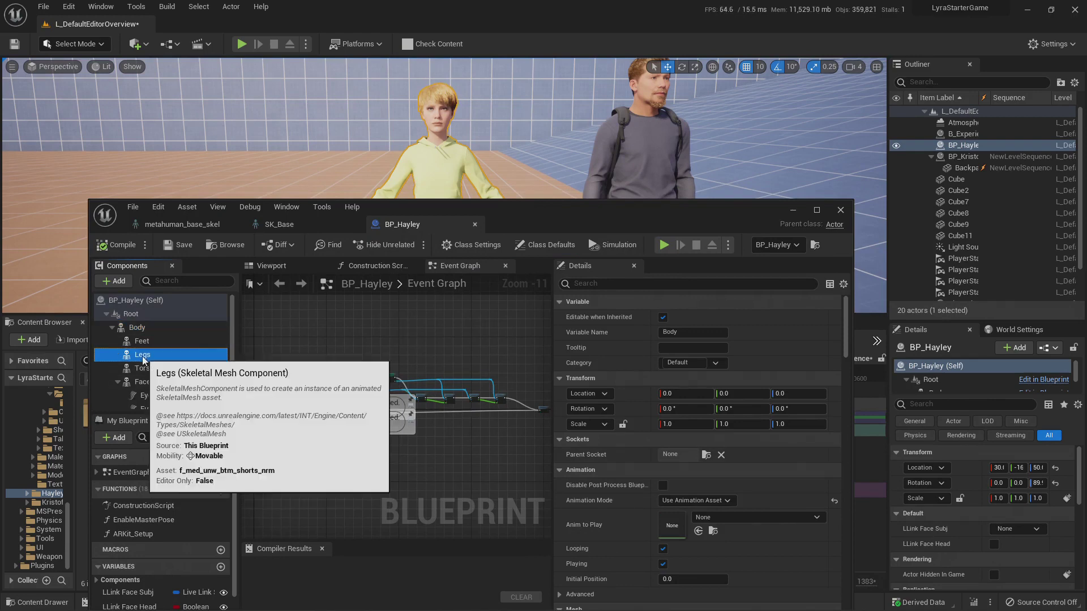
{"action": "scroll", "coordinate": [617, 480], "scroll_direction": "down", "scroll_amount": 1}
{"action": "scroll", "coordinate": [617, 480], "scroll_direction": "down", "scroll_amount": 3}
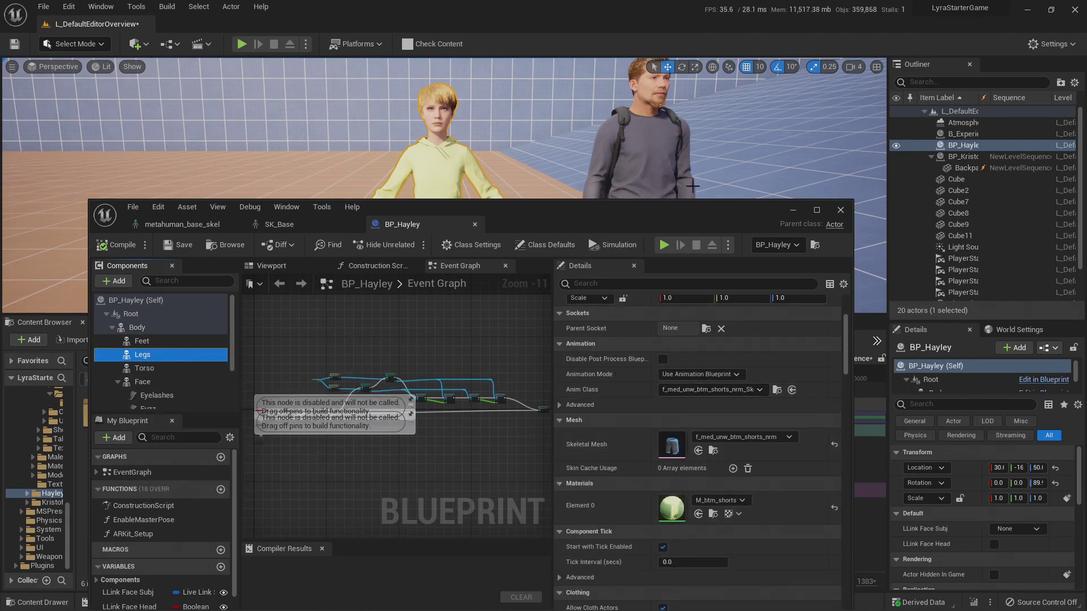
- Replace the skeletal mesh of BP_Hayley's Legs component with f_tal_ovw_jeans
{"action": "left_click_drag", "start_coordinate": [711, 212], "coordinate": [125, 166]}
{"action": "left_click", "coordinate": [154, 391]}
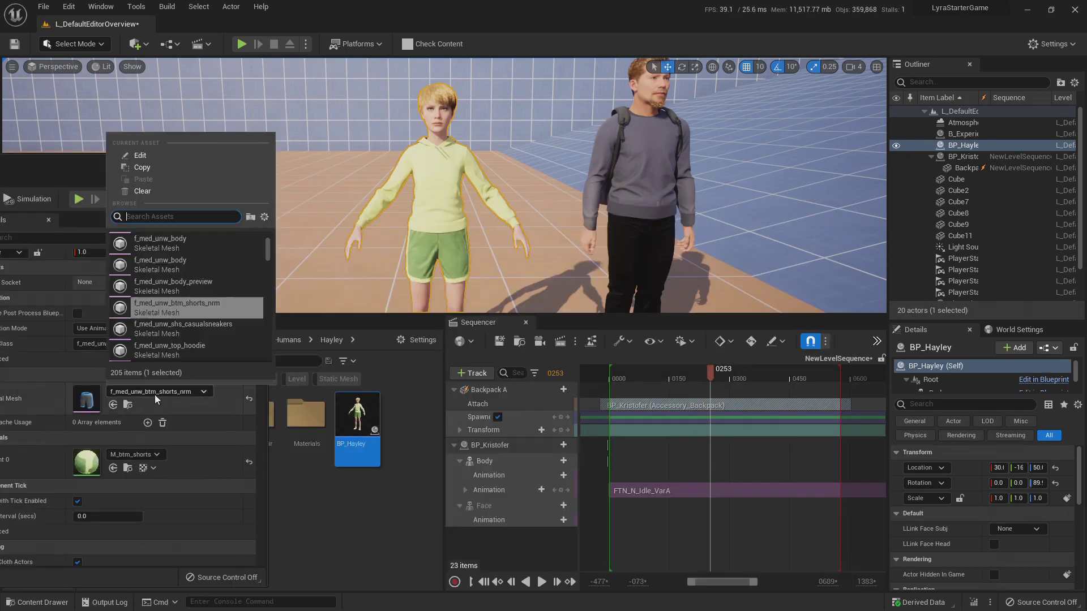
{"action": "scroll", "coordinate": [196, 326], "scroll_direction": "down", "scroll_amount": 10}
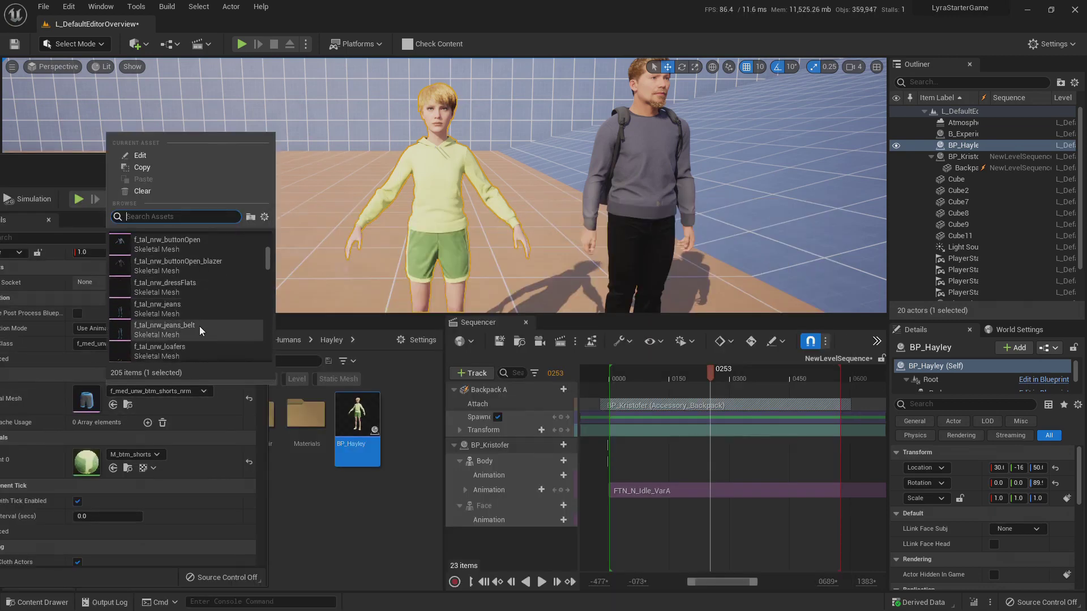
{"action": "scroll", "coordinate": [196, 324], "scroll_direction": "down", "scroll_amount": 2}
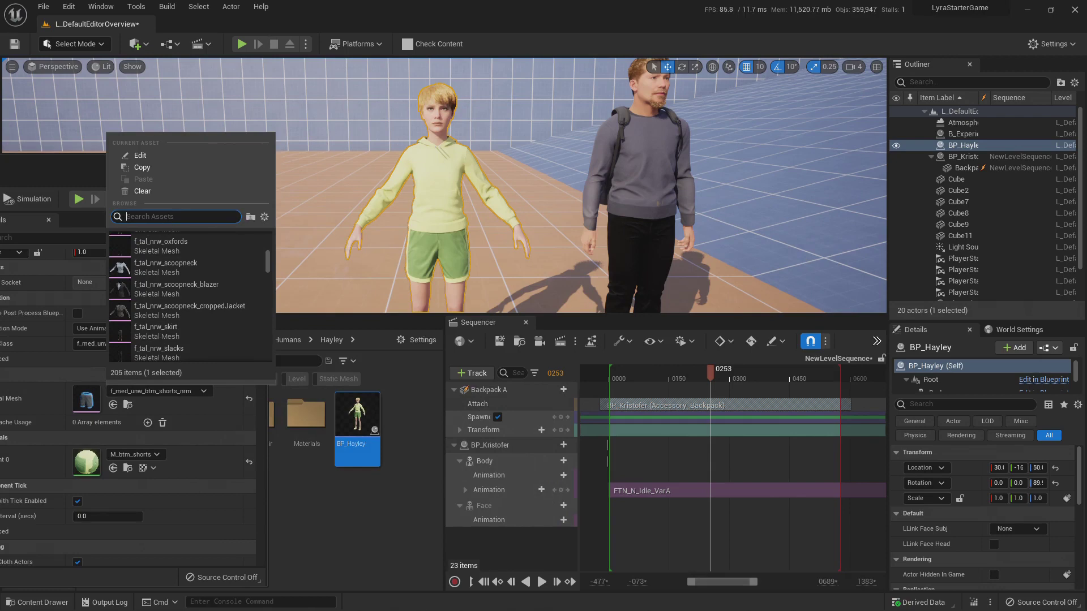
{"action": "type", "text": "f"}
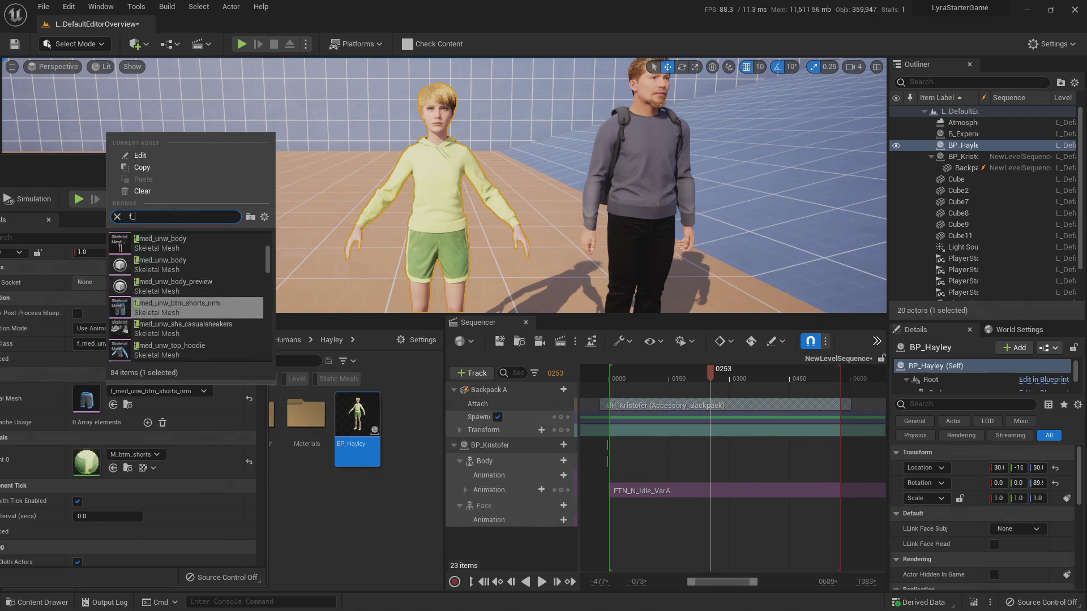
{"action": "type", "text": "_o"}
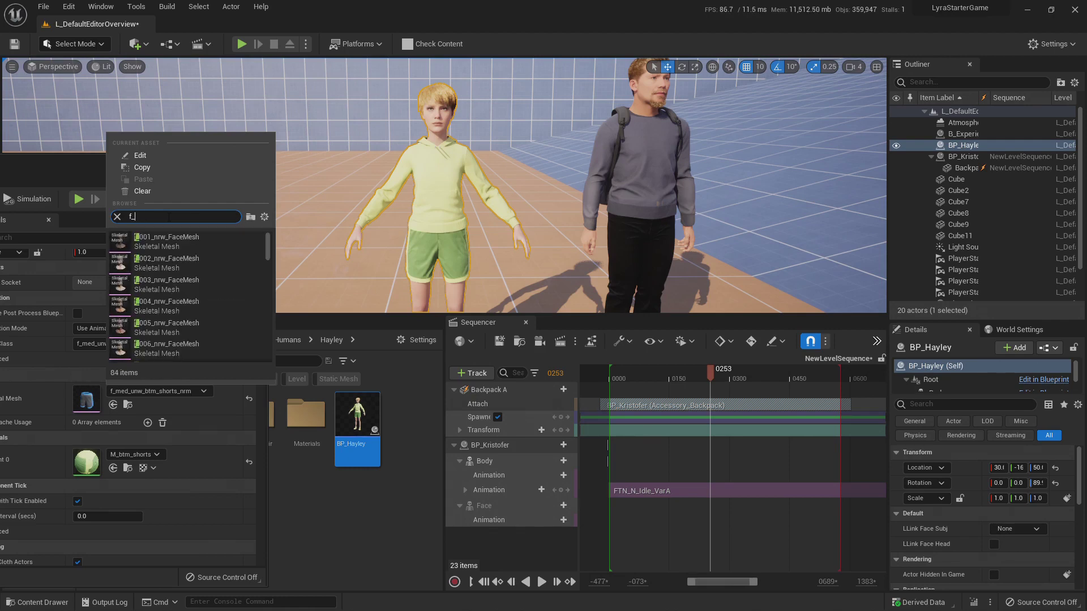
{"action": "type", "text": "tal"}
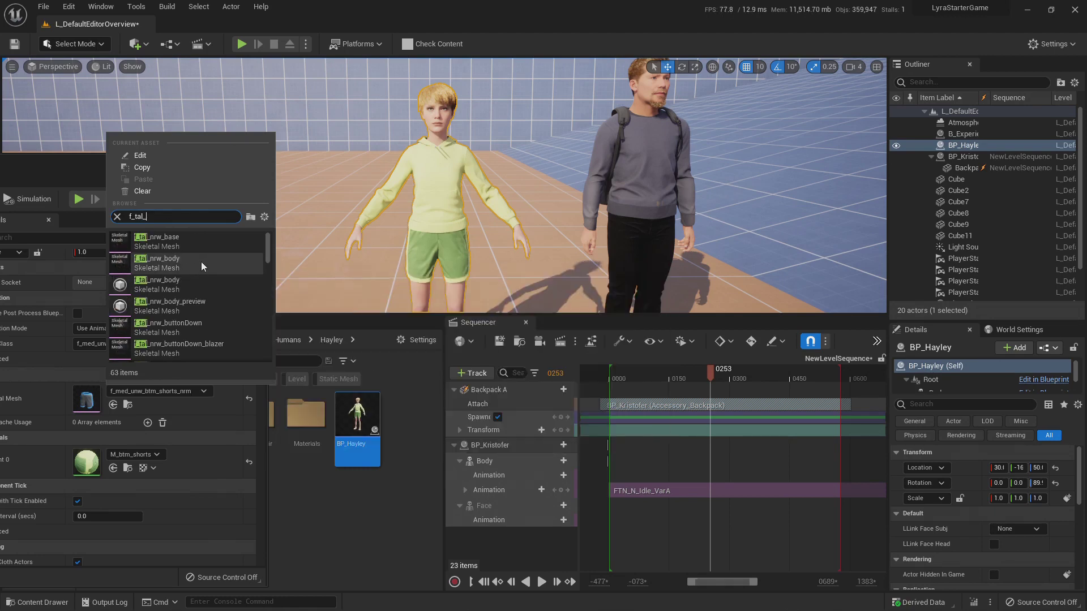
{"action": "type", "text": "_ow"}
{"action": "key", "text": "BackSpace"}
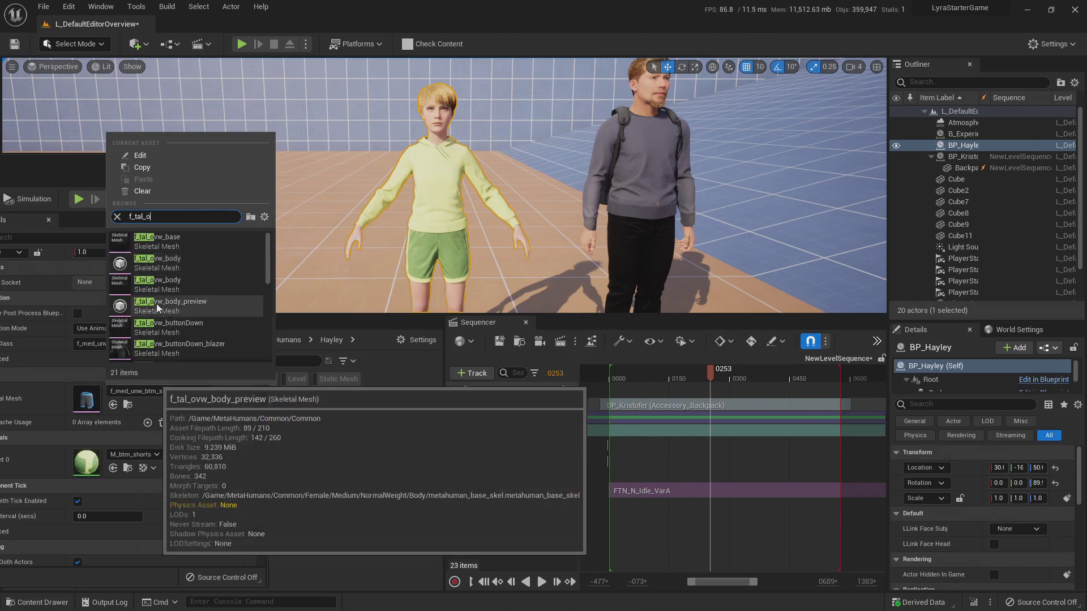
{"action": "scroll", "coordinate": [180, 304], "scroll_direction": "down", "scroll_amount": 2}
{"action": "scroll", "coordinate": [180, 304], "scroll_direction": "down", "scroll_amount": 9}
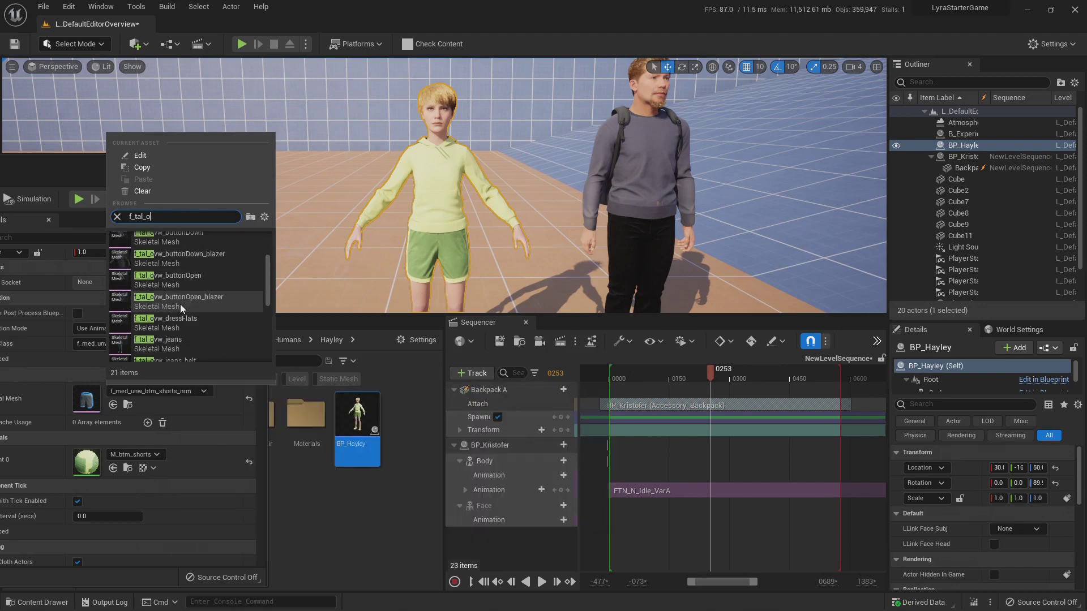
{"action": "scroll", "coordinate": [180, 304], "scroll_direction": "up", "scroll_amount": 2}
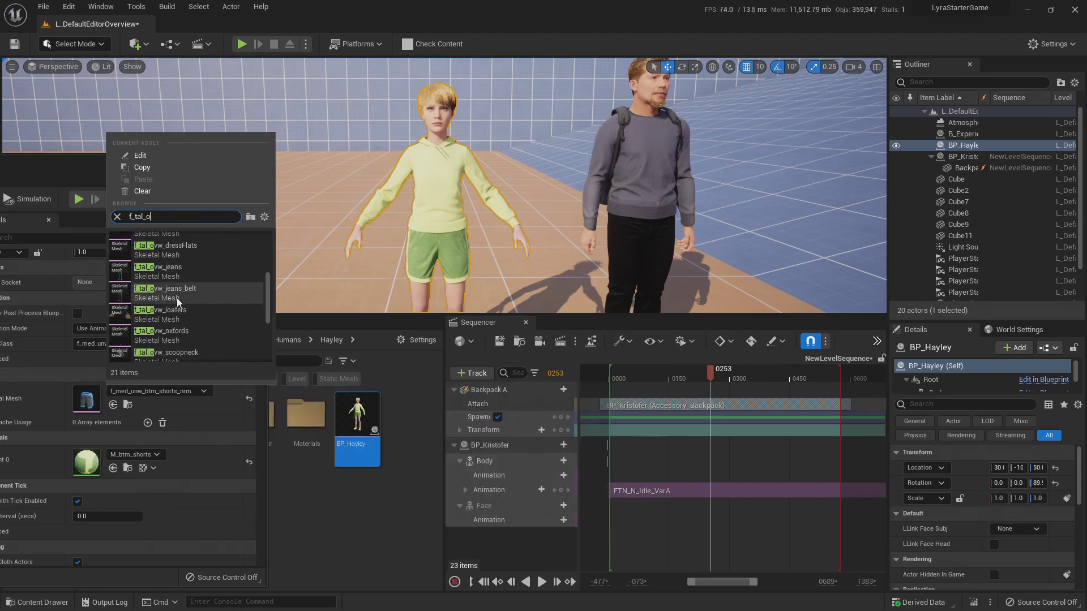
{"action": "left_click", "coordinate": [170, 273]}
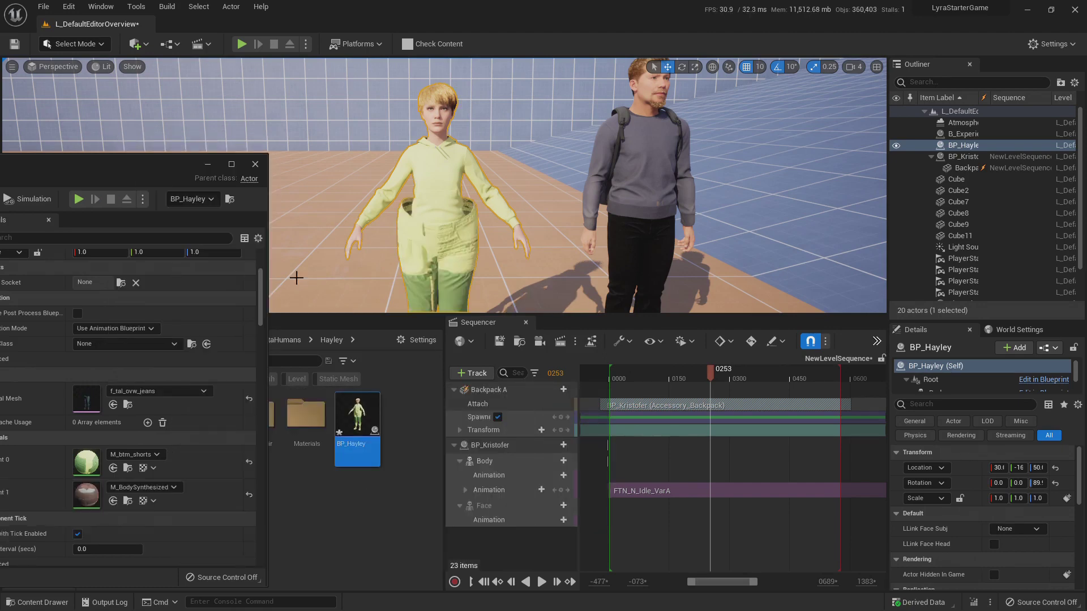
- Reset the Element 0 material of the Legs component to the mesh default and inspect how the jeans fit BP_Hayley
{"action": "left_click", "coordinate": [249, 463]}
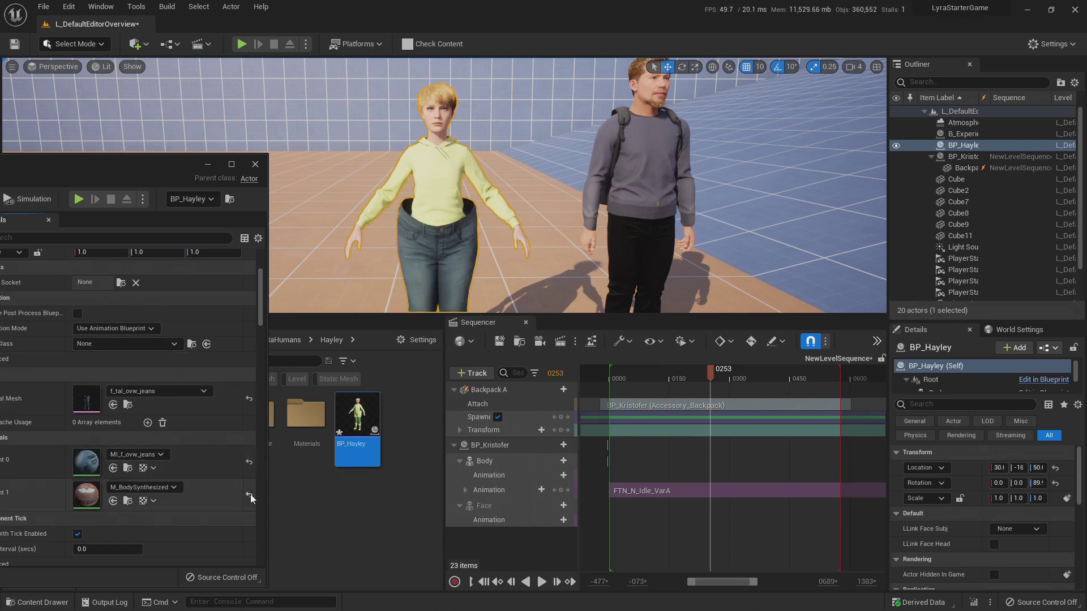
{"action": "right_click_drag", "start_coordinate": [432, 216], "coordinate": [428, 177]}
{"action": "middle_click_drag", "start_coordinate": [459, 123], "coordinate": [465, 143]}
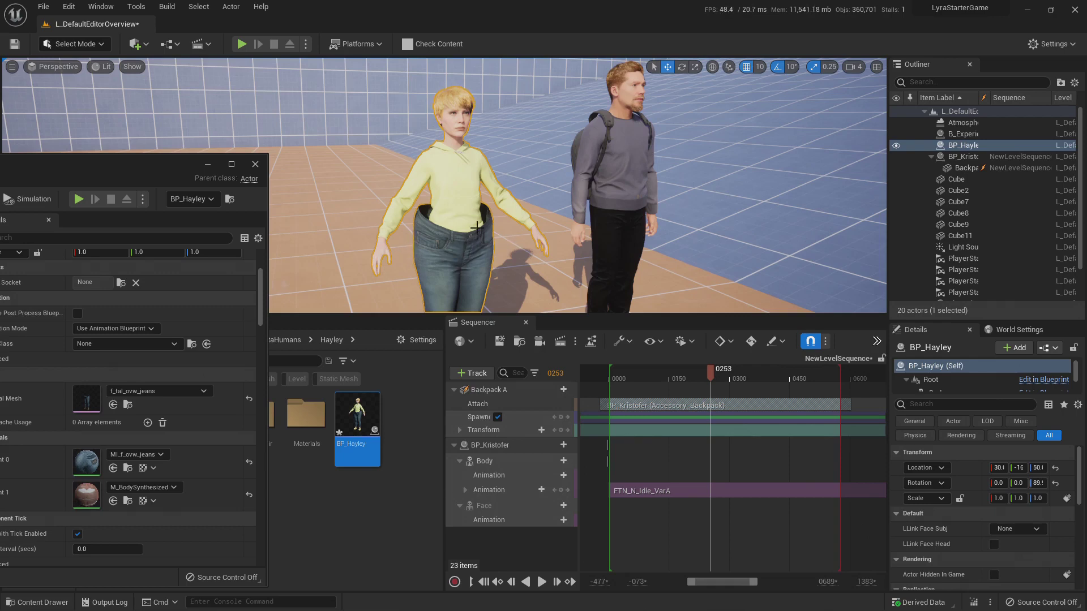
- Change the Legs component's skeletal mesh to f_tal_nrw_skirt and inspect the skirt's fit around BP_Hayley's waist and legs
{"action": "left_click", "coordinate": [174, 393]}
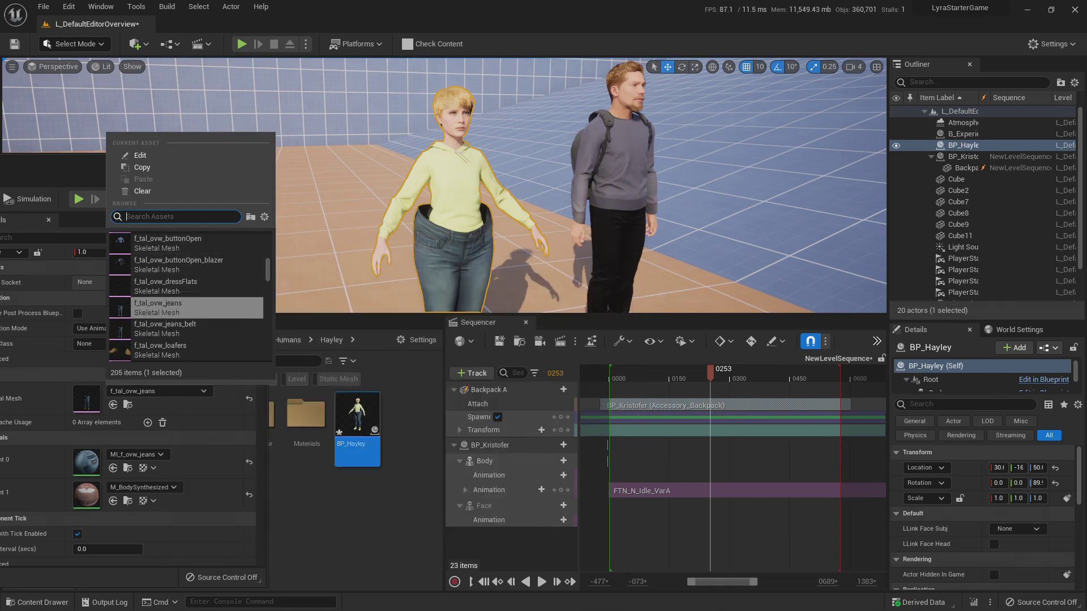
{"action": "type", "text": "f_tal_n"}
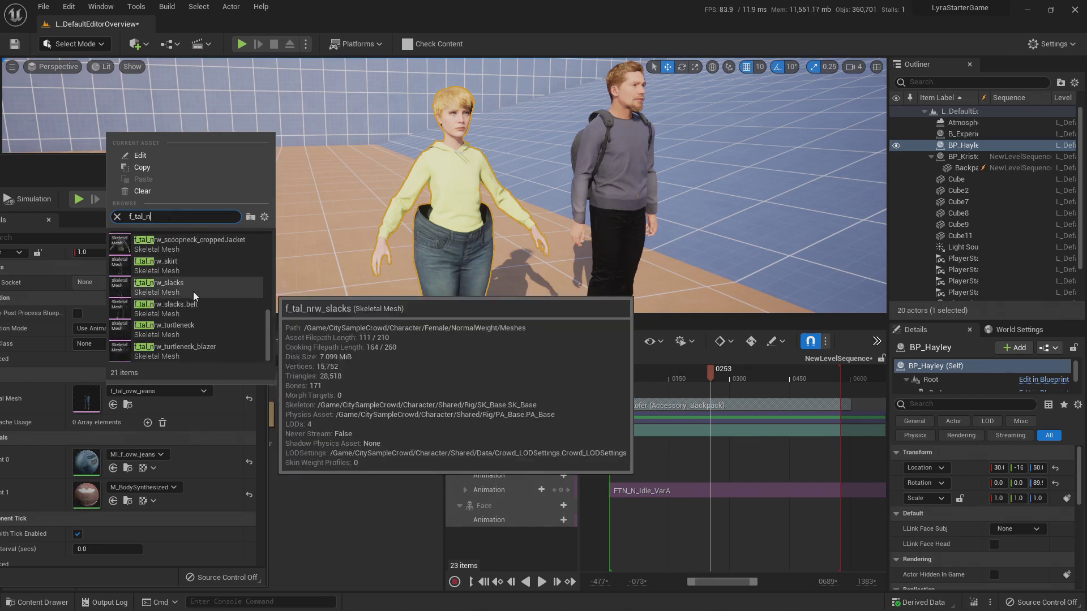
{"action": "scroll", "coordinate": [202, 322], "scroll_direction": "up", "scroll_amount": 3}
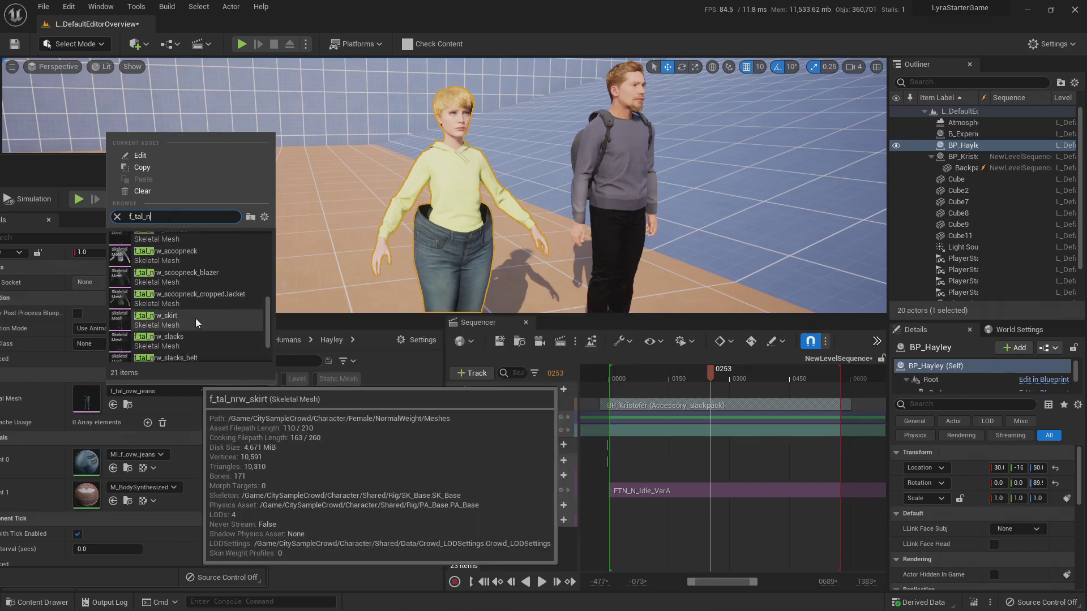
{"action": "left_click", "coordinate": [172, 322]}
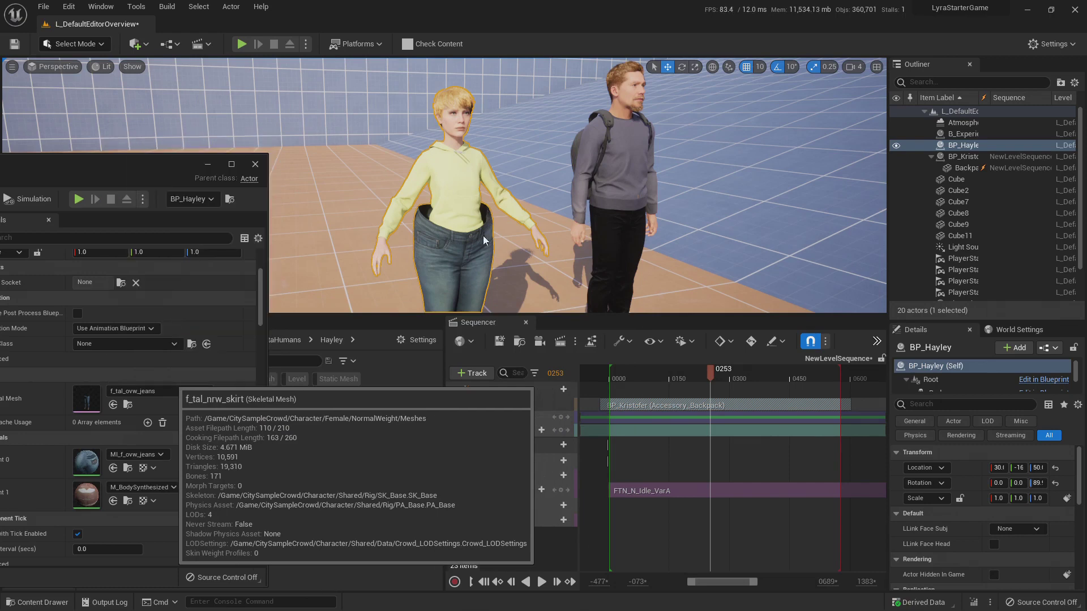
{"action": "mouse_move", "coordinate": [482, 233]}
{"action": "right_mouse_down"}
{"action": "mouse_move", "coordinate": [481, 272]}
{"action": "mouse_move", "coordinate": [470, 227]}
{"action": "right_mouse_up"}
{"action": "mouse_move", "coordinate": [537, 213]}
{"action": "right_mouse_down"}
{"action": "mouse_move", "coordinate": [537, 193]}
{"action": "mouse_move", "coordinate": [536, 213]}
{"action": "right_mouse_up"}
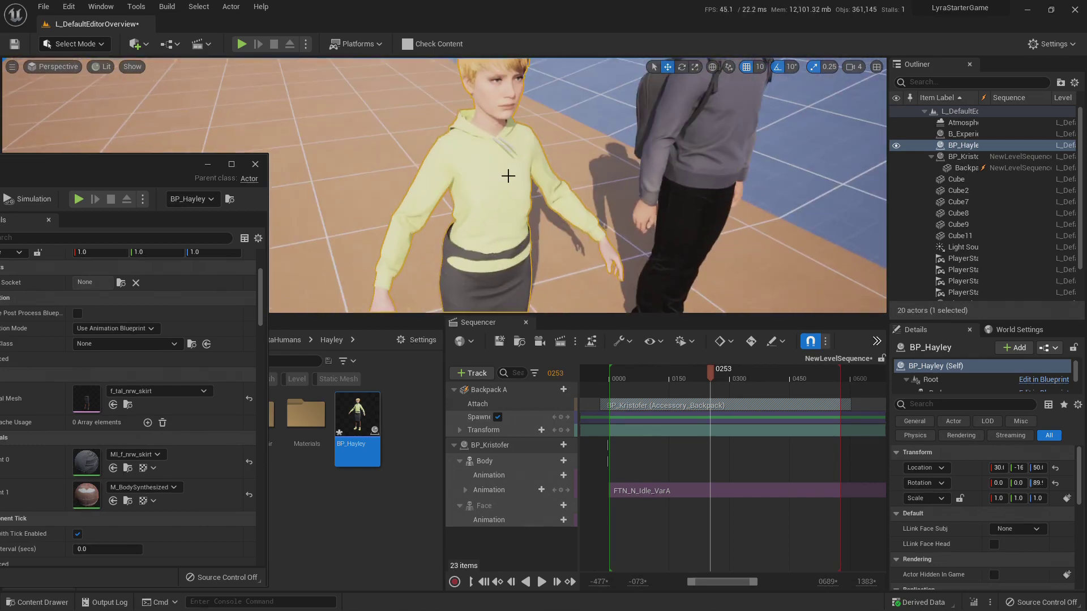
{"action": "mouse_move", "coordinate": [488, 146]}
{"action": "right_mouse_down"}
{"action": "mouse_move", "coordinate": [488, 186]}
{"action": "mouse_move", "coordinate": [487, 145]}
{"action": "right_mouse_up"}
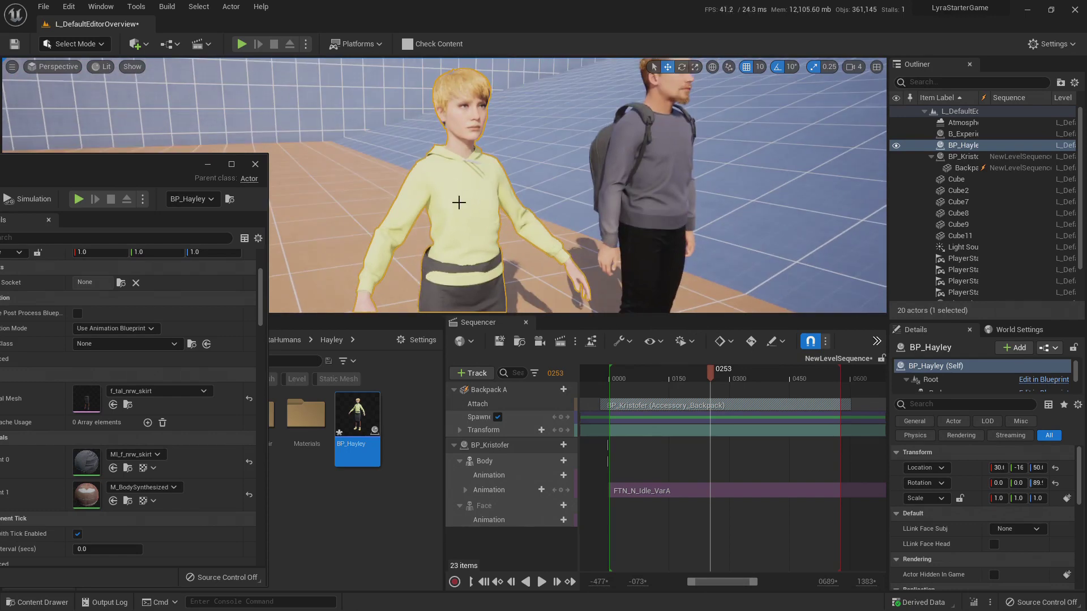
{"action": "right_click_drag", "start_coordinate": [487, 146], "coordinate": [690, 193]}
{"action": "right_click_drag", "start_coordinate": [470, 218], "coordinate": [462, 201]}
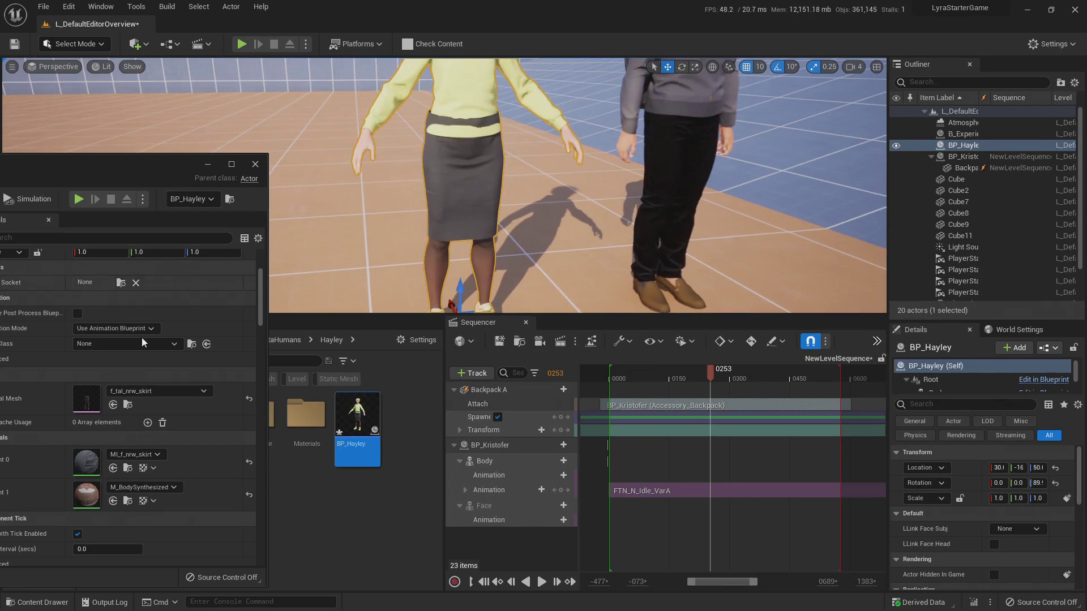
- Set the skeletal mesh of BP_Hayley's Torso component to f_tal_nrw_buttonDown_blazer
{"action": "left_click_drag", "start_coordinate": [127, 167], "coordinate": [350, 166]}
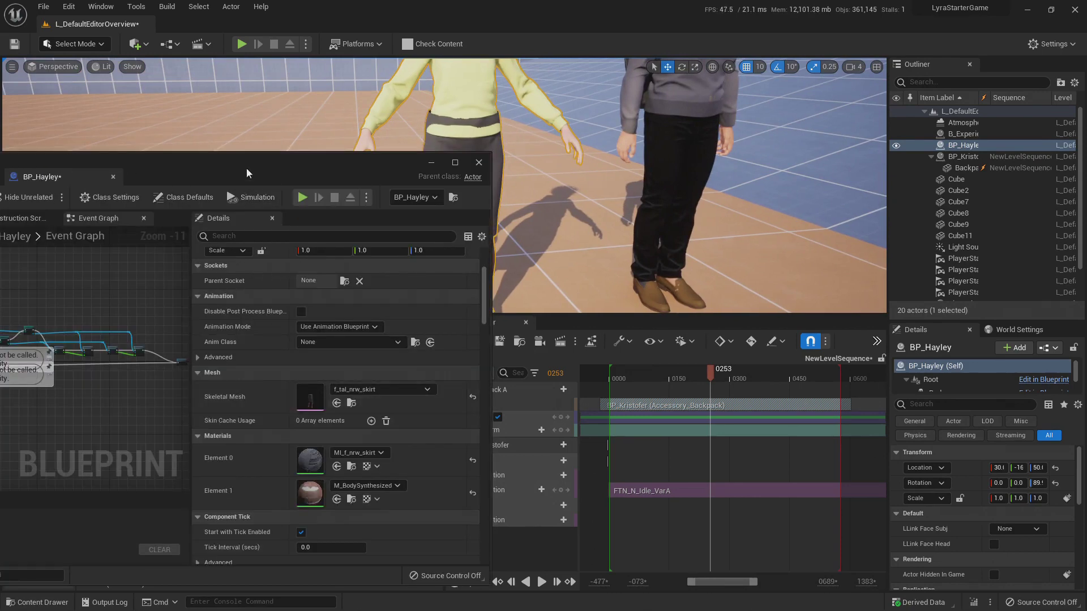
{"action": "left_click_drag", "start_coordinate": [246, 168], "coordinate": [547, 215]}
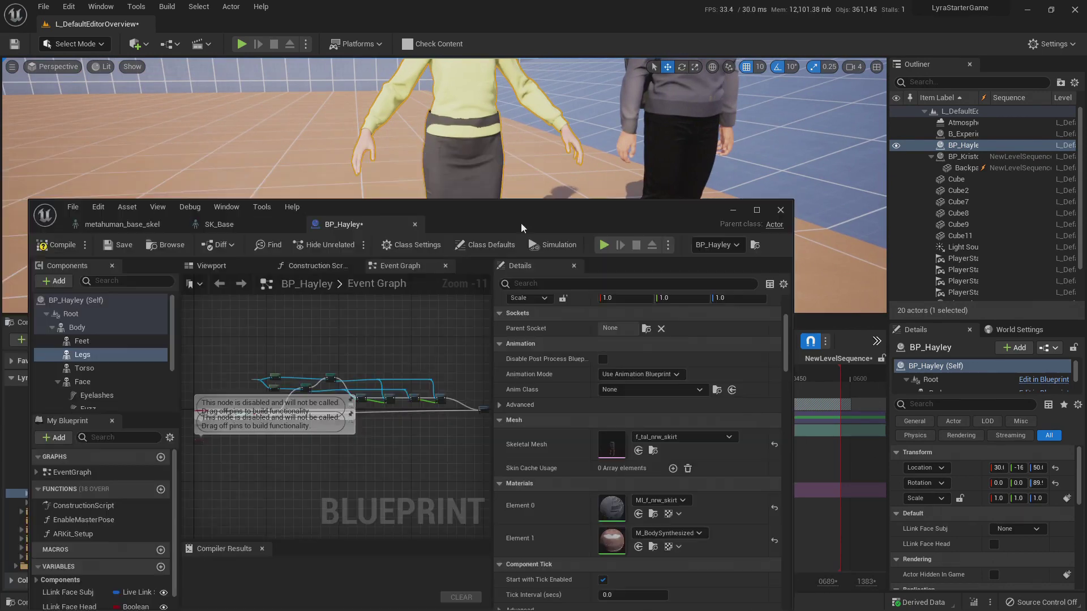
{"action": "left_click", "coordinate": [85, 368]}
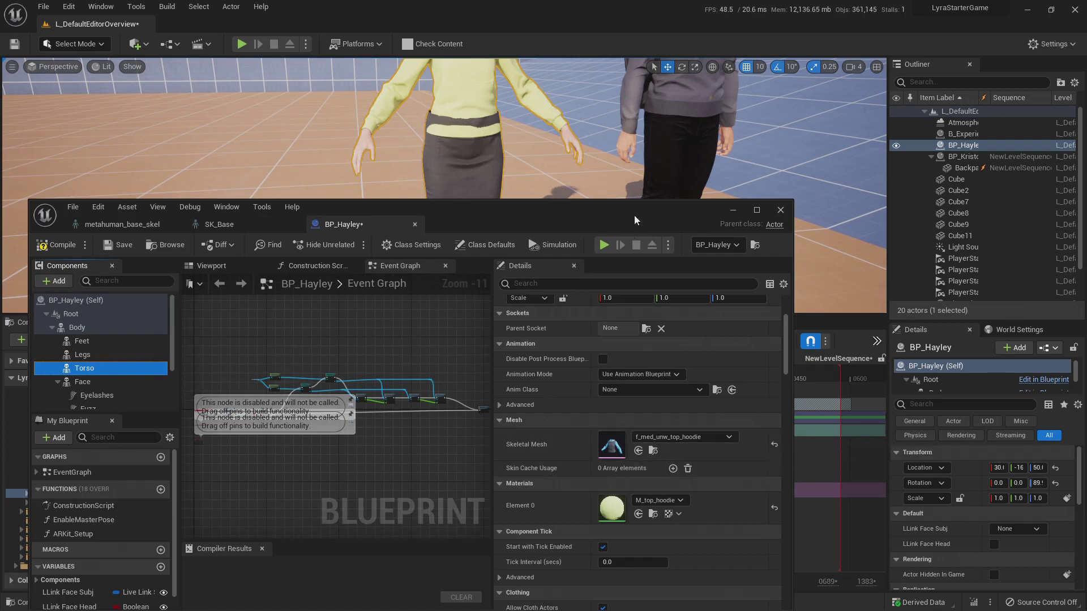
{"action": "left_click_drag", "start_coordinate": [634, 215], "coordinate": [122, 121]}
{"action": "left_click", "coordinate": [170, 347]}
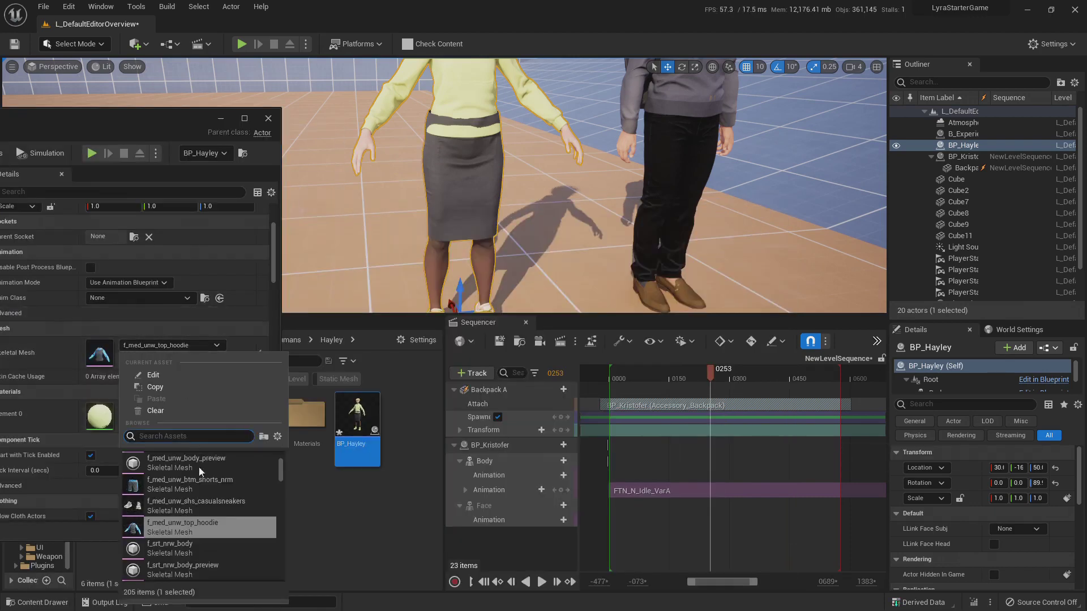
{"action": "scroll", "coordinate": [219, 495], "scroll_direction": "down", "scroll_amount": 3}
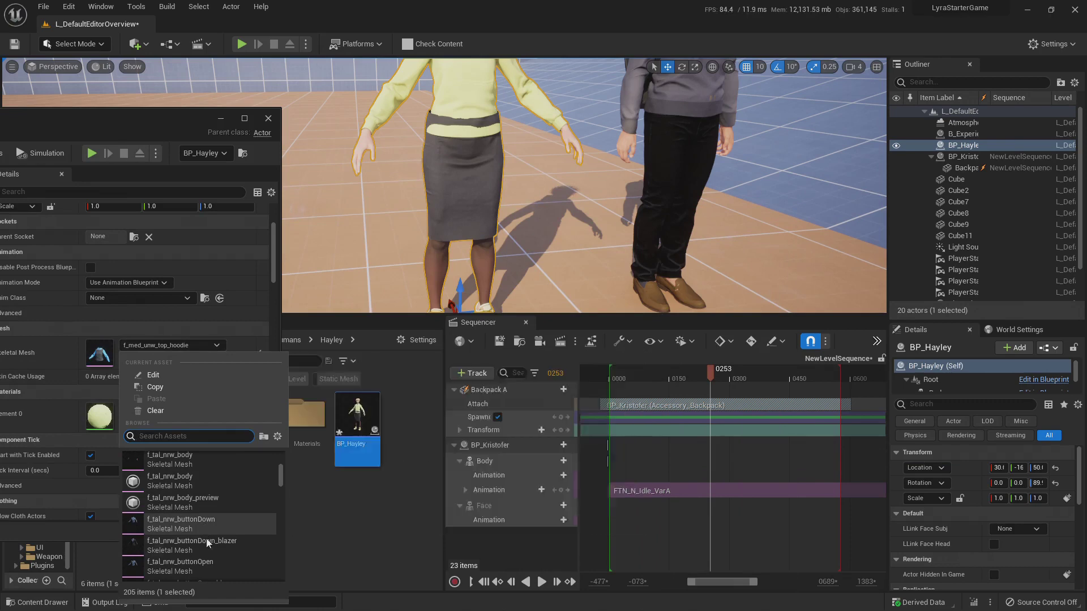
{"action": "left_click", "coordinate": [207, 545]}
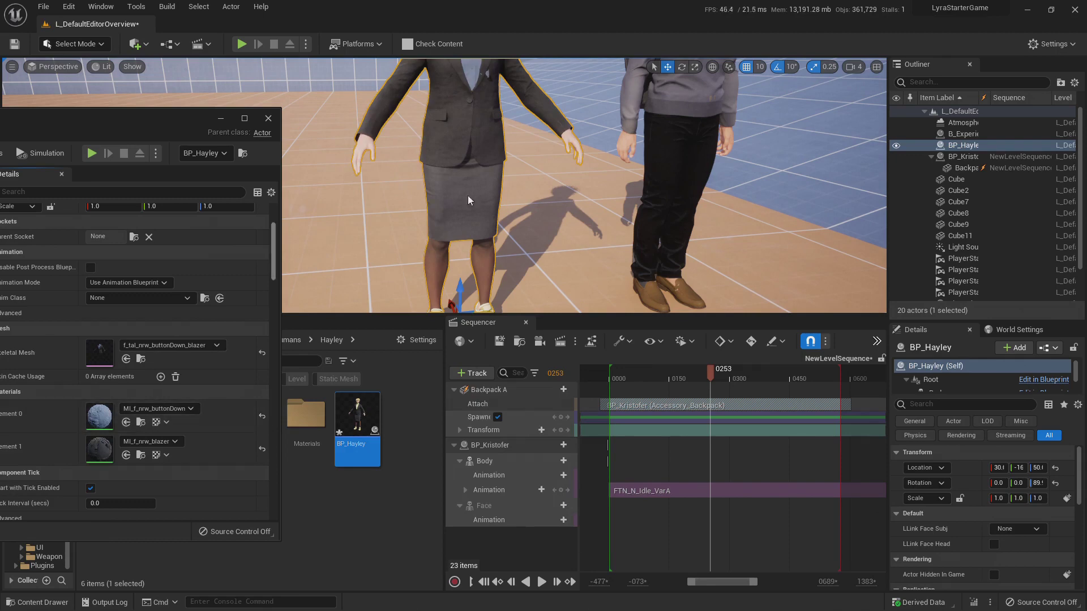
- Deselect BP_Hayley, examine her full outfit beside BP_Kristofer and close her blueprint editor
{"action": "mouse_move", "coordinate": [534, 171]}
{"action": "right_mouse_down"}
{"action": "mouse_move", "coordinate": [537, 241]}
{"action": "mouse_move", "coordinate": [524, 218]}
{"action": "mouse_move", "coordinate": [532, 243]}
{"action": "mouse_move", "coordinate": [538, 165]}
{"action": "right_mouse_up"}
{"action": "key", "text": "Escape"}
{"action": "key", "text": "s"}
{"action": "key", "text": "w"}
{"action": "key", "text": "e"}
{"action": "right_click_drag", "start_coordinate": [447, 183], "coordinate": [447, 183]}
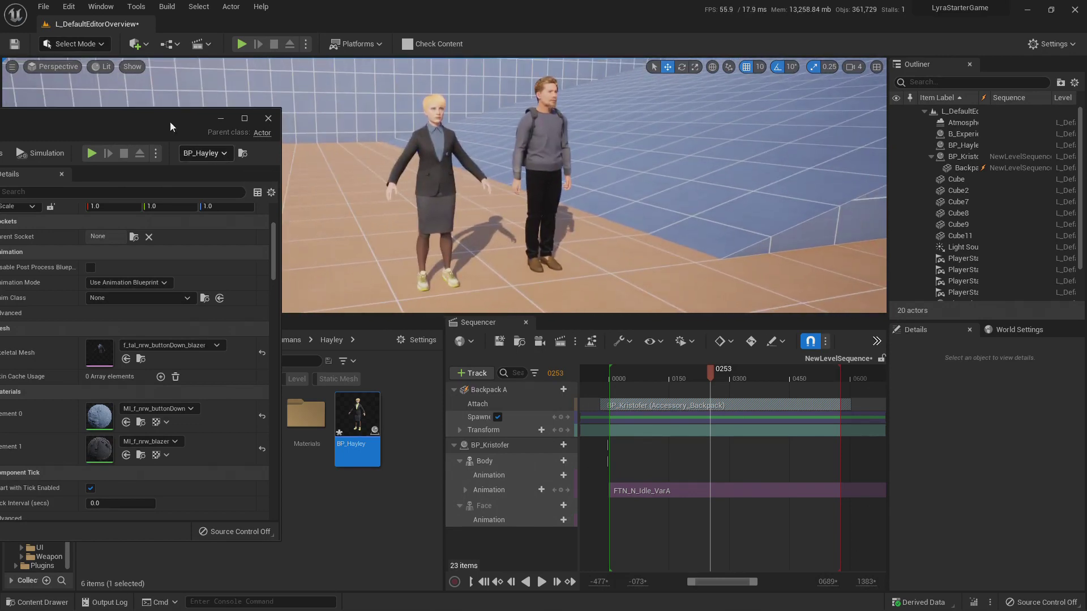
{"action": "left_click_drag", "start_coordinate": [156, 120], "coordinate": [277, 134]}
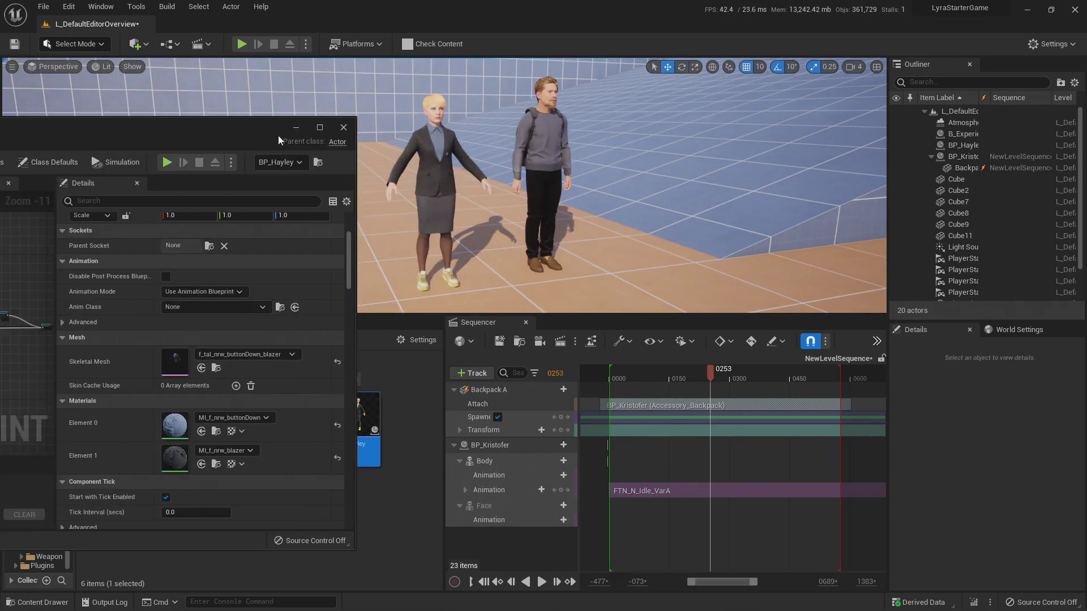
{"action": "left_click", "coordinate": [343, 127]}
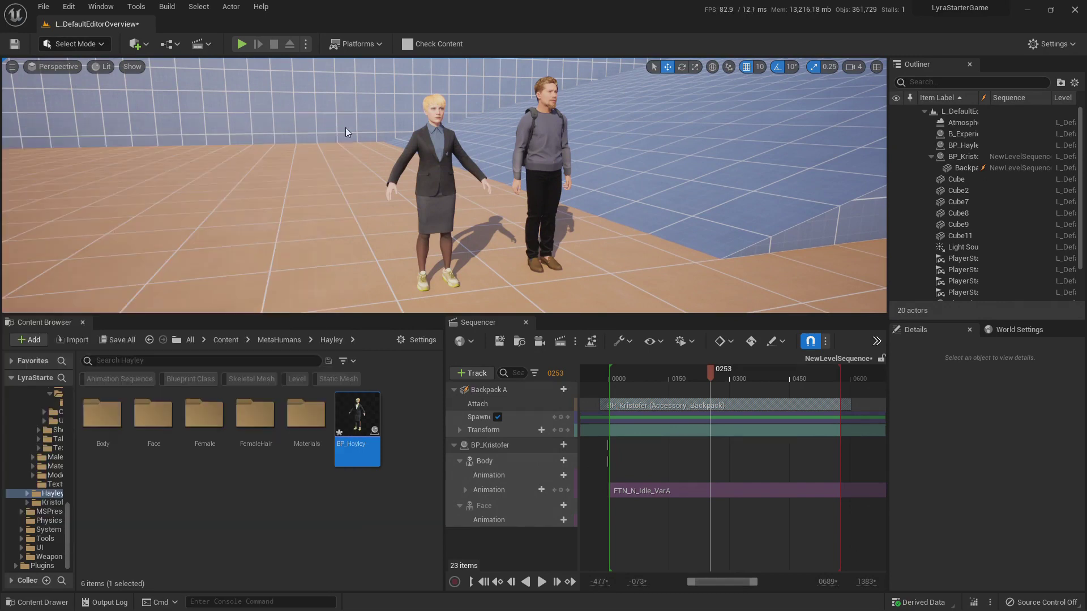
{"action": "right_click_drag", "start_coordinate": [579, 197], "coordinate": [518, 210]}
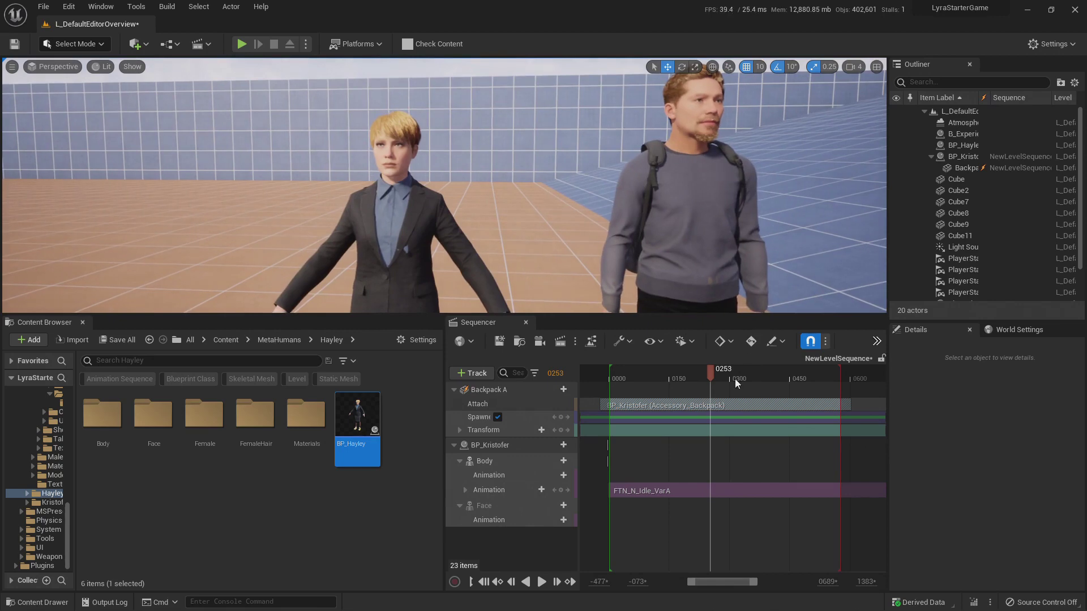
- Play the level sequence from near its start and watch BP_Kristofer's idle animation and backpack beside BP_Hayley
{"action": "left_click_drag", "start_coordinate": [709, 375], "coordinate": [640, 374]}
{"action": "key", "text": "space"}
{"action": "right_click_drag", "start_coordinate": [737, 215], "coordinate": [737, 215]}
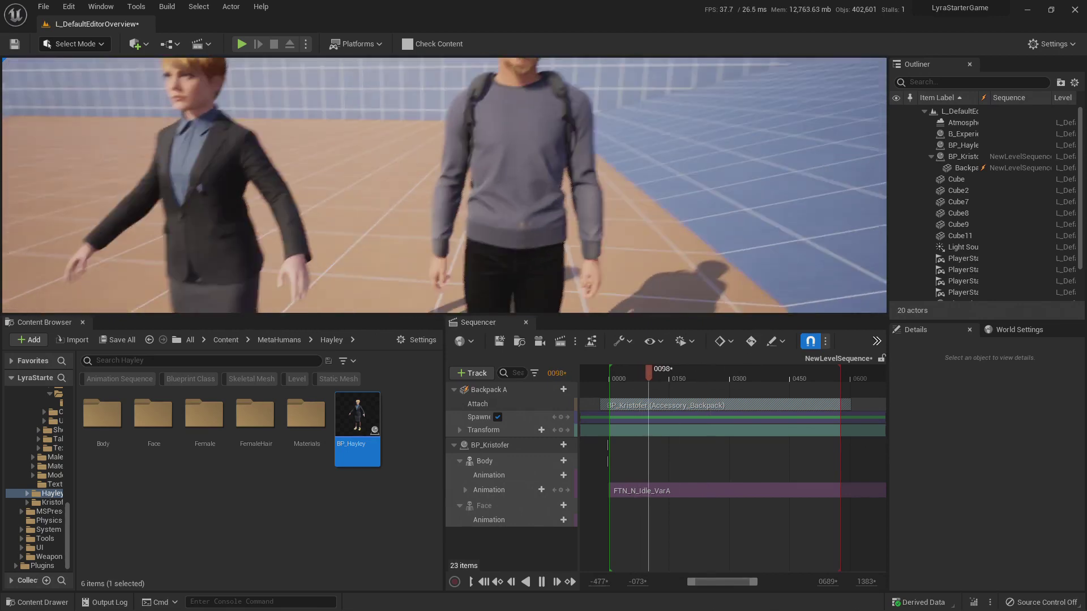
{"action": "right_click_drag", "start_coordinate": [519, 226], "coordinate": [519, 226]}
{"action": "right_click_drag", "start_coordinate": [495, 182], "coordinate": [494, 182]}
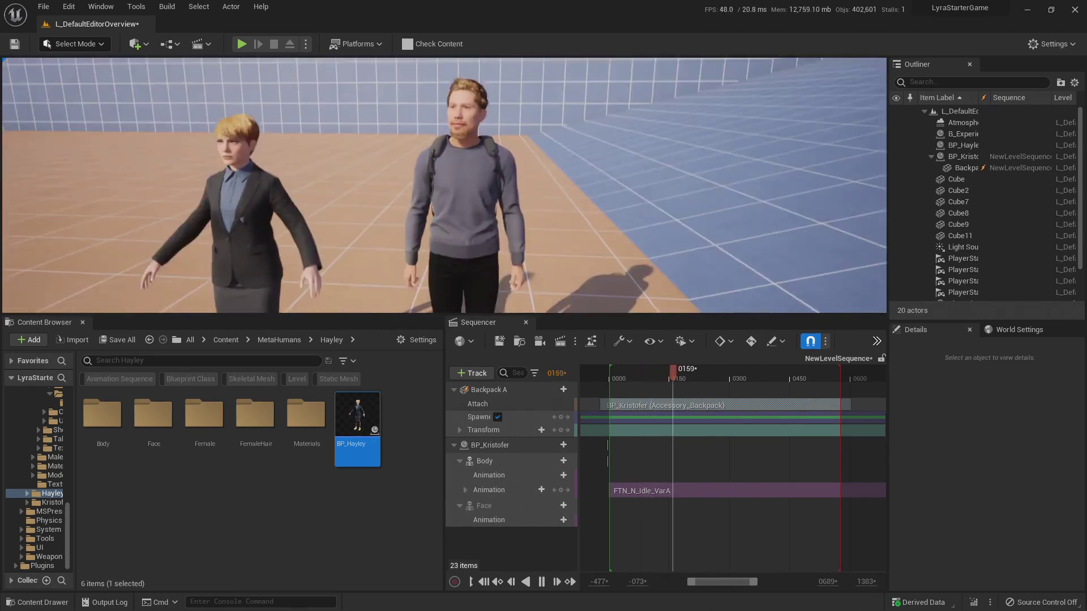
{"action": "right_click_drag", "start_coordinate": [533, 242], "coordinate": [532, 241]}
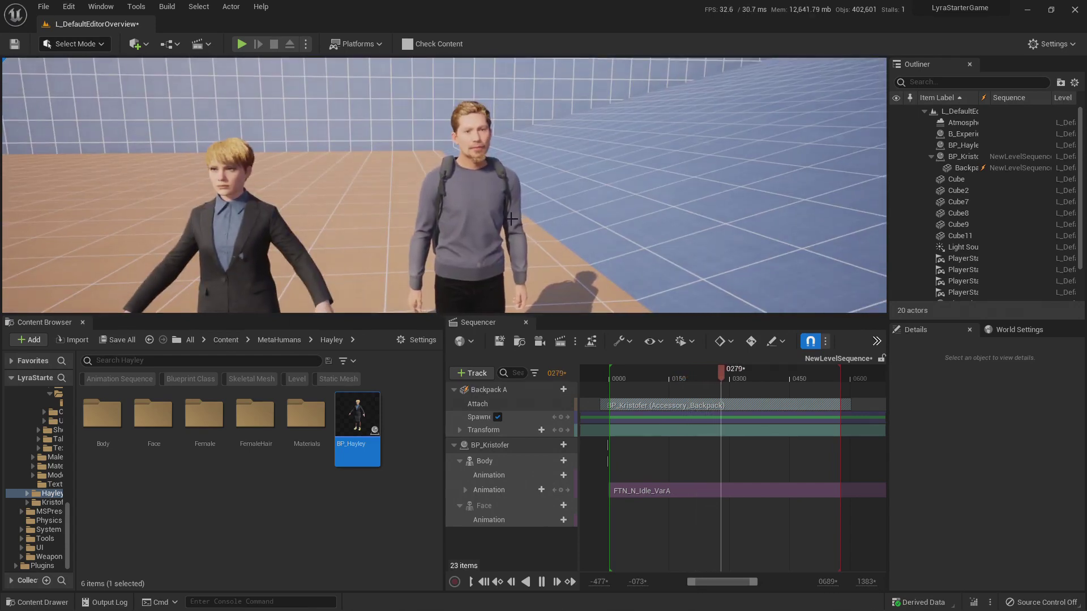
{"action": "right_click_drag", "start_coordinate": [494, 234], "coordinate": [493, 234]}
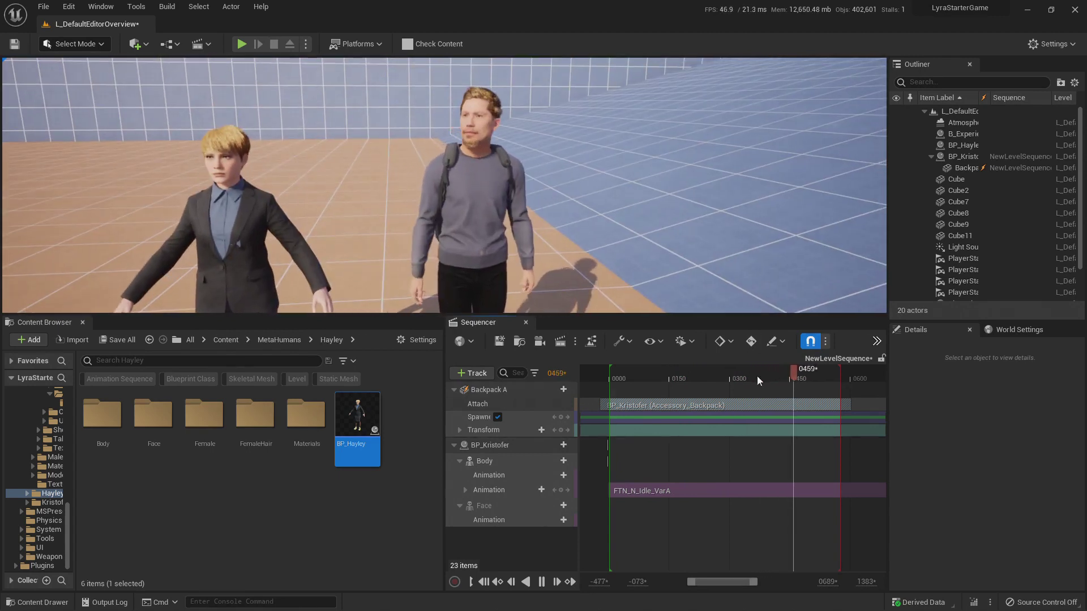
- Stop the sequence at frame 319 and select BP_Kristofer in a close-up view of his face
{"action": "left_click_drag", "start_coordinate": [756, 375], "coordinate": [640, 372]}
{"action": "mouse_move", "coordinate": [720, 376]}
{"action": "left_mouse_down"}
{"action": "mouse_move", "coordinate": [780, 380]}
{"action": "mouse_move", "coordinate": [739, 382]}
{"action": "left_mouse_up"}
{"action": "key", "text": "w"}
{"action": "right_click_drag", "start_coordinate": [572, 168], "coordinate": [609, 119]}
{"action": "right_click_drag", "start_coordinate": [528, 159], "coordinate": [527, 159]}
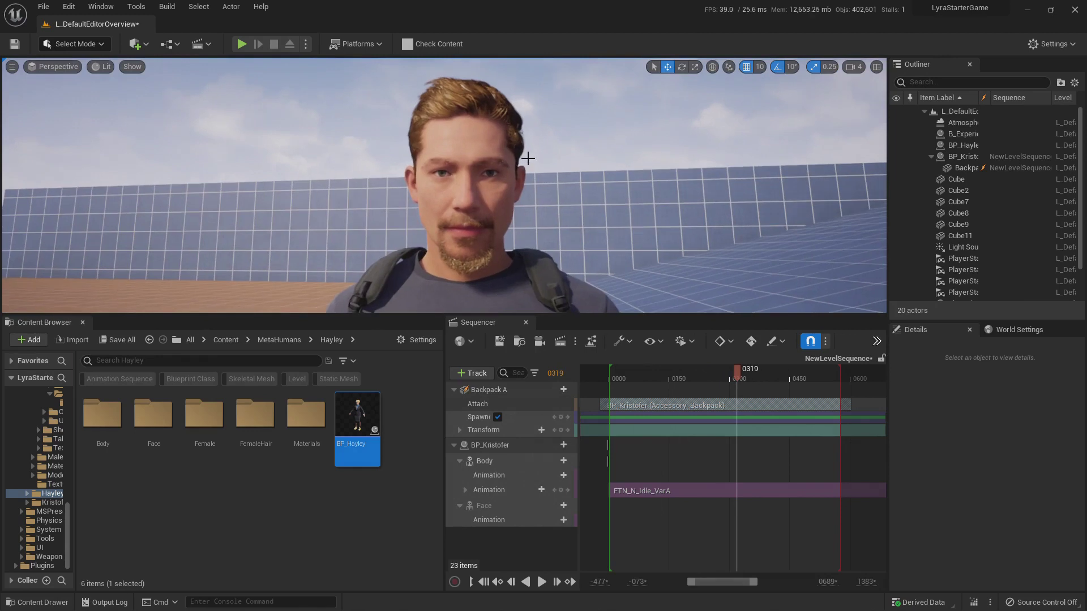
{"action": "left_click", "coordinate": [477, 146]}
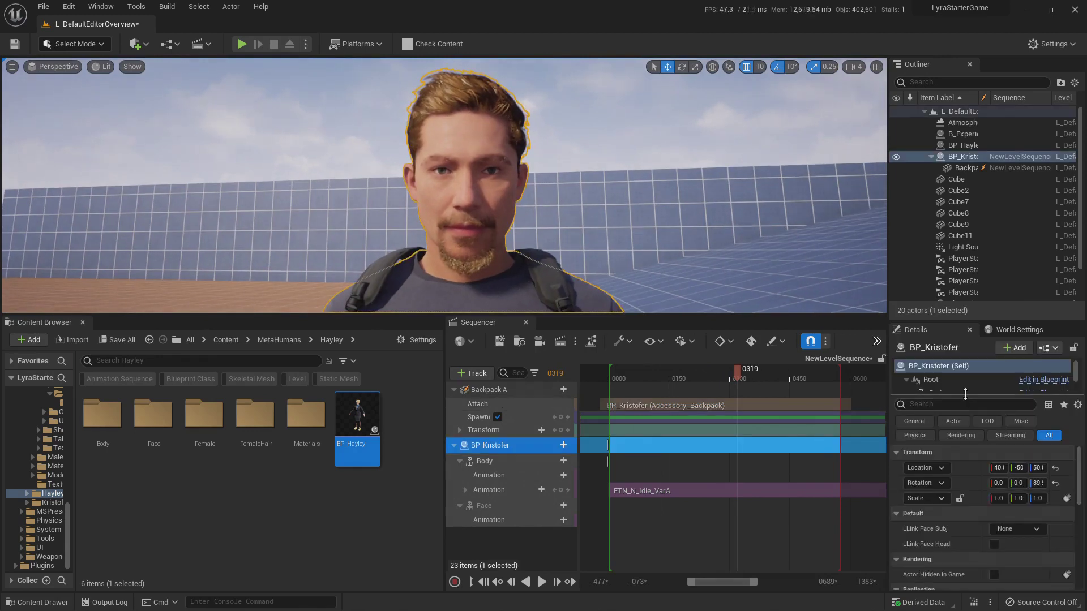
- Open Kristofer_FaceMesh from BP_Kristofer's Face component and bring up its Face_Archetype_Skeleton in the skeleton editor
{"action": "left_click_drag", "start_coordinate": [965, 395], "coordinate": [966, 463]}
{"action": "left_click", "coordinate": [944, 409]}
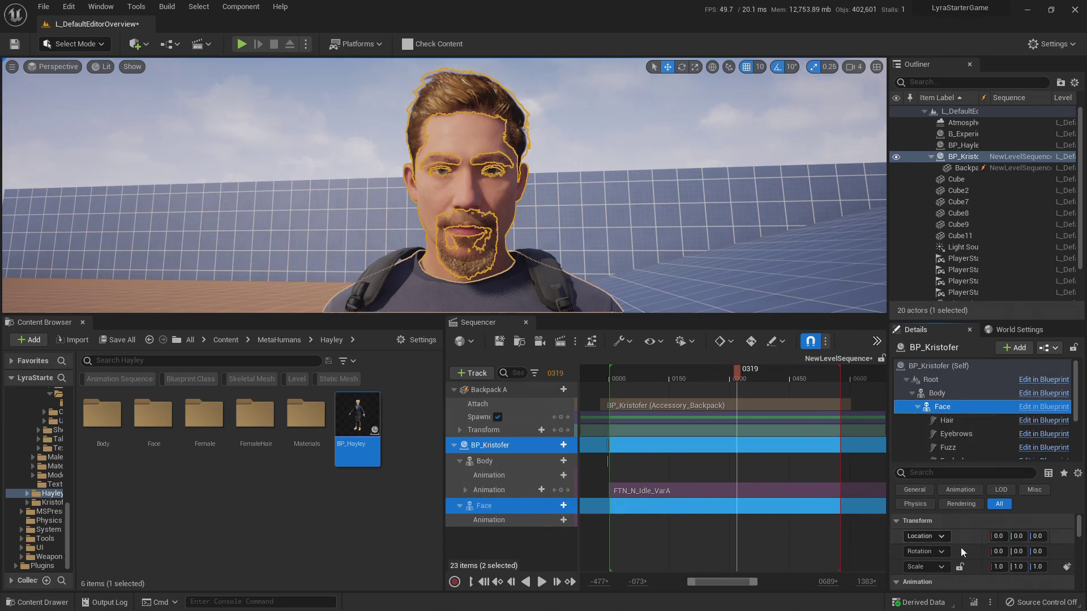
{"action": "scroll", "coordinate": [957, 543], "scroll_direction": "down", "scroll_amount": 5}
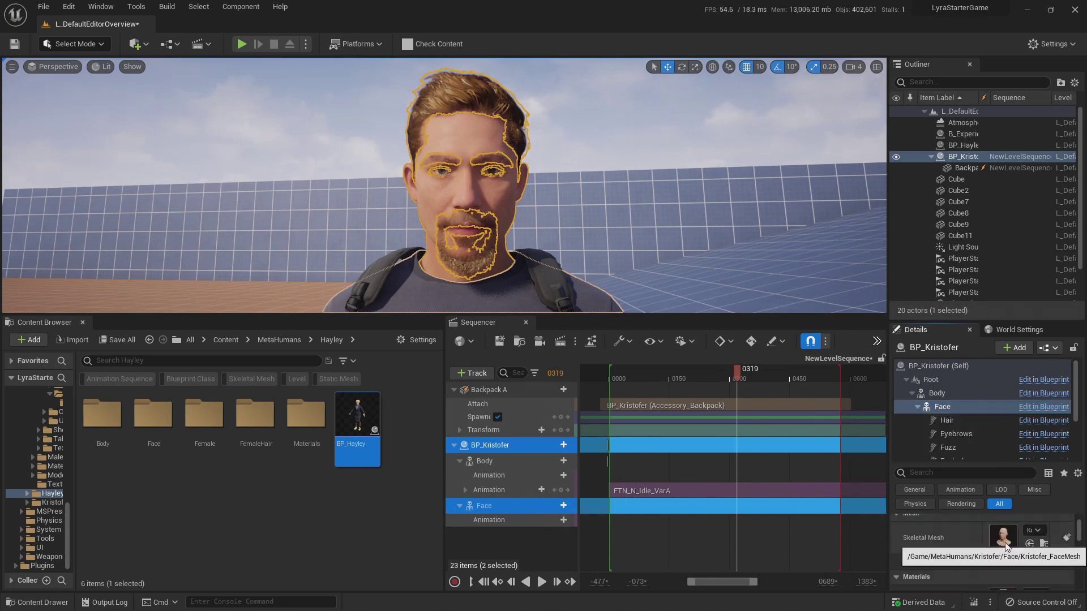
{"action": "double_click", "coordinate": [1002, 537]}
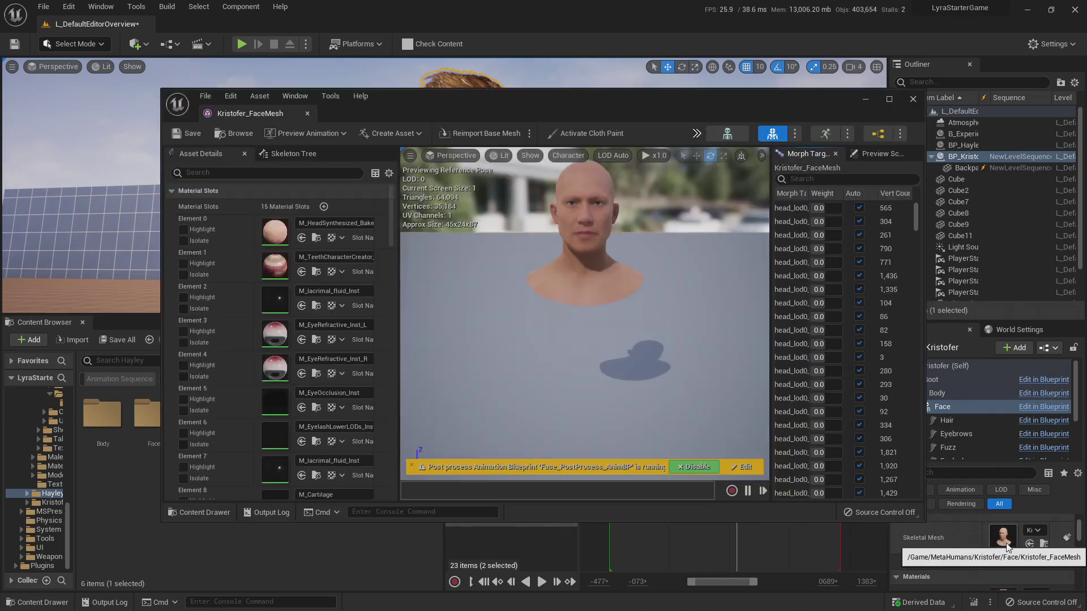
{"action": "left_click", "coordinate": [729, 134]}
{"action": "left_click_drag", "start_coordinate": [828, 123], "coordinate": [1060, 140]}
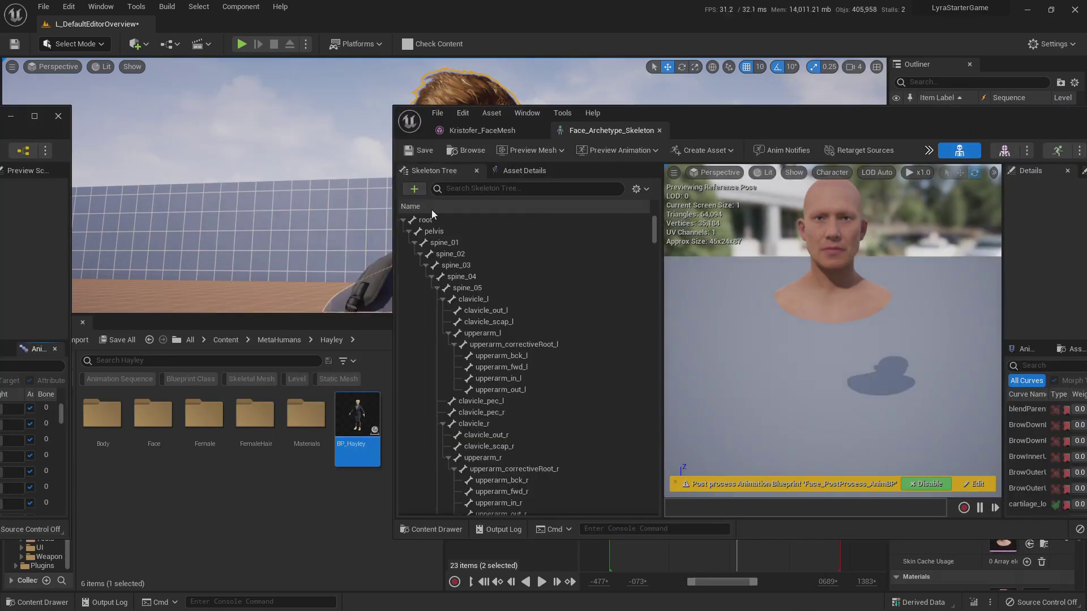
- Add the other Face_Archetype_Skeleton as a compatible skeleton of Kristofer's face skeleton, save it and close the skeleton and mesh editors
{"action": "left_click", "coordinate": [524, 171]}
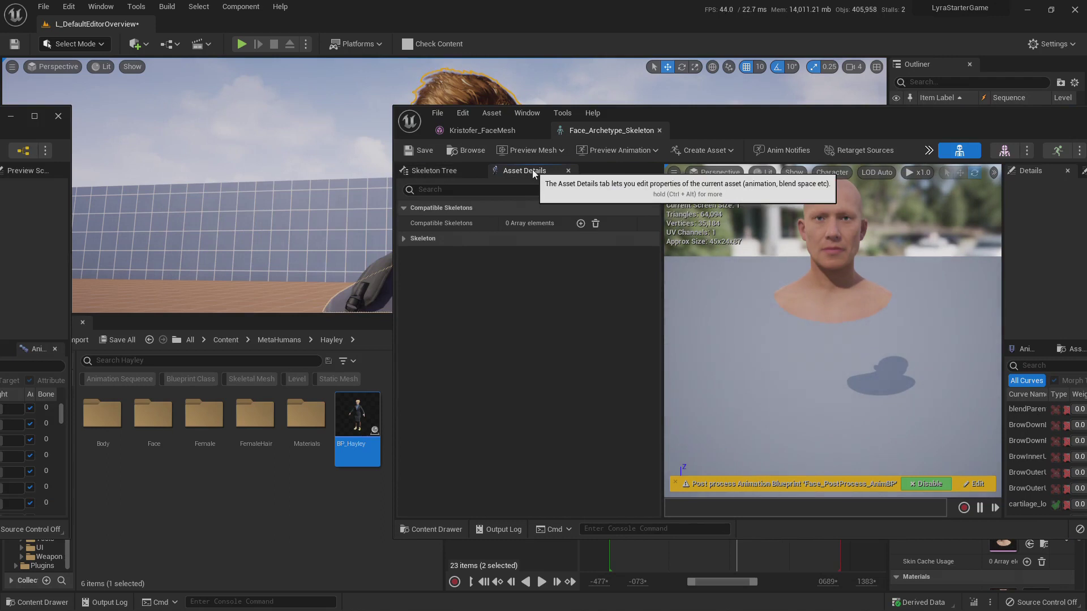
{"action": "left_click", "coordinate": [580, 225]}
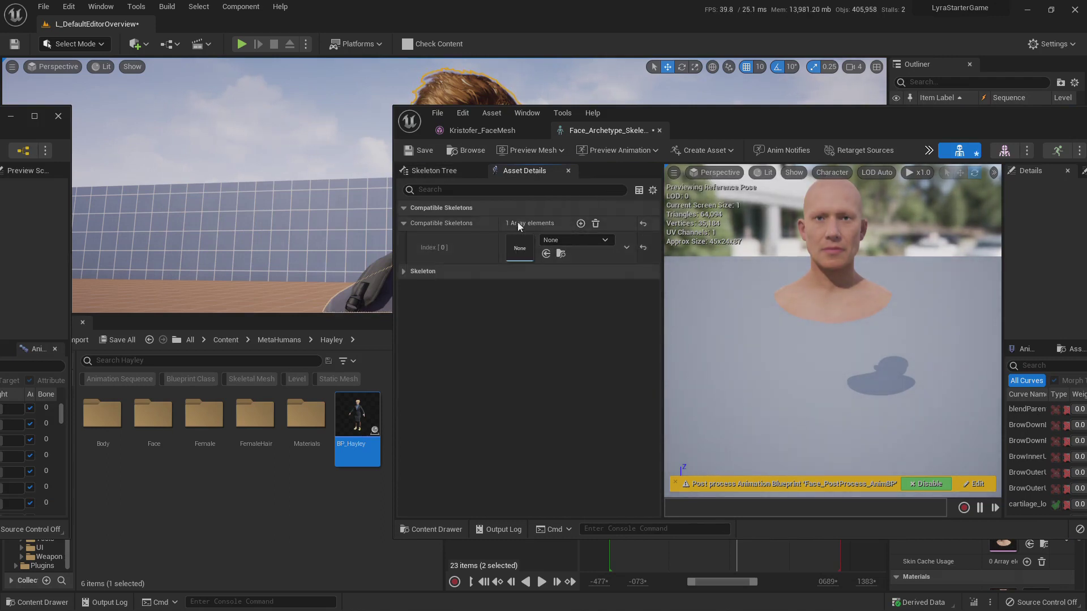
{"action": "left_click", "coordinate": [583, 241]}
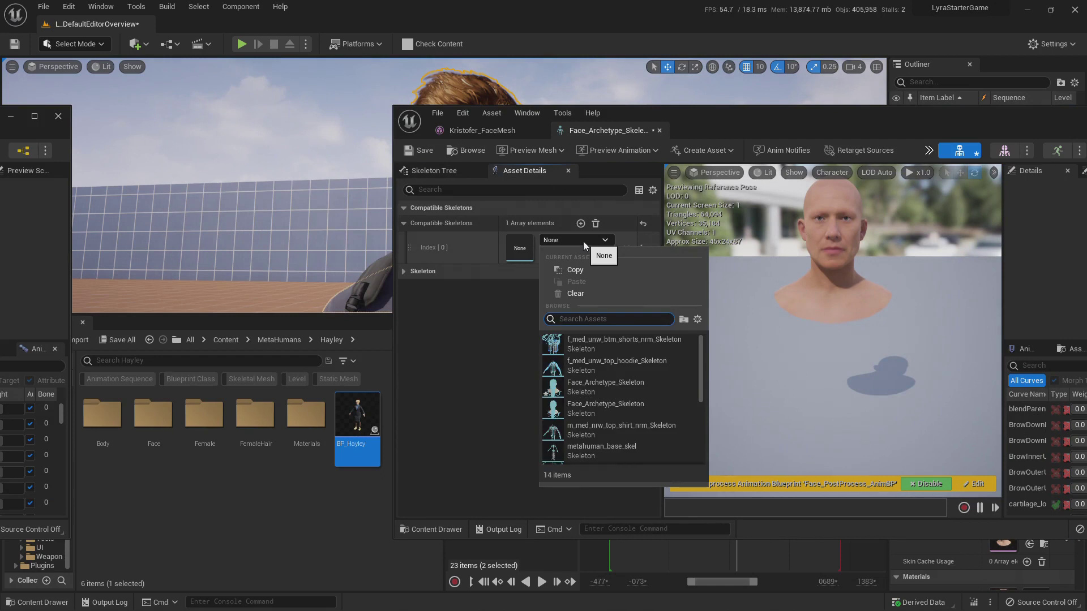
{"action": "left_click", "coordinate": [631, 406]}
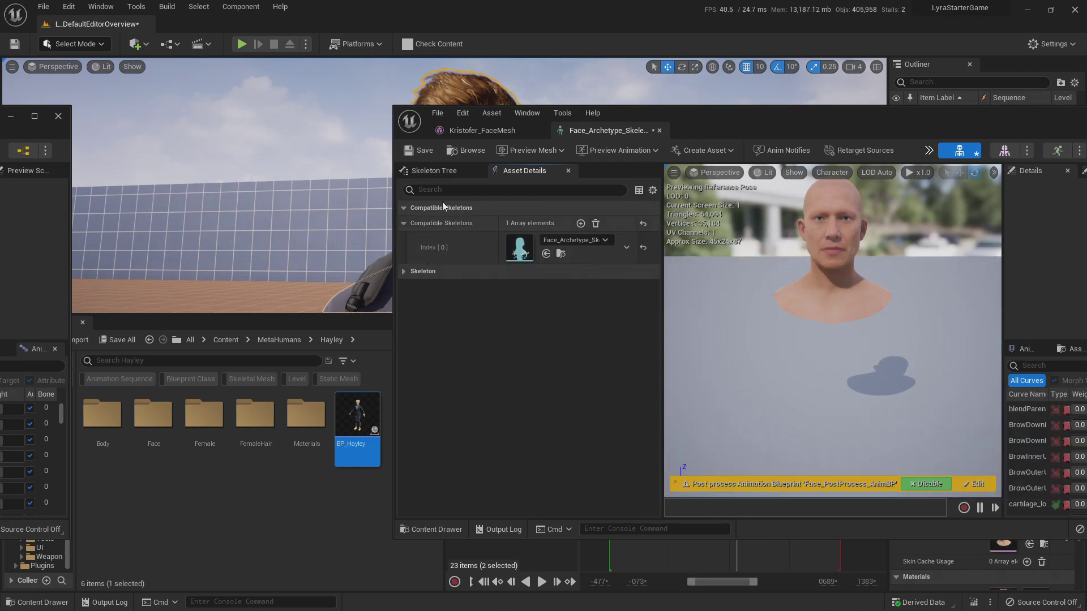
{"action": "left_click", "coordinate": [419, 150]}
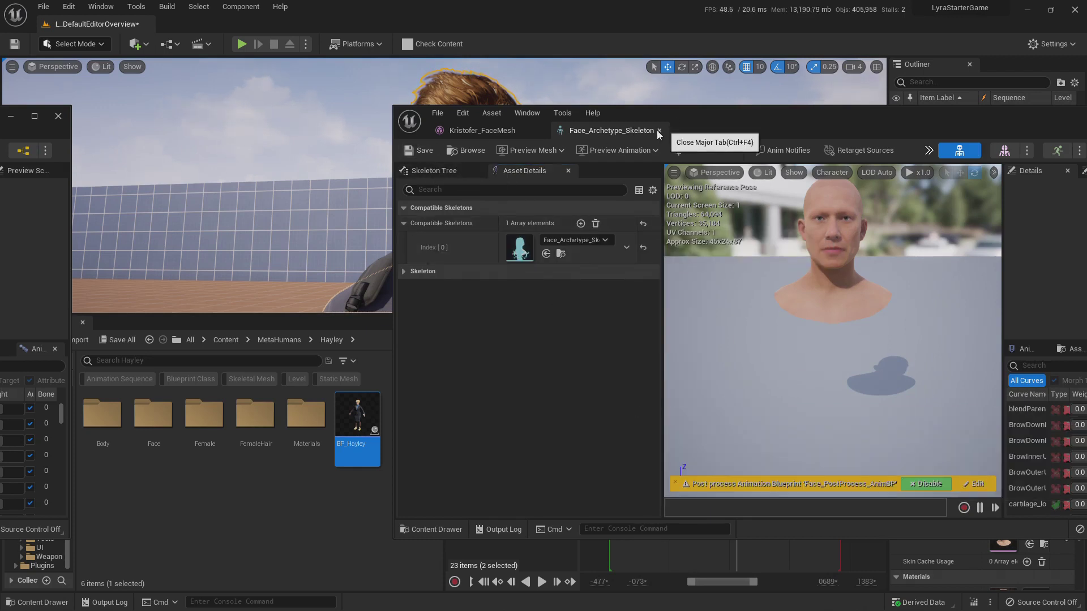
{"action": "left_click", "coordinate": [659, 130]}
{"action": "left_click", "coordinate": [545, 131]}
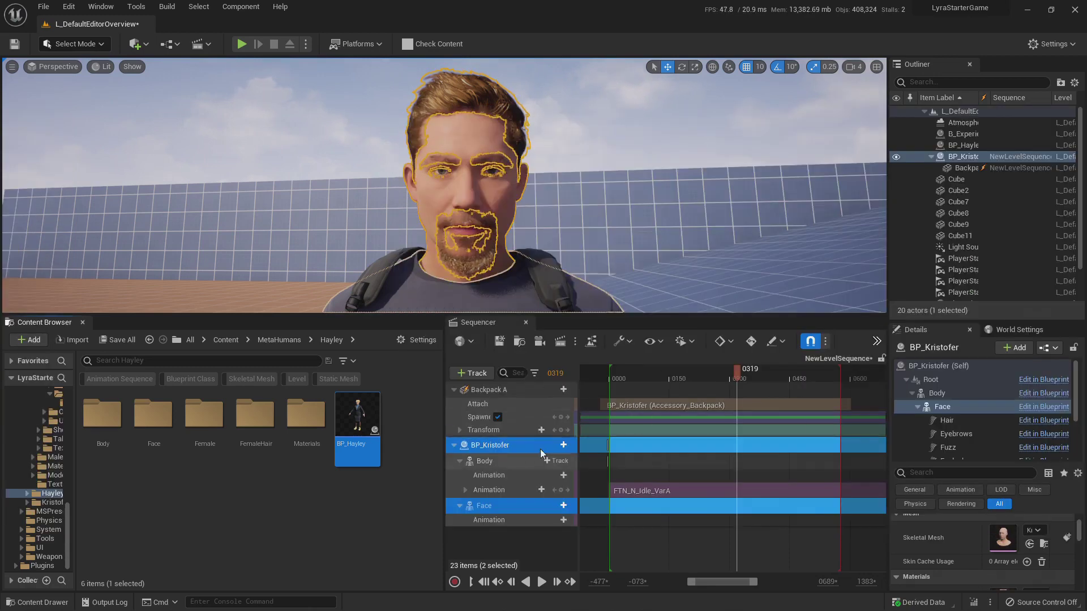
- Filter the CitySampleCrowd folder to animation sequences and add Crowd_Happy to BP_Kristofer's Face animation track near the sequence start
{"action": "left_click", "coordinate": [229, 340]}
{"action": "double_click", "coordinate": [225, 419]}
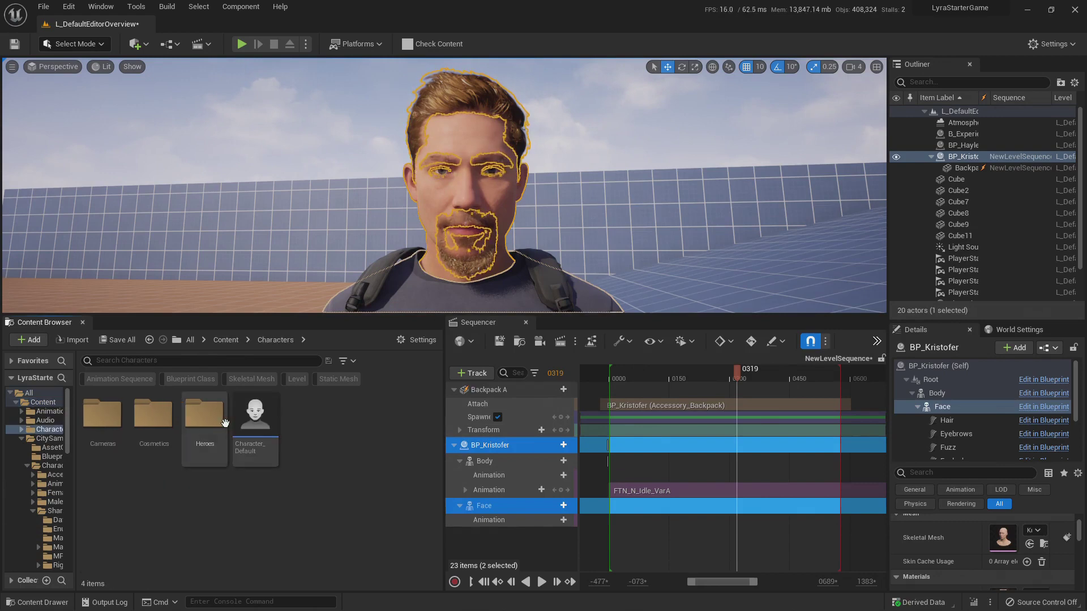
{"action": "left_click", "coordinate": [222, 340]}
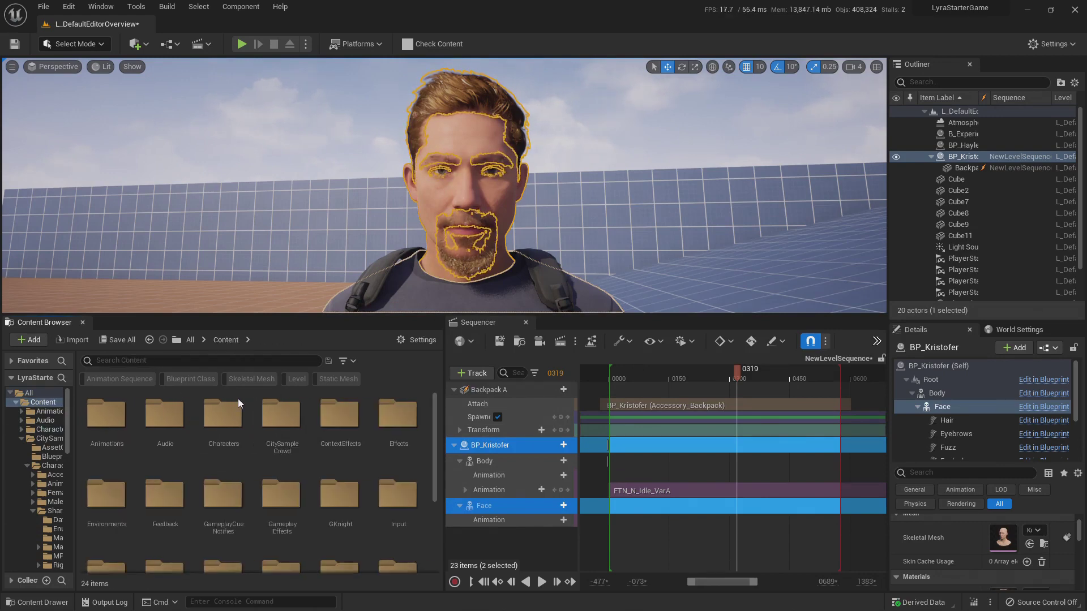
{"action": "double_click", "coordinate": [282, 416]}
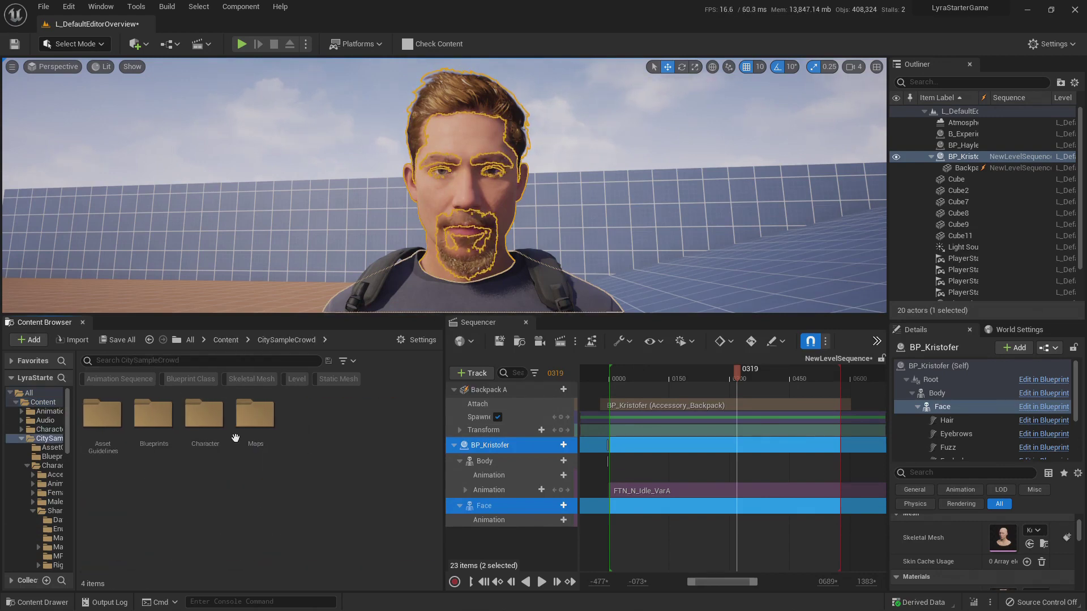
{"action": "left_click", "coordinate": [135, 378]}
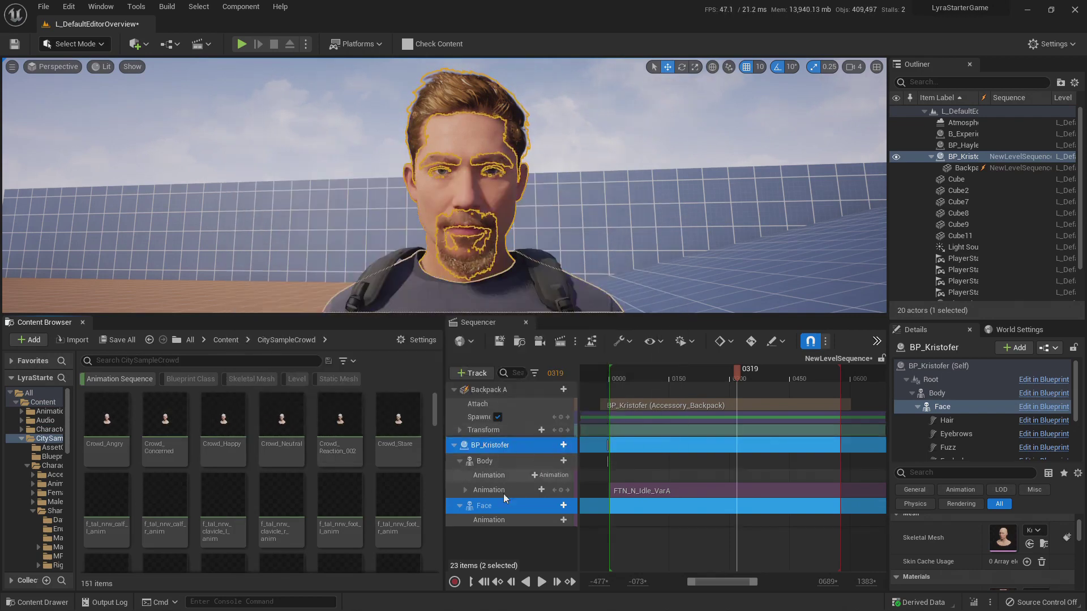
{"action": "left_click", "coordinate": [240, 433]}
{"action": "left_click_drag", "start_coordinate": [248, 430], "coordinate": [604, 521]}
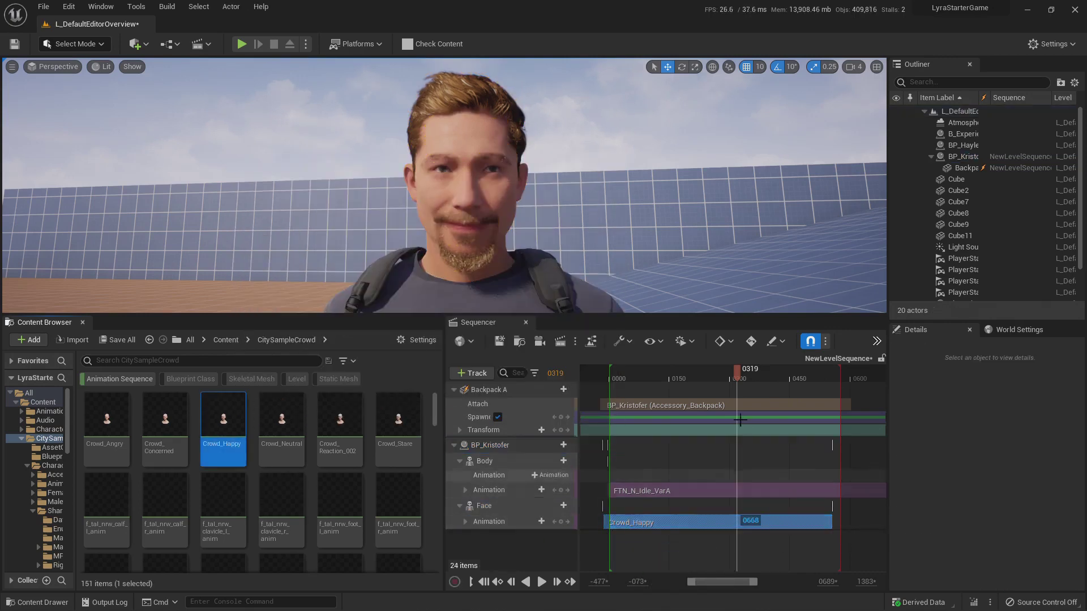
- Play the level sequence to watch BP_Kristofer's facial and body animation, stop at frame 186 and examine both characters' outfits and faces
{"action": "left_click_drag", "start_coordinate": [702, 377], "coordinate": [653, 385]}
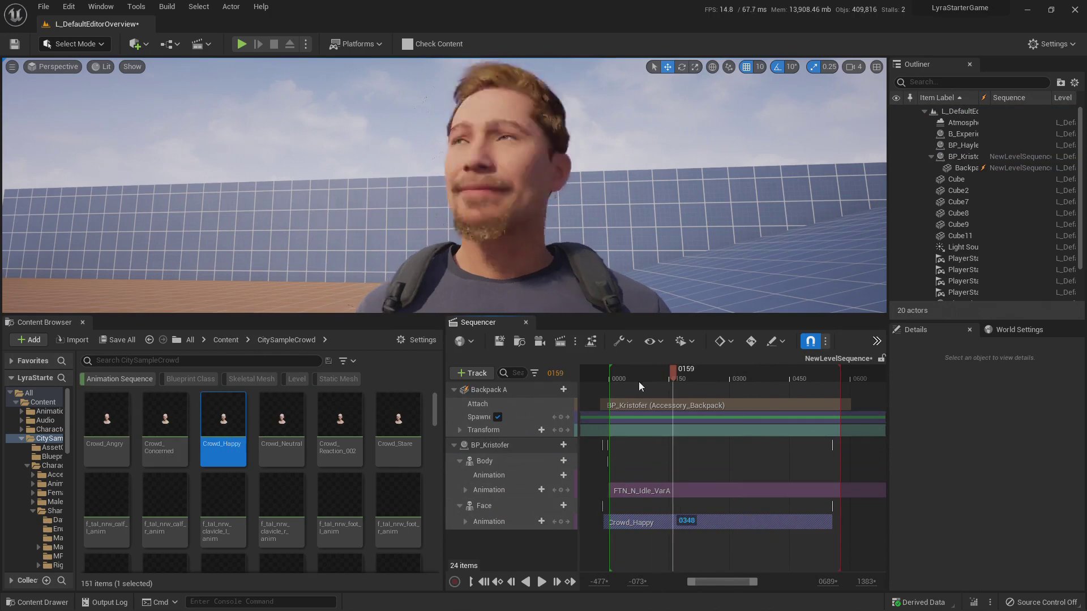
{"action": "left_click", "coordinate": [639, 381]}
{"action": "key", "text": "space"}
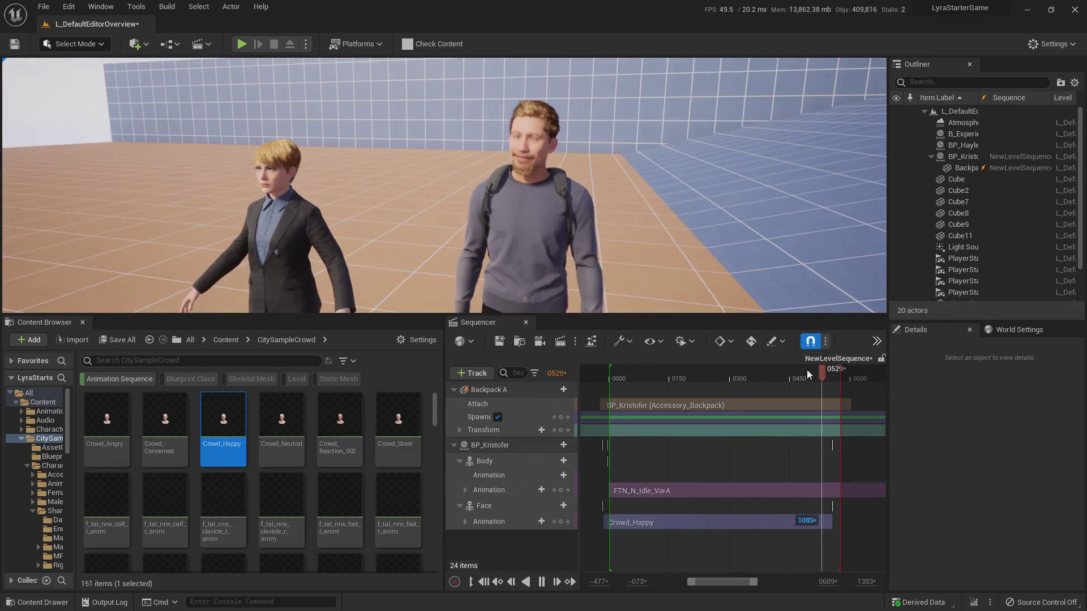
{"action": "left_click_drag", "start_coordinate": [806, 369], "coordinate": [683, 374]}
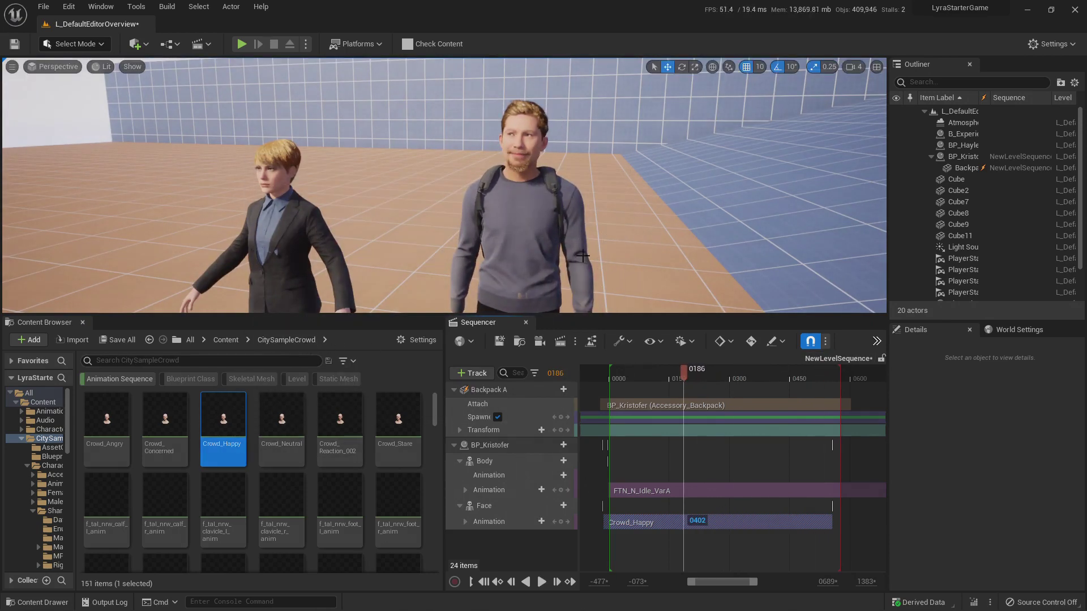
{"action": "right_click_drag", "start_coordinate": [533, 243], "coordinate": [552, 272]}
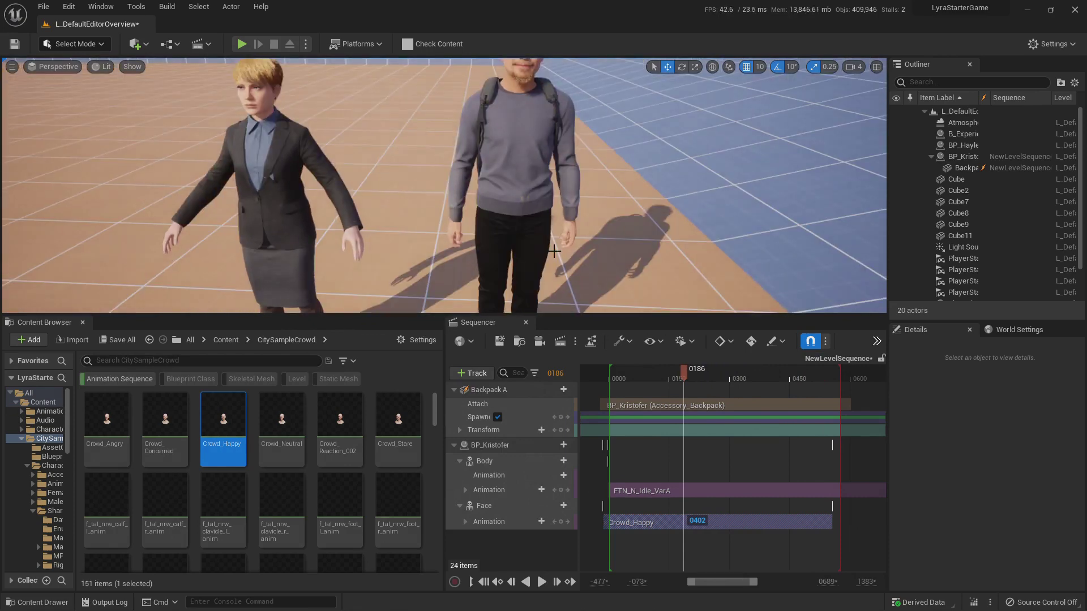
{"action": "right_click_drag", "start_coordinate": [522, 198], "coordinate": [556, 211]}
{"action": "key", "text": "a"}
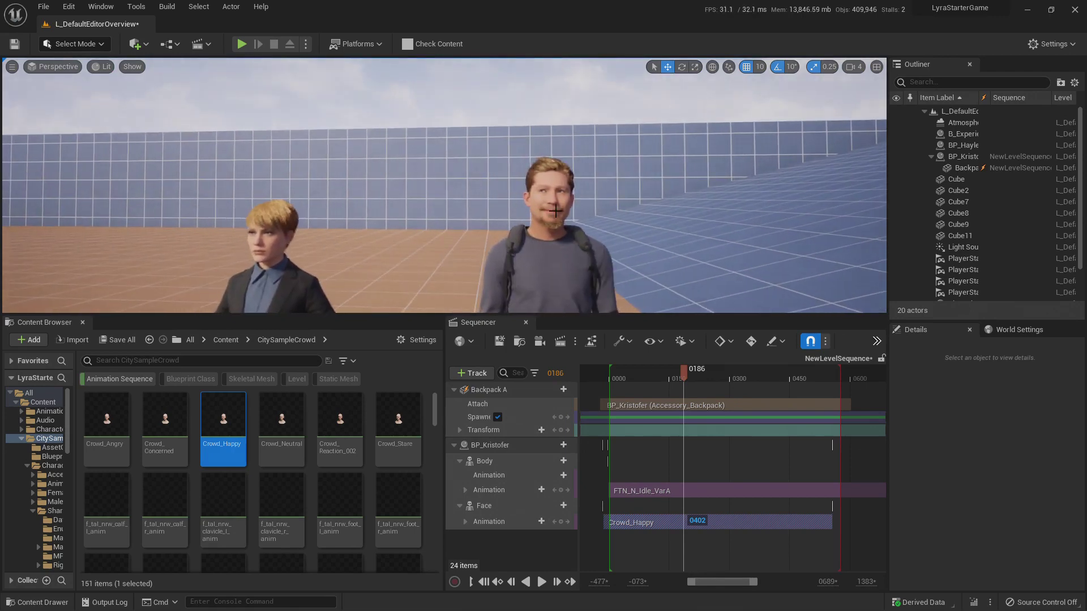